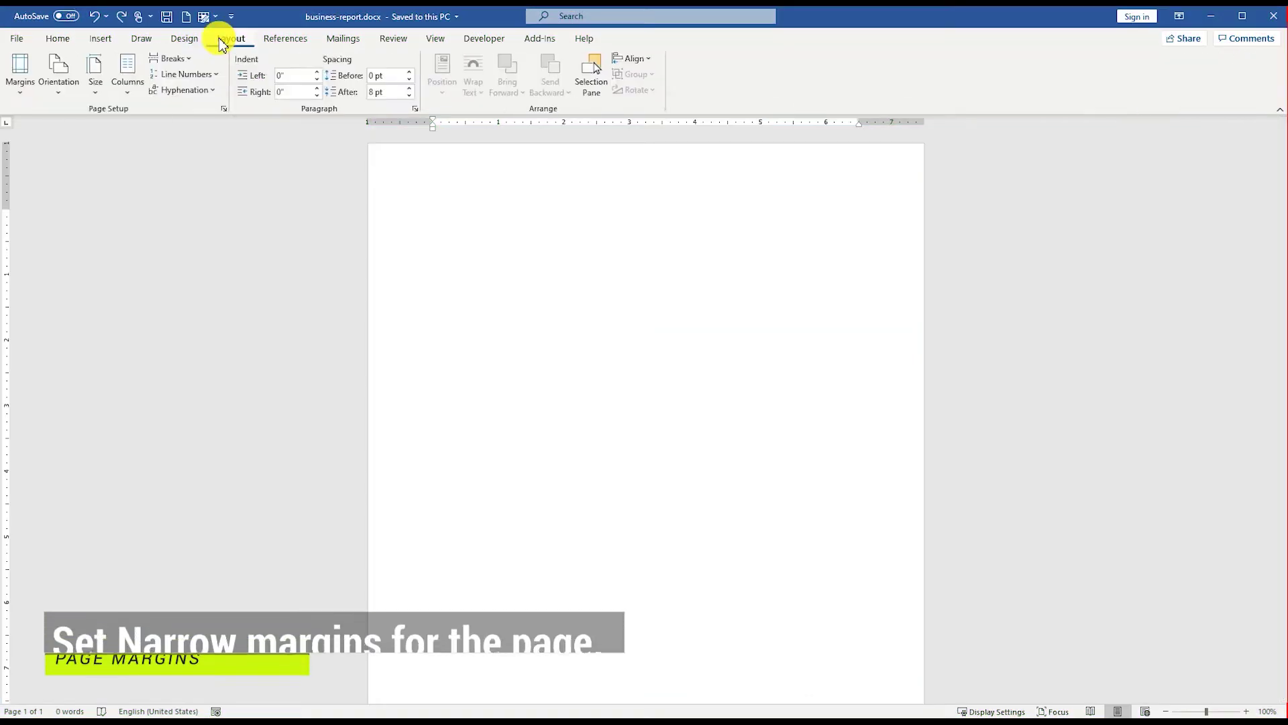
- Apply Narrow margins and type the centred title 'Student Progress Report' with its bracketed subtitle below
click(20, 84)
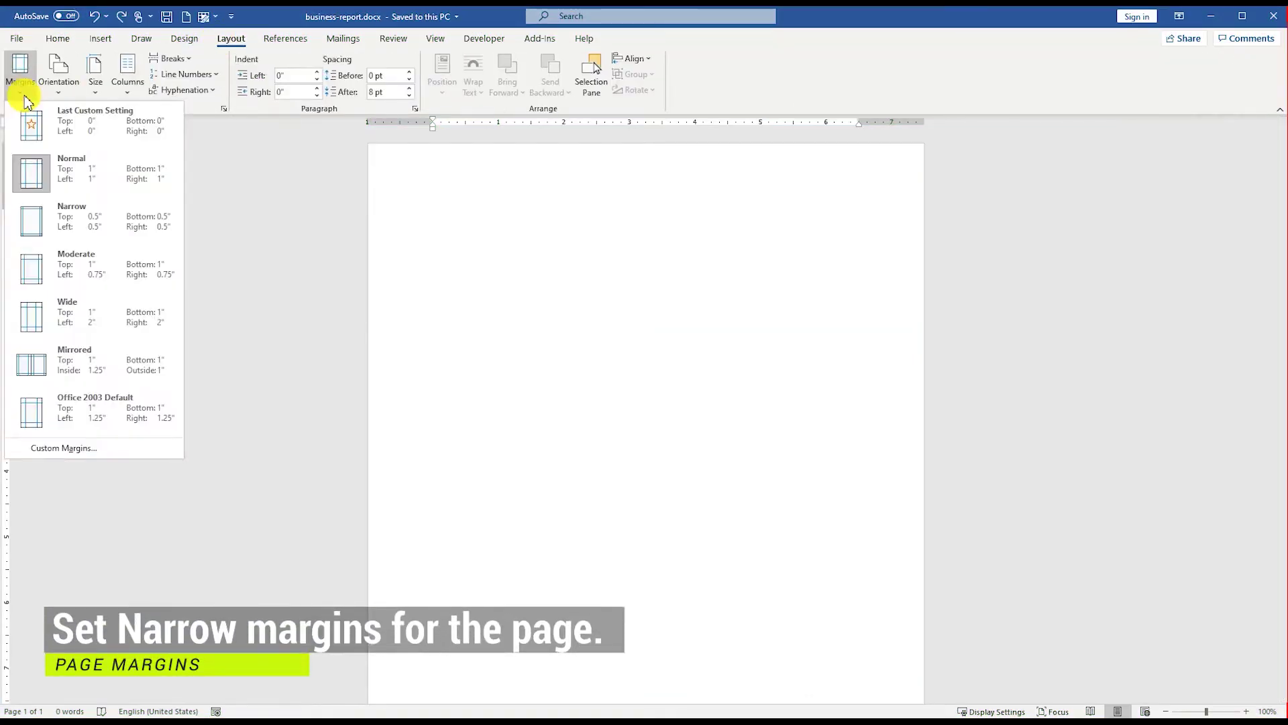
click(77, 226)
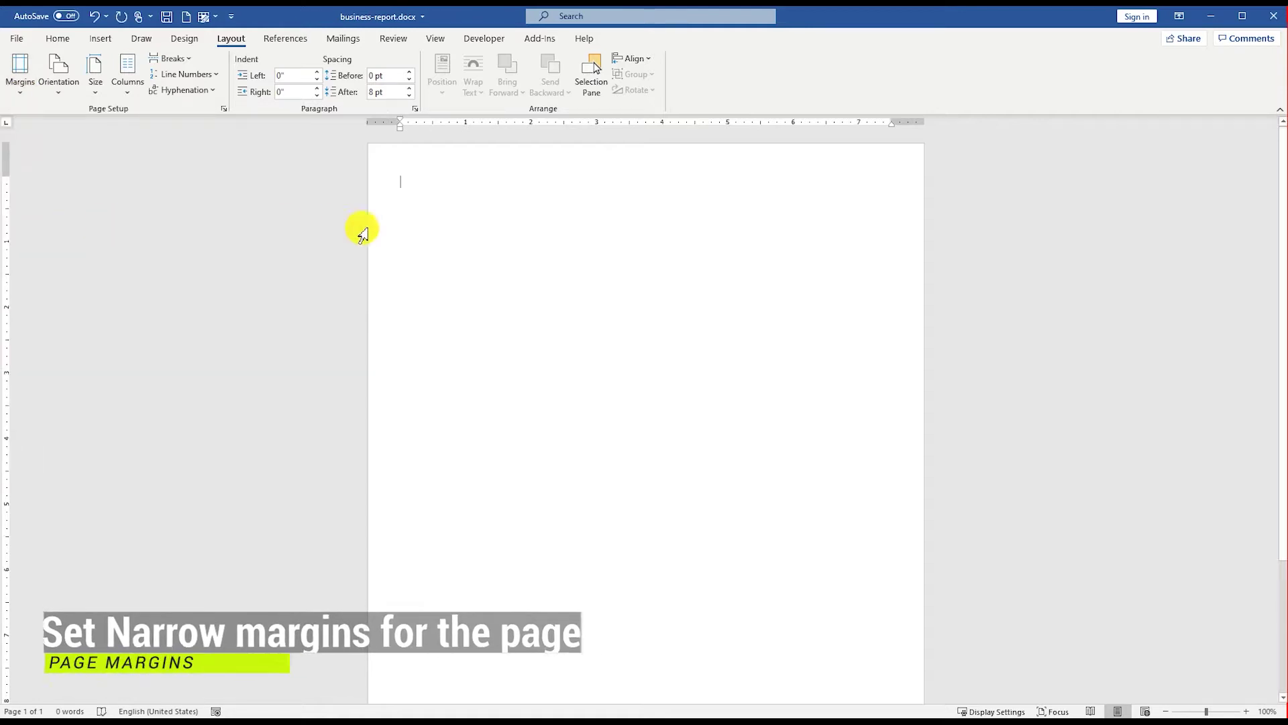
click(60, 41)
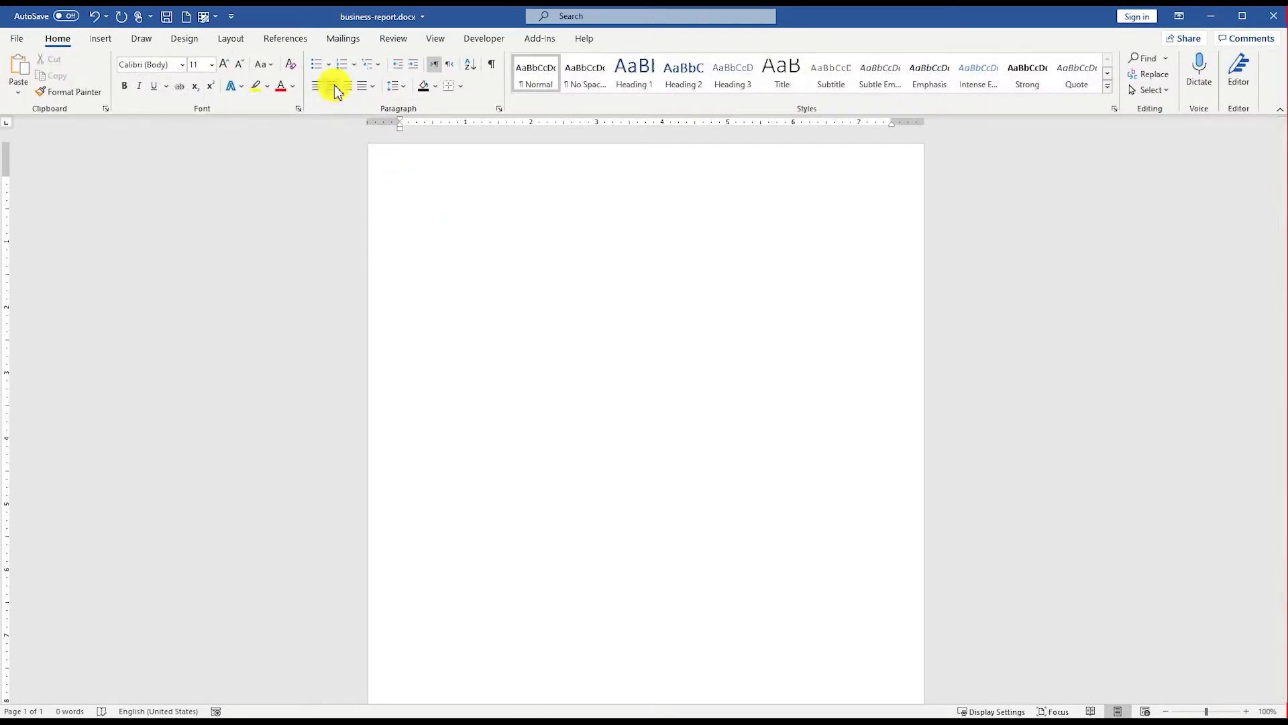
text(t Progress Report)
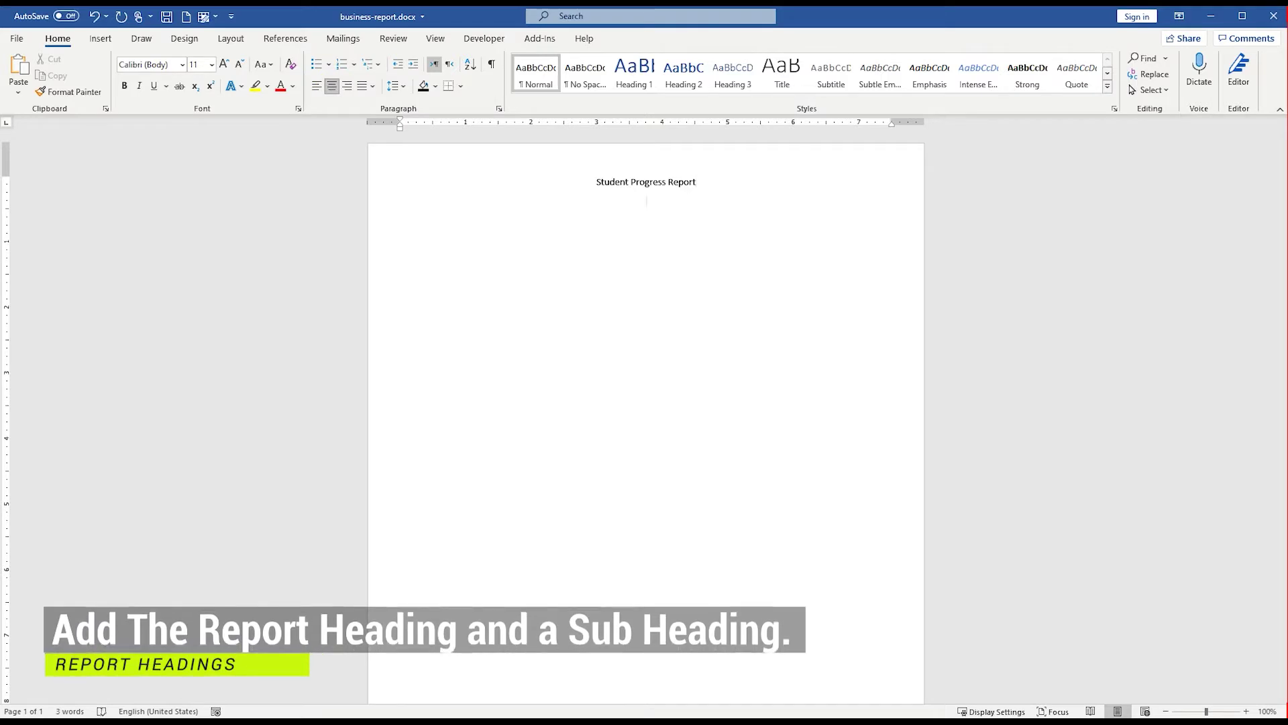
key(Return)
text((Maybe used for monthly and)
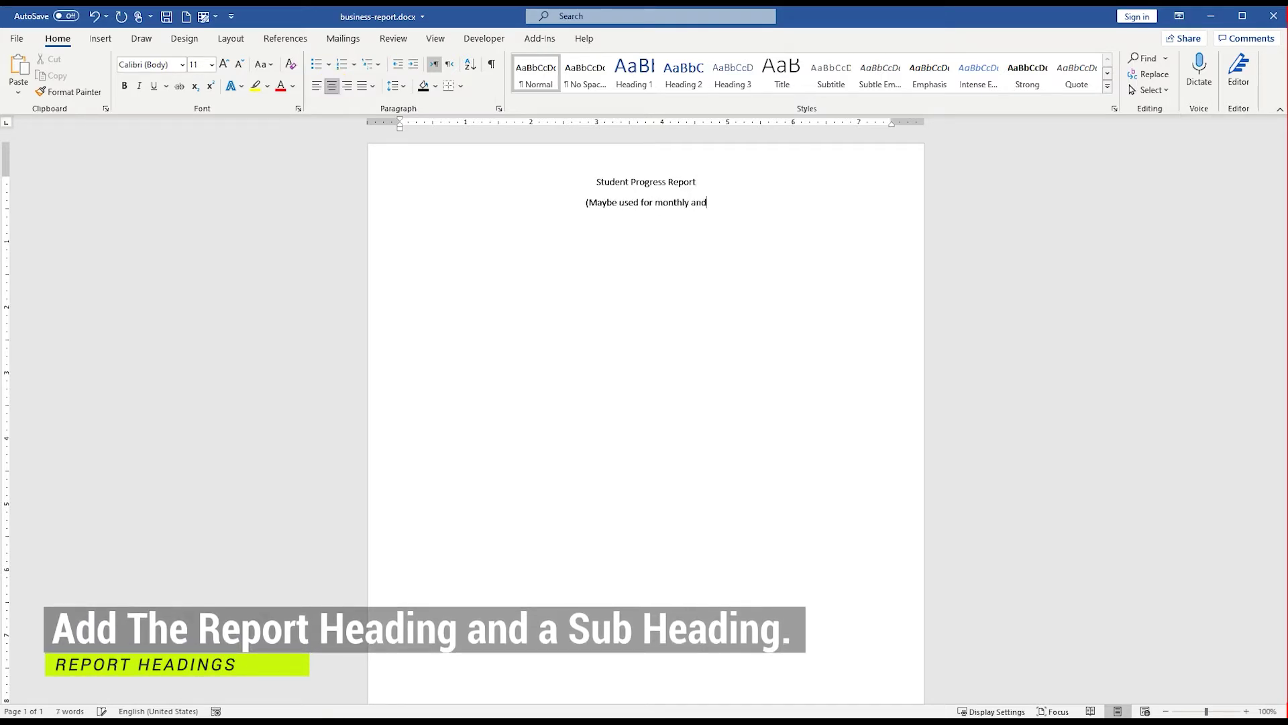
text(/or final reports for students )
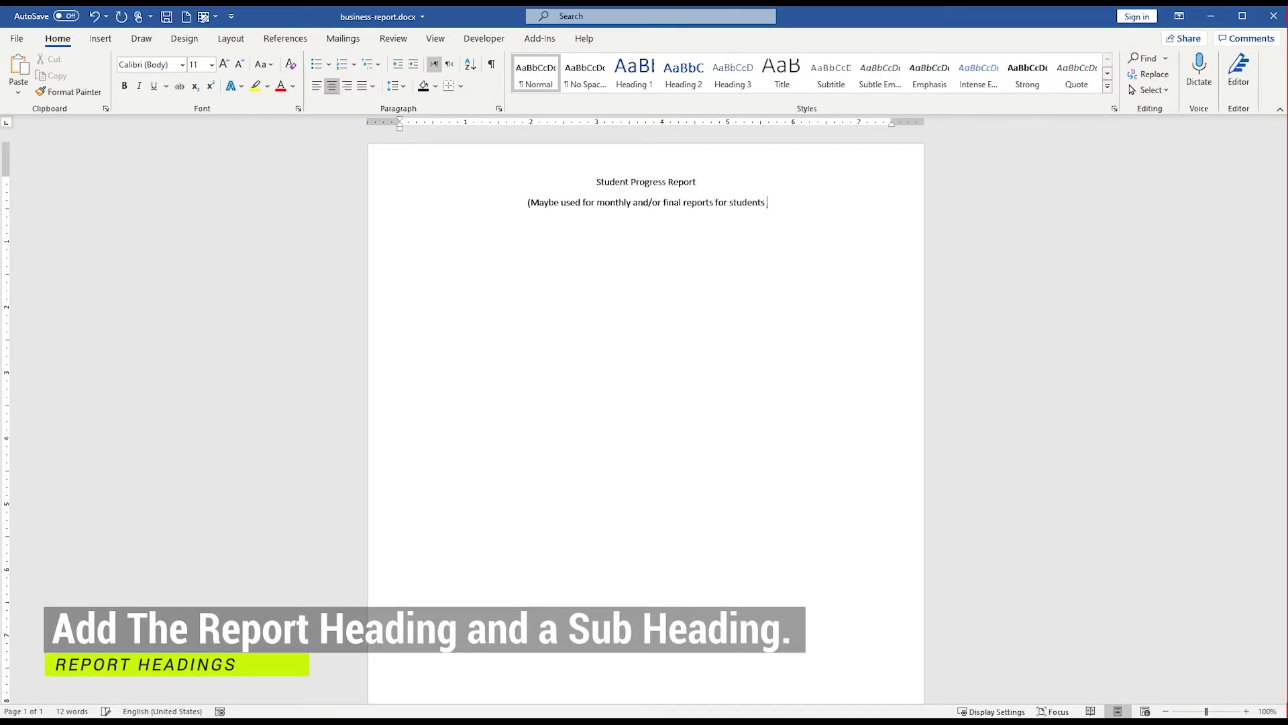
text(in accordance with the Individual Lear)
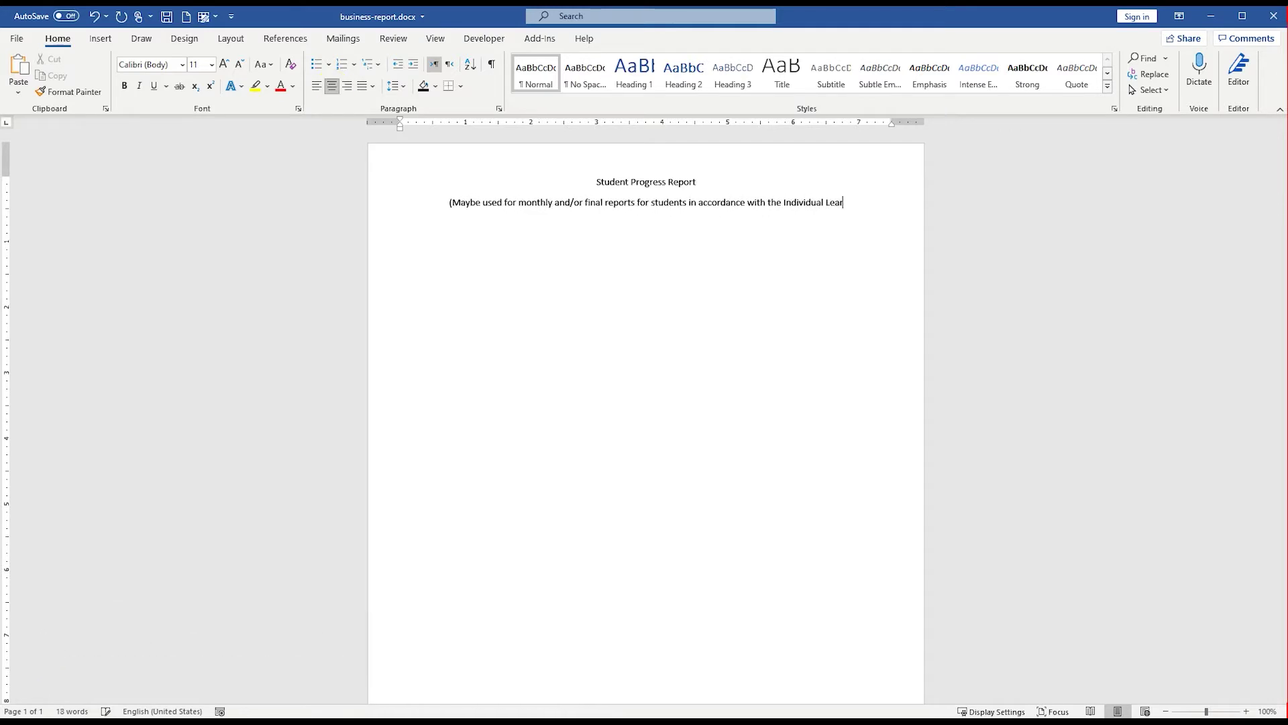
text(ning Plan))
key(Return)
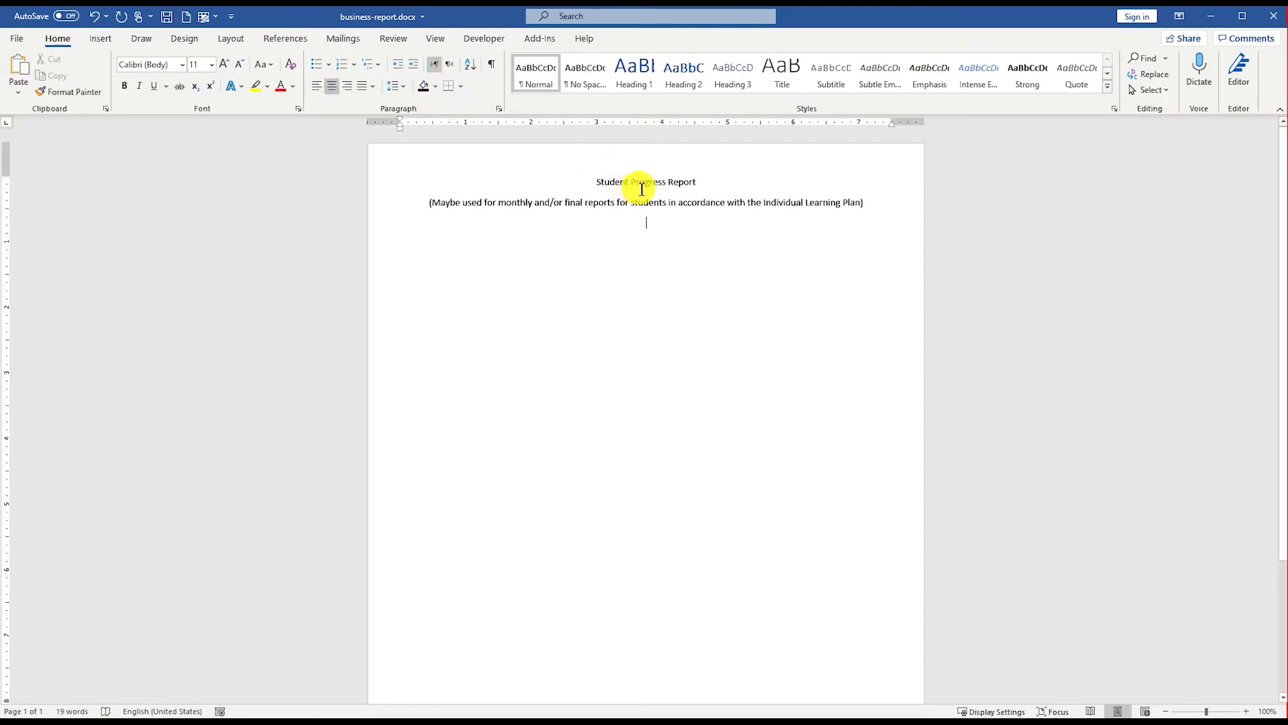
- Make the 'Student Progress Report' title 24 pt and bold
triple_click(639, 182)
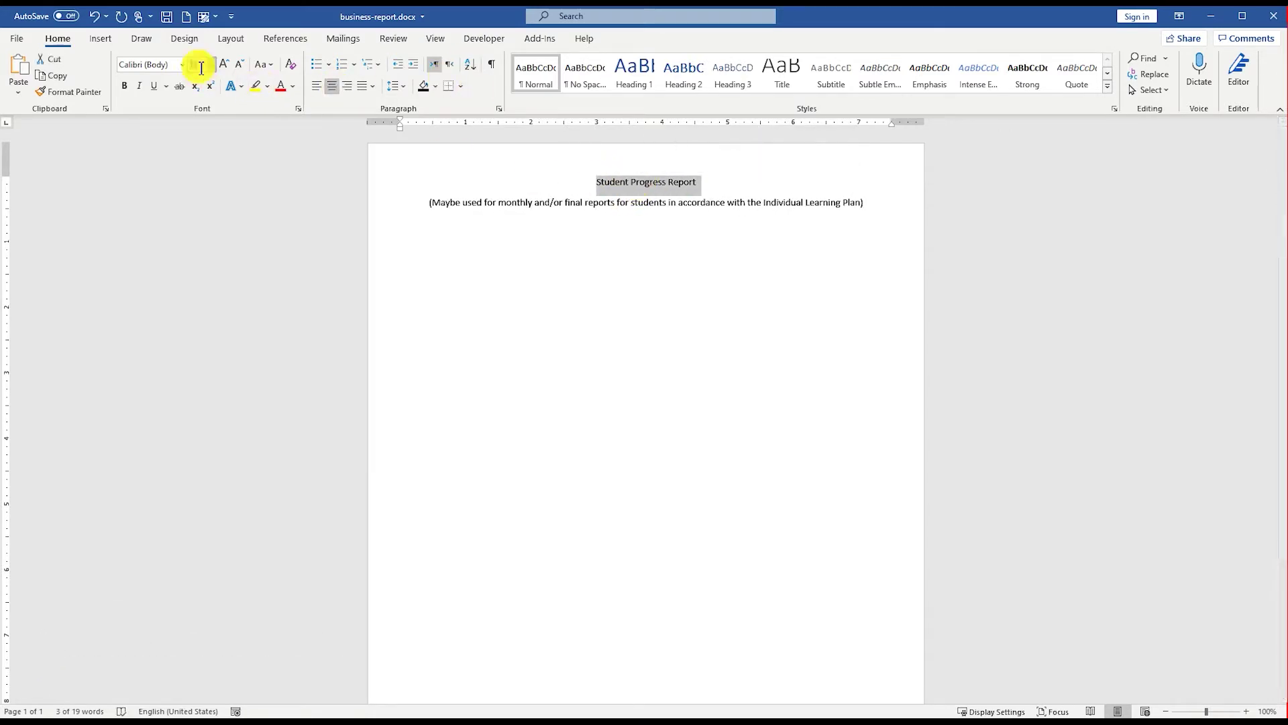
text(24)
key(Return)
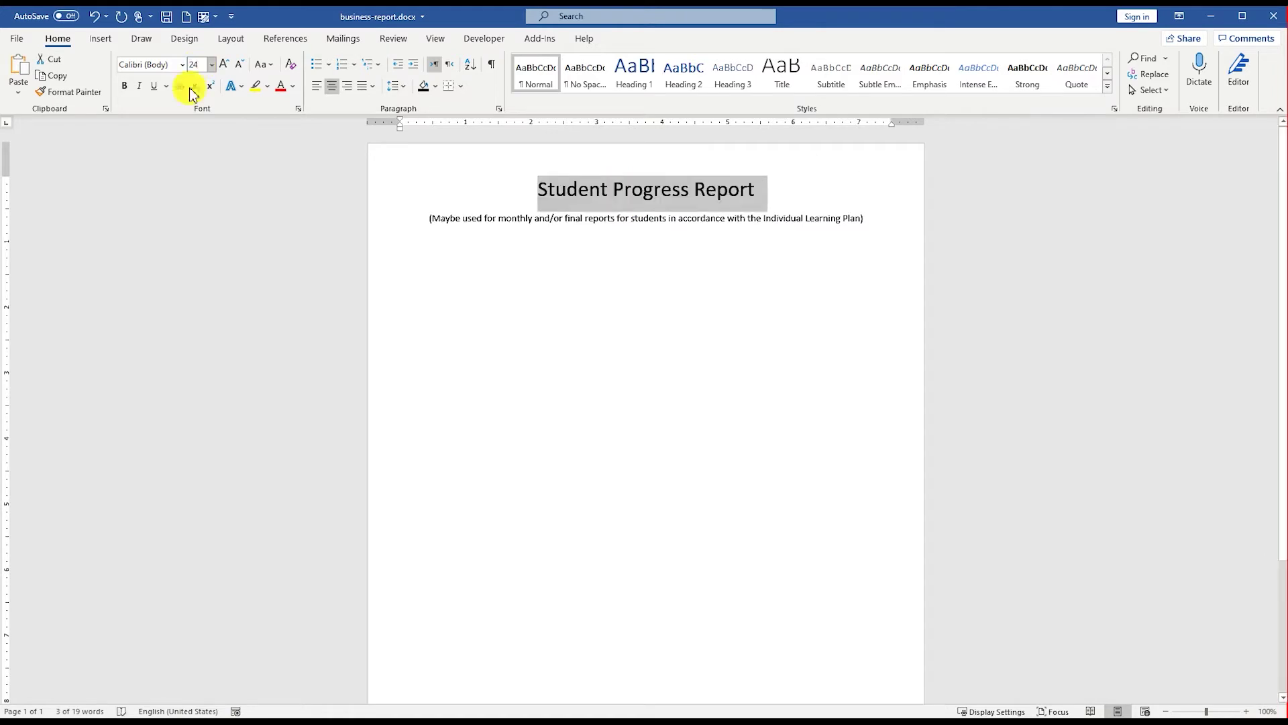
click(125, 86)
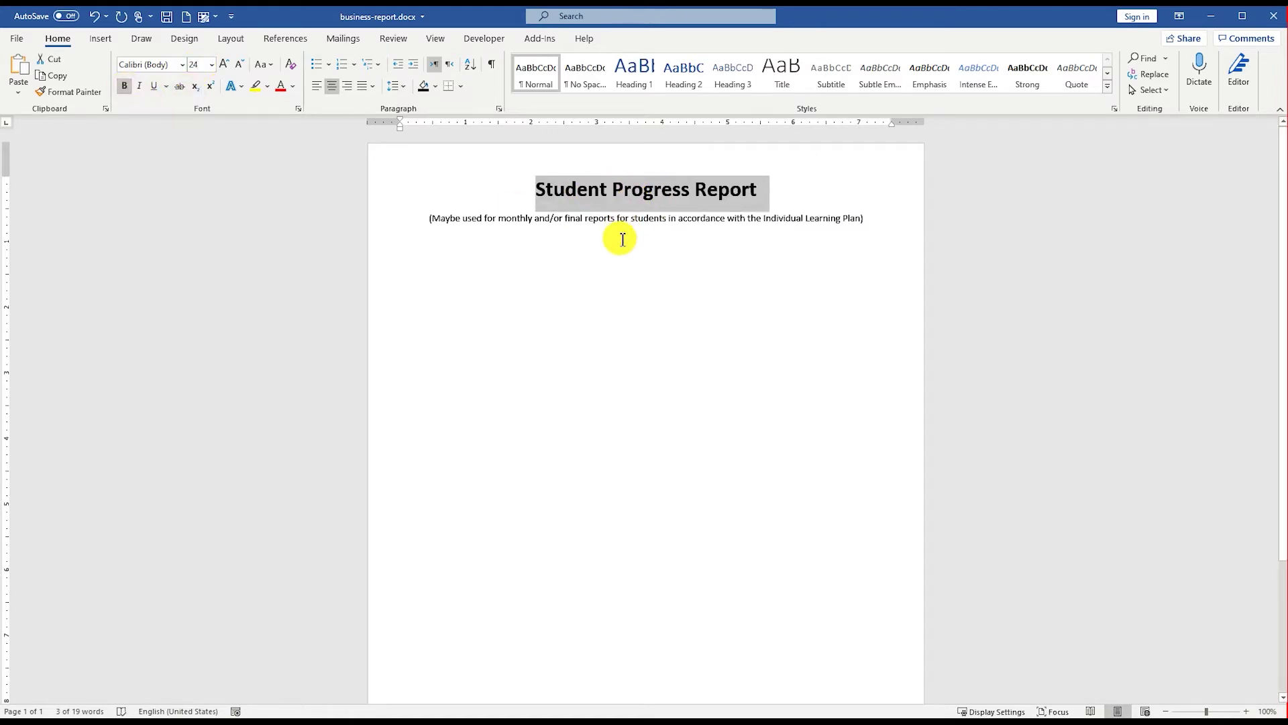
click(623, 239)
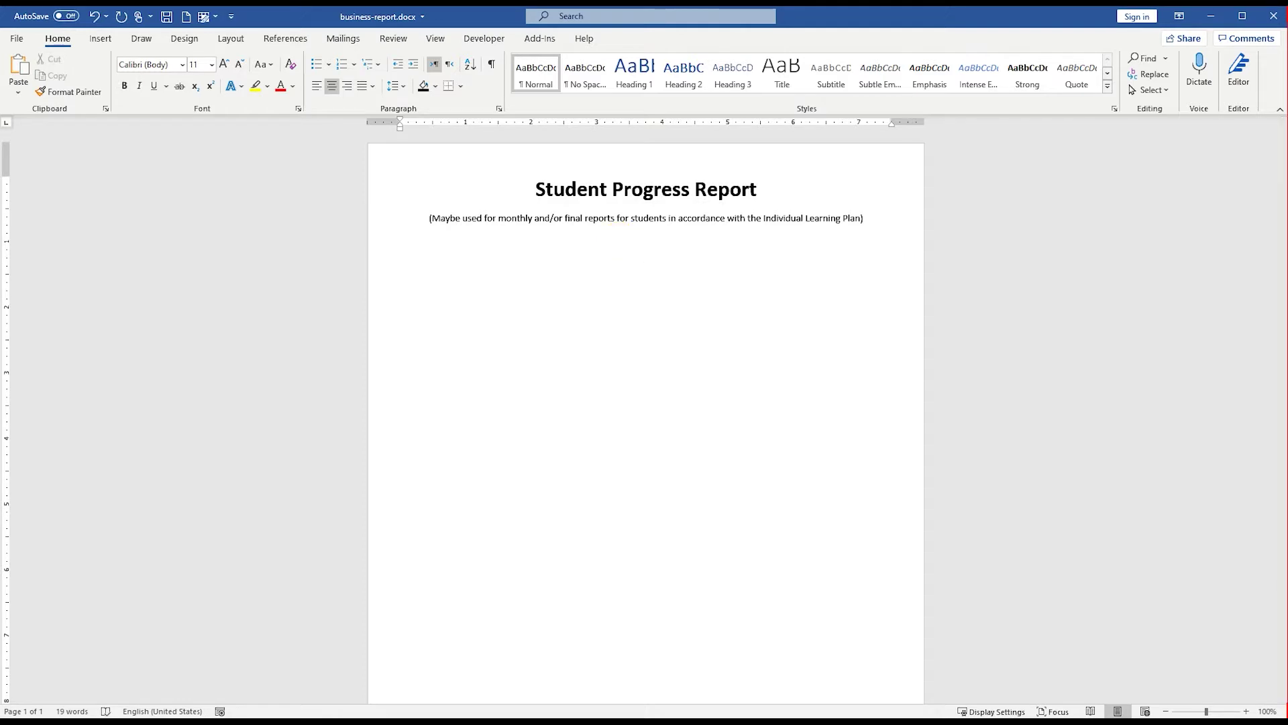
- Insert a two-column table below the subtitle and extend it to nine rows
click(99, 40)
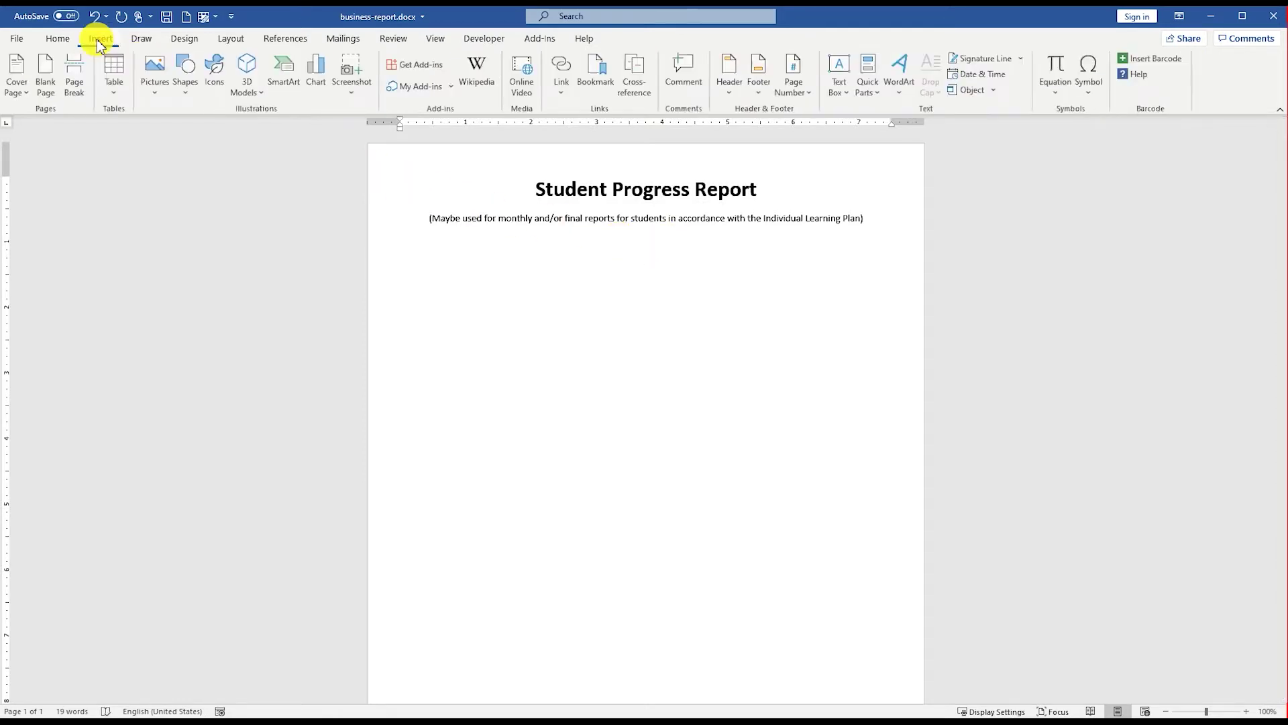
click(114, 69)
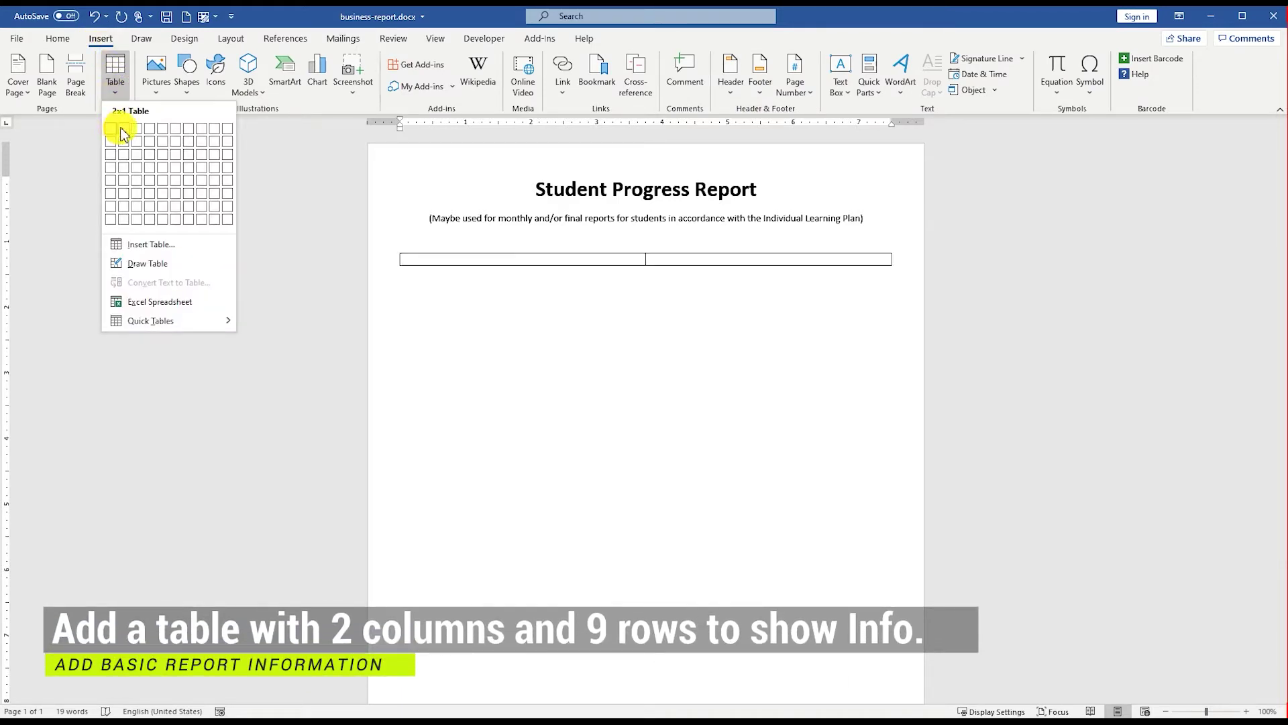
click(124, 222)
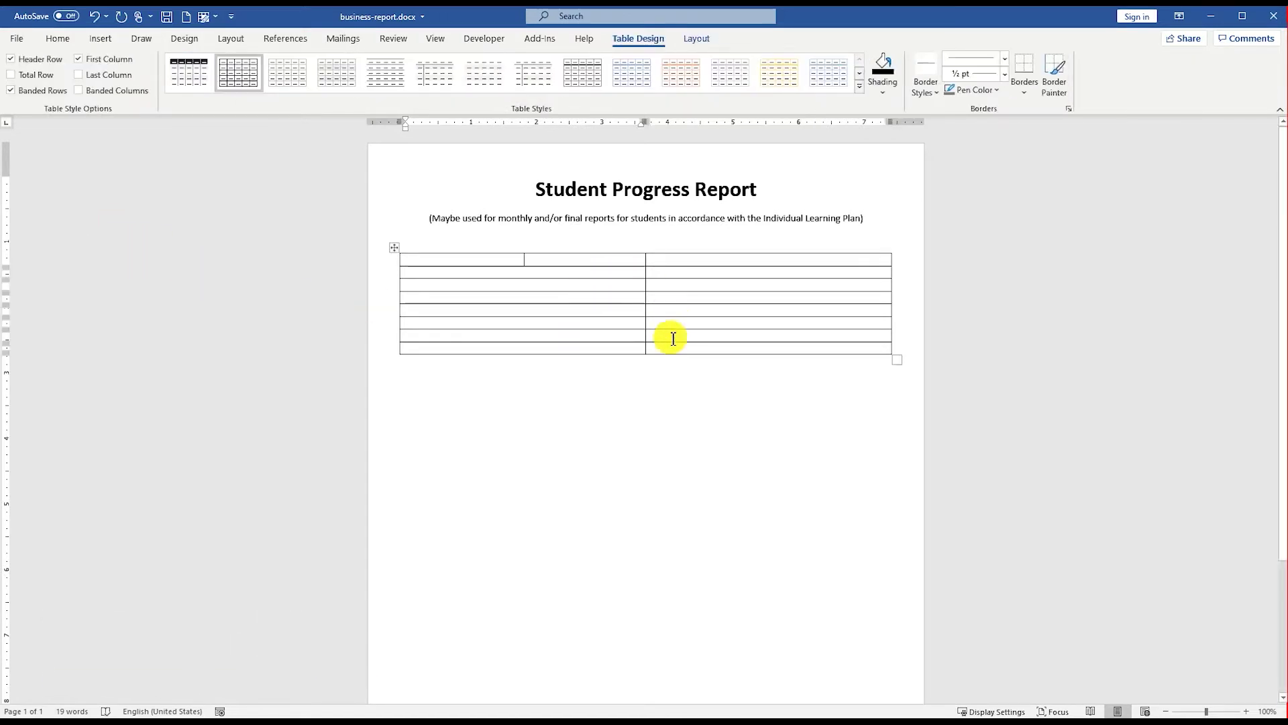
key(Tab)
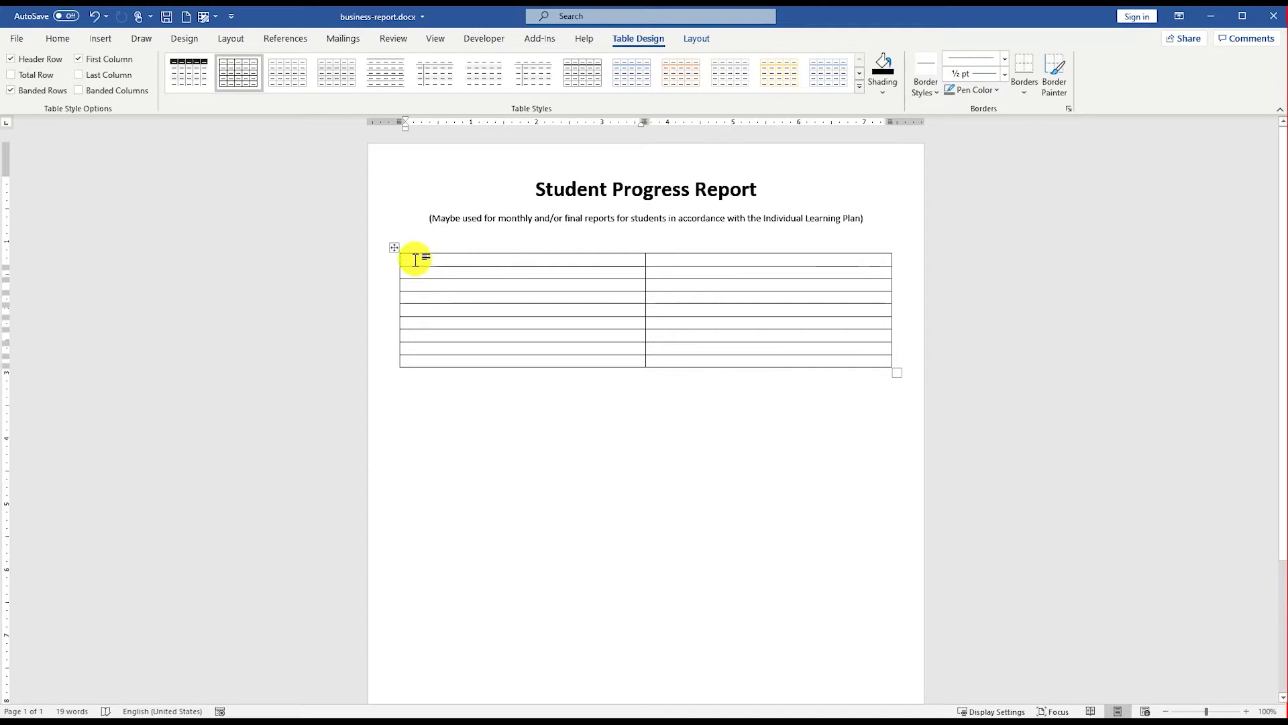
click(395, 248)
- In Table Properties, give the cells their own 0.05-inch top margin instead of the table's
right_click(395, 248)
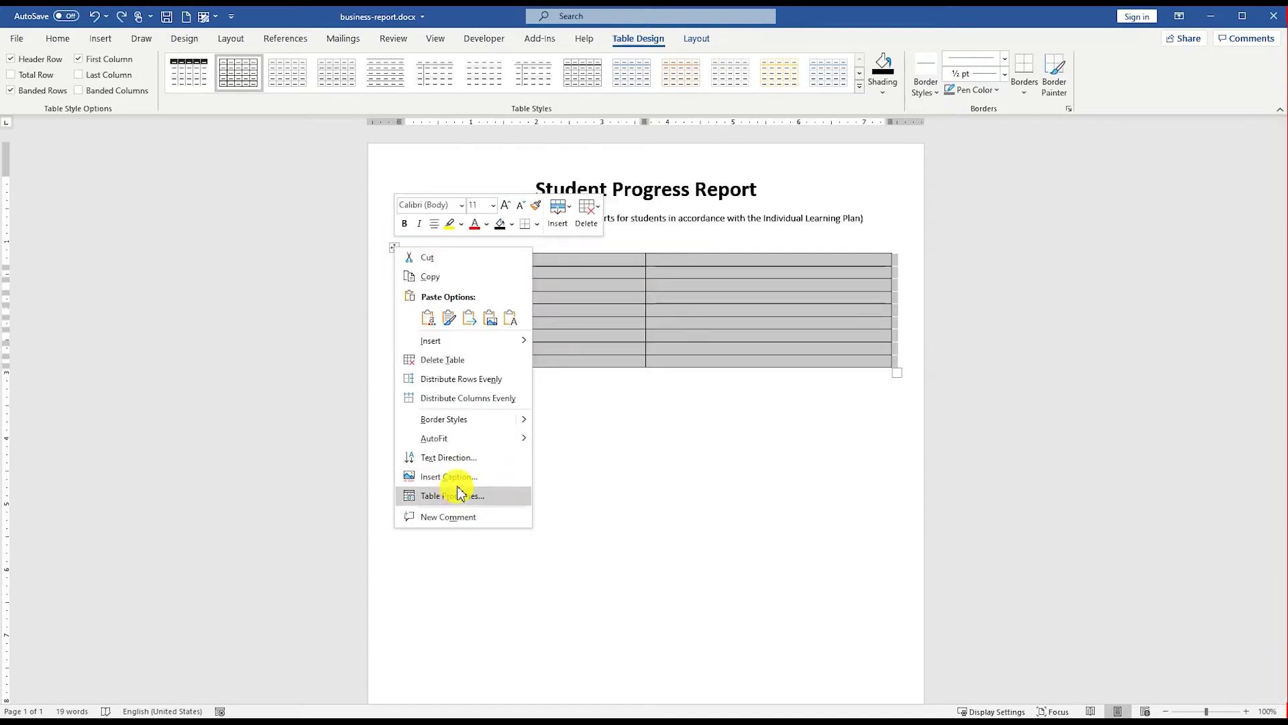
click(459, 496)
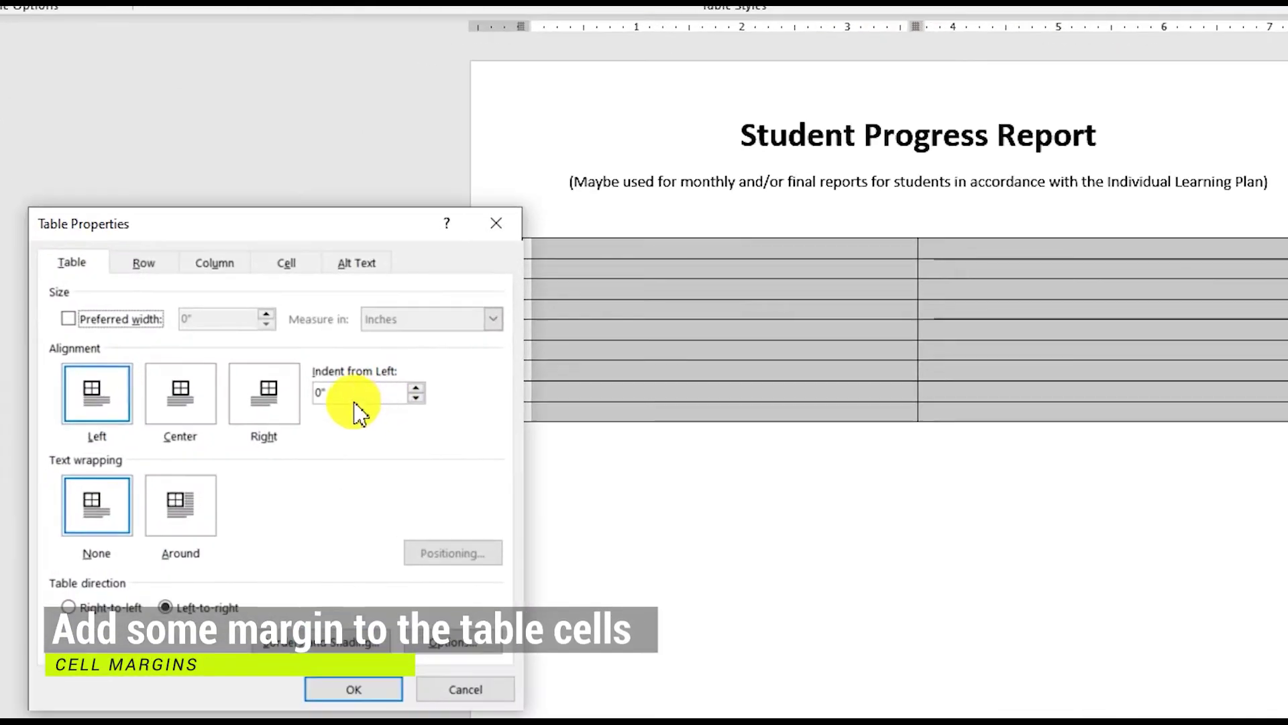
click(287, 265)
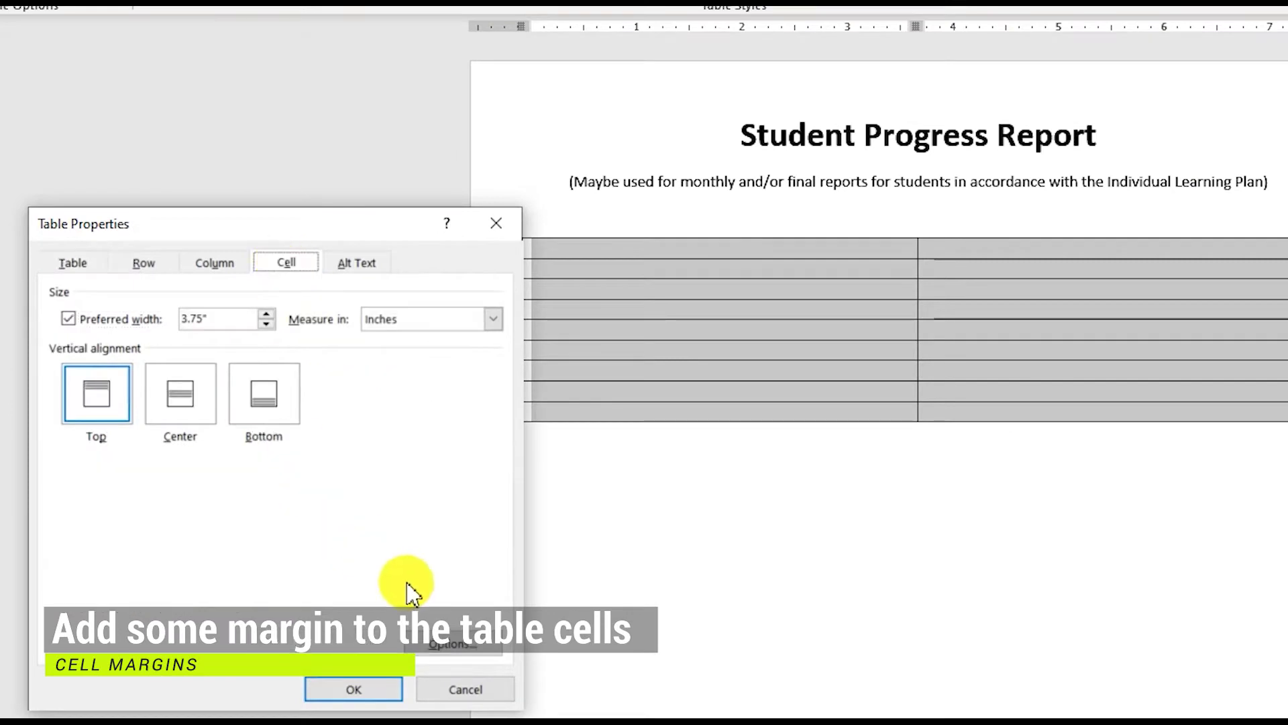
click(451, 644)
click(624, 136)
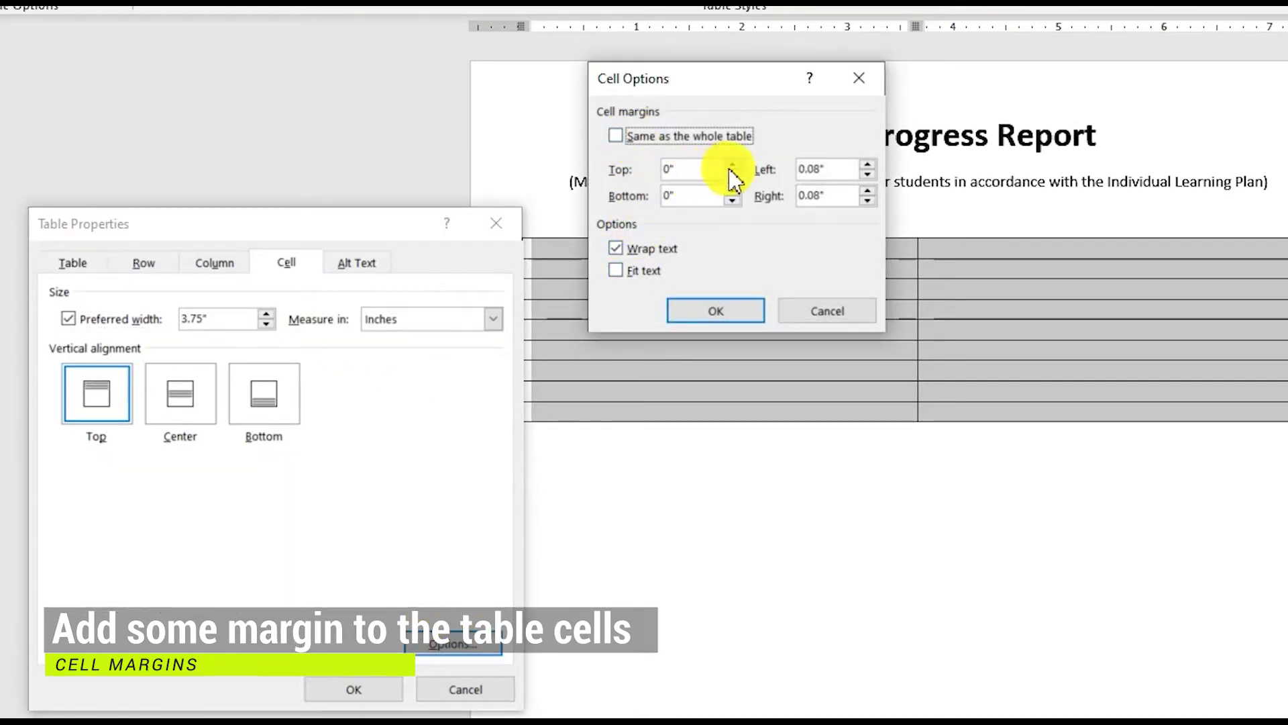
click(731, 164)
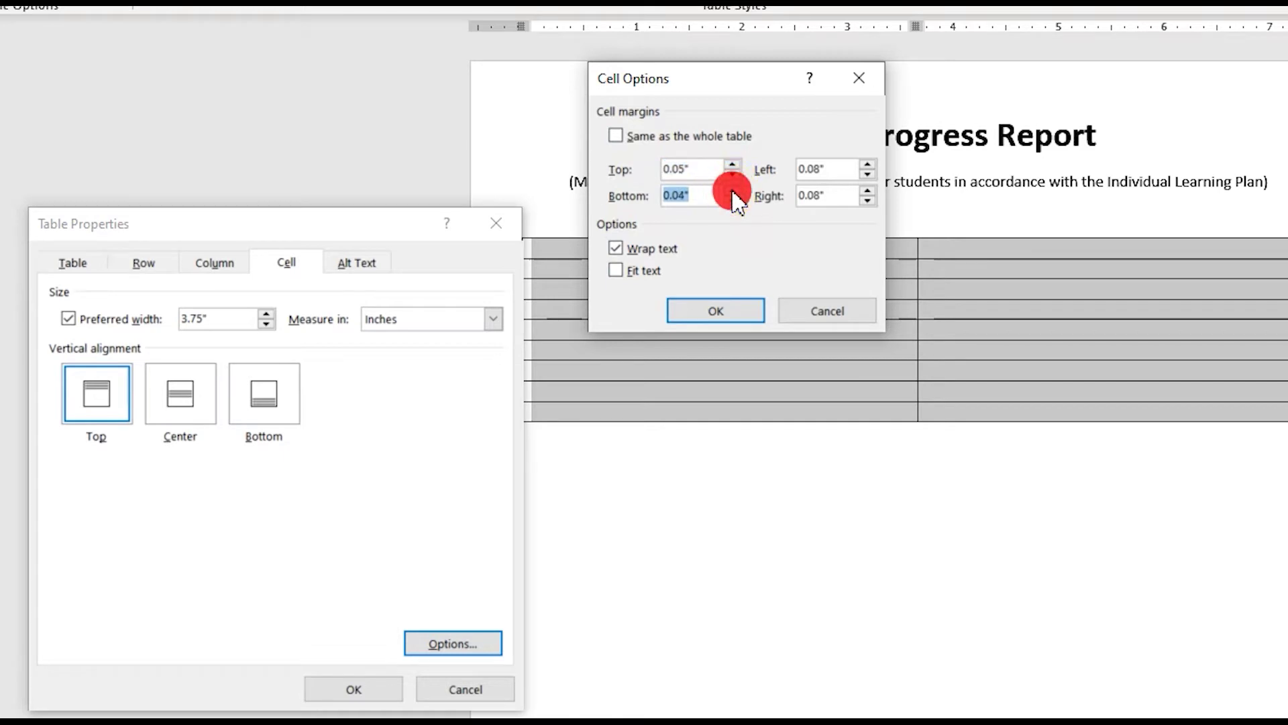
click(710, 314)
click(379, 691)
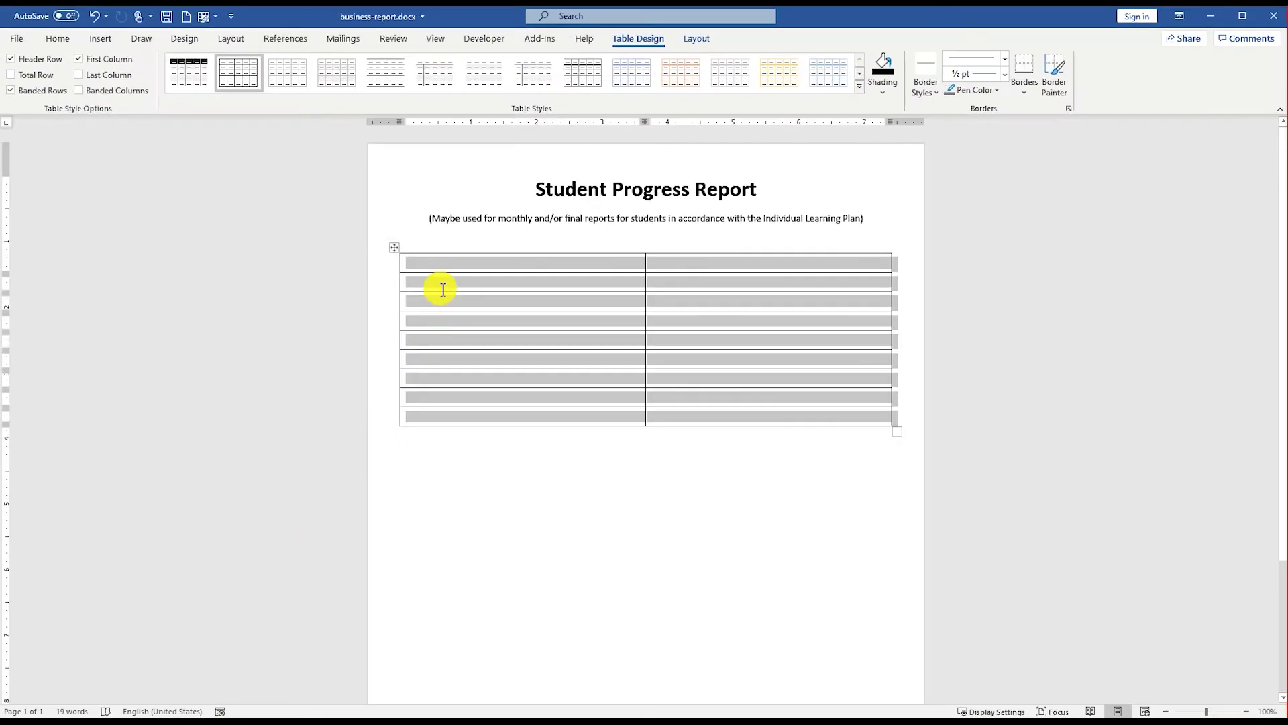
- Narrow the left column to about a third and type the row 1 label with Monthly and Final options
click(488, 270)
drag(646, 268, 480, 414)
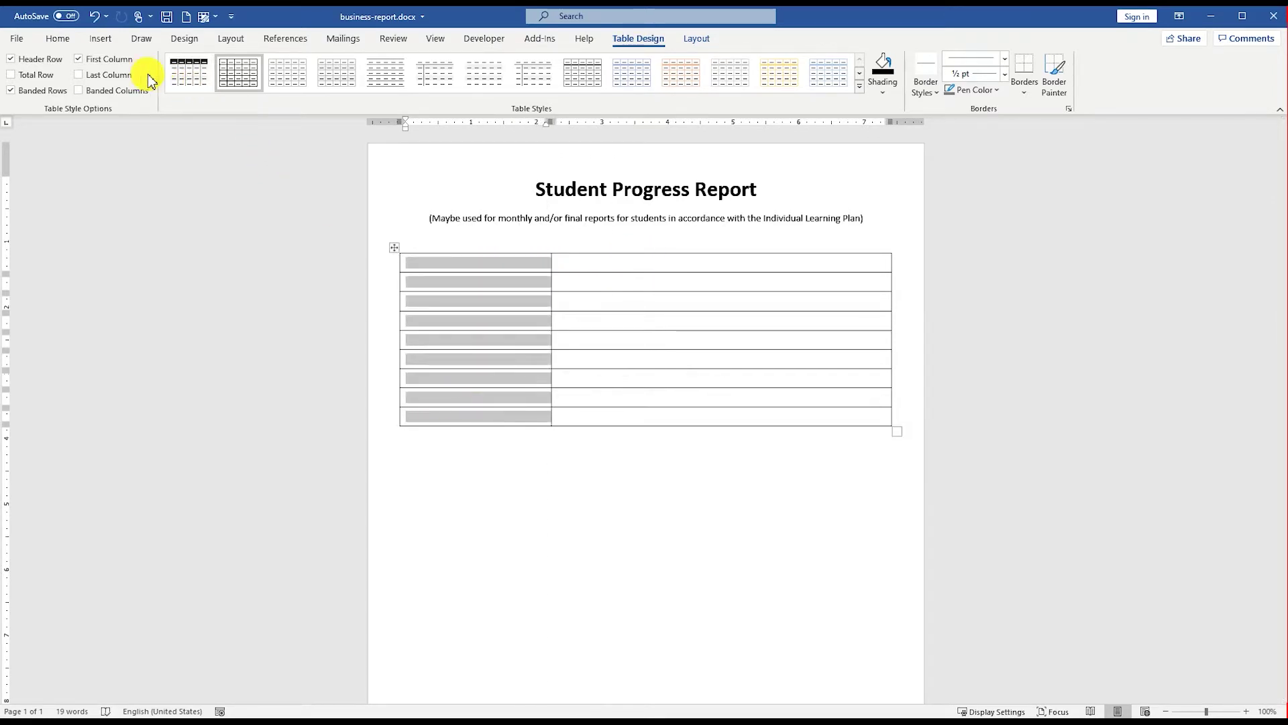
click(59, 39)
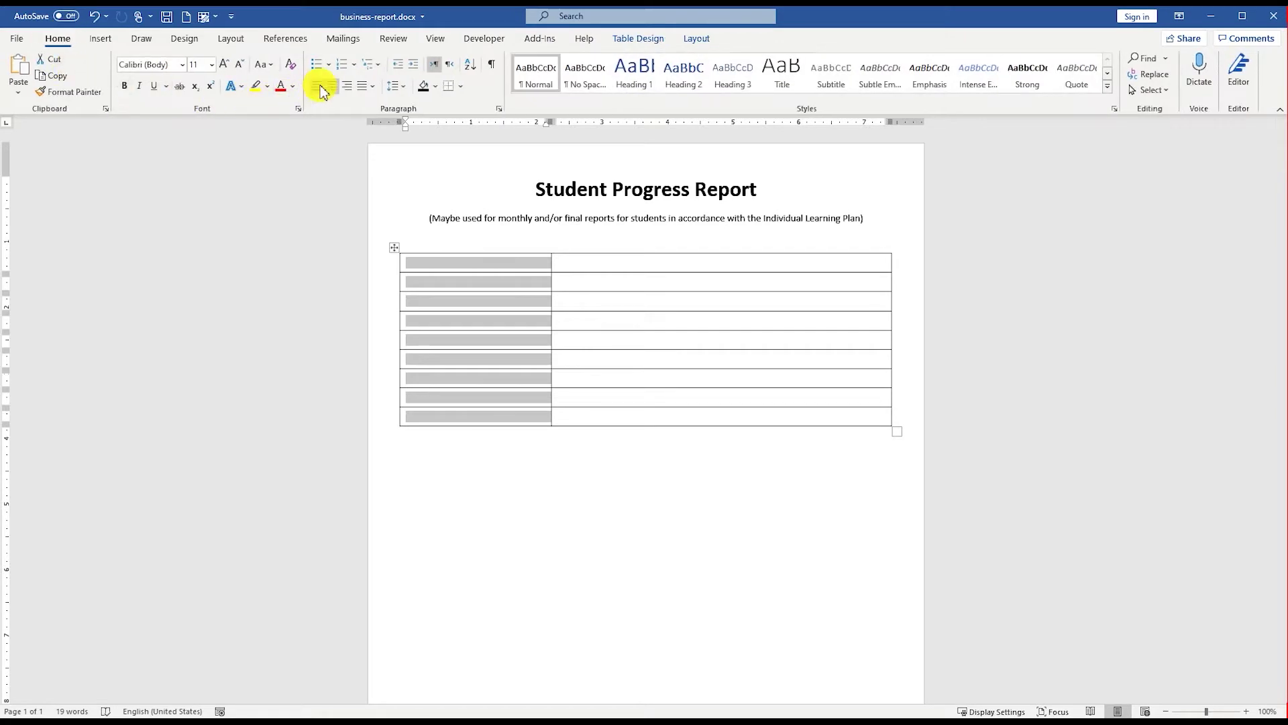
click(584, 264)
click(480, 260)
text(Type of Progress Report)
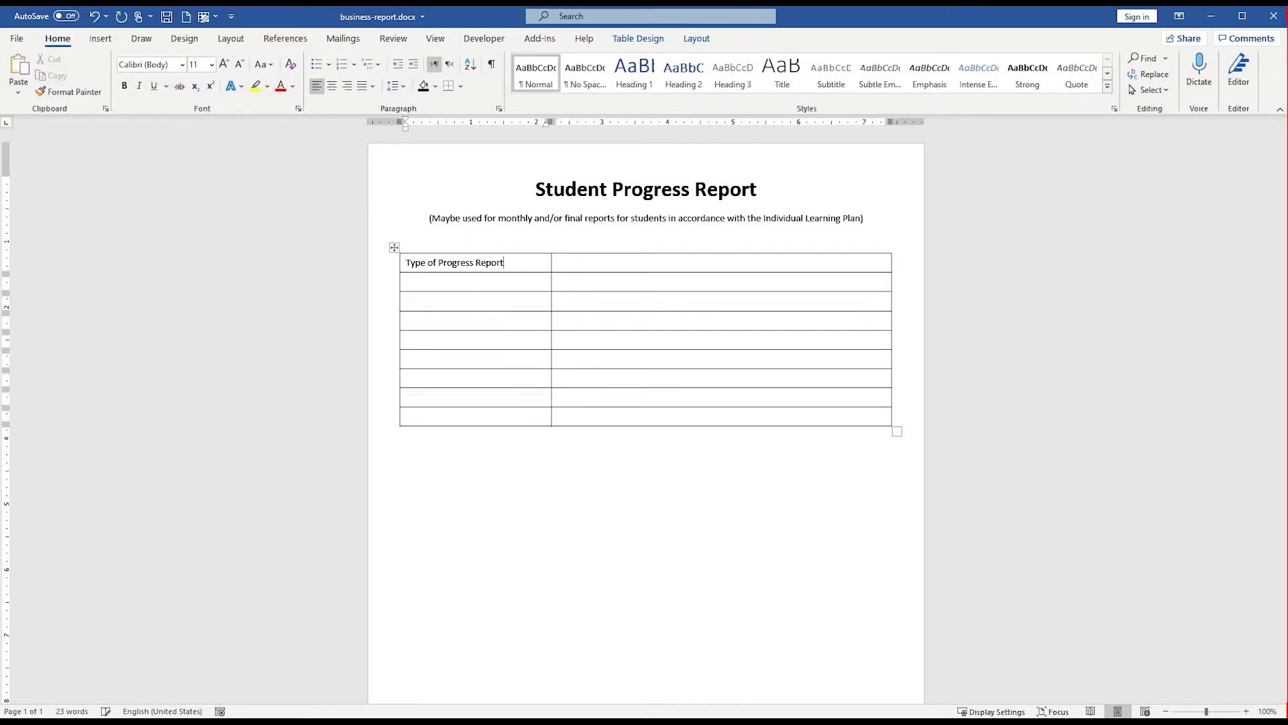
ctrl+scroll(656, 290, up, 8)
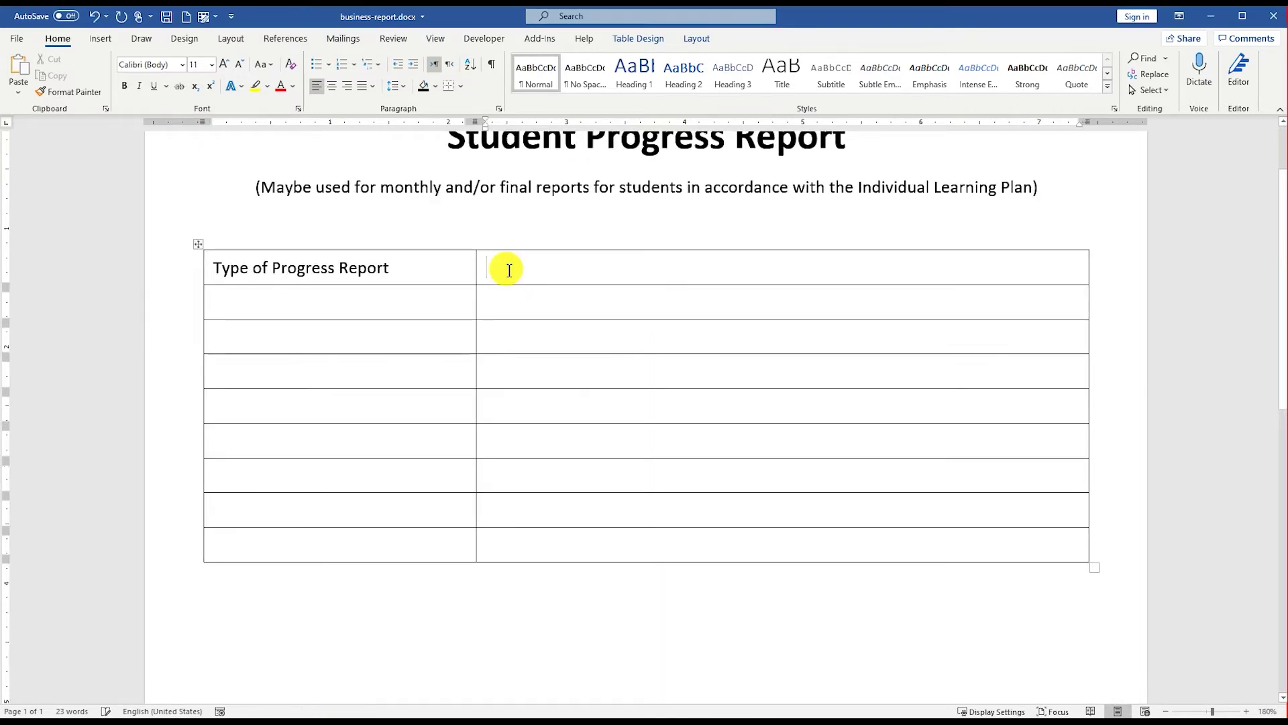
text(Monthly                        Final)
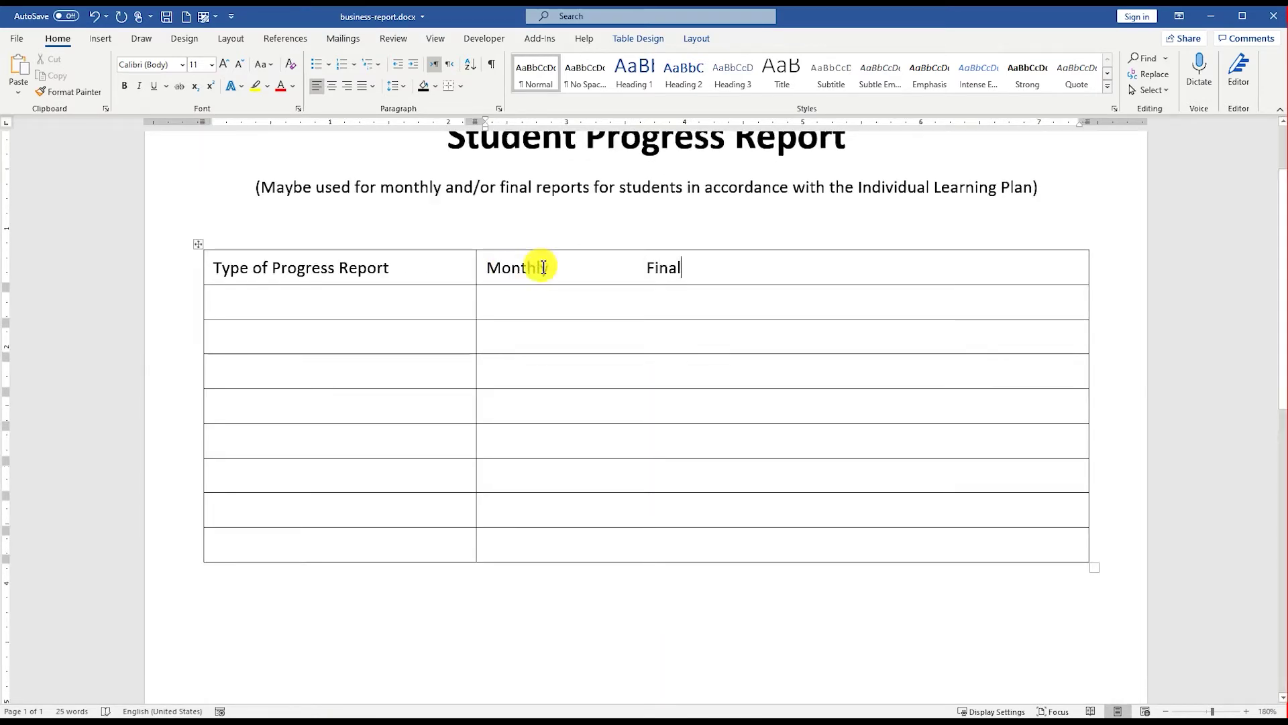
key(alt+l)
scroll(657, 357, up, 1)
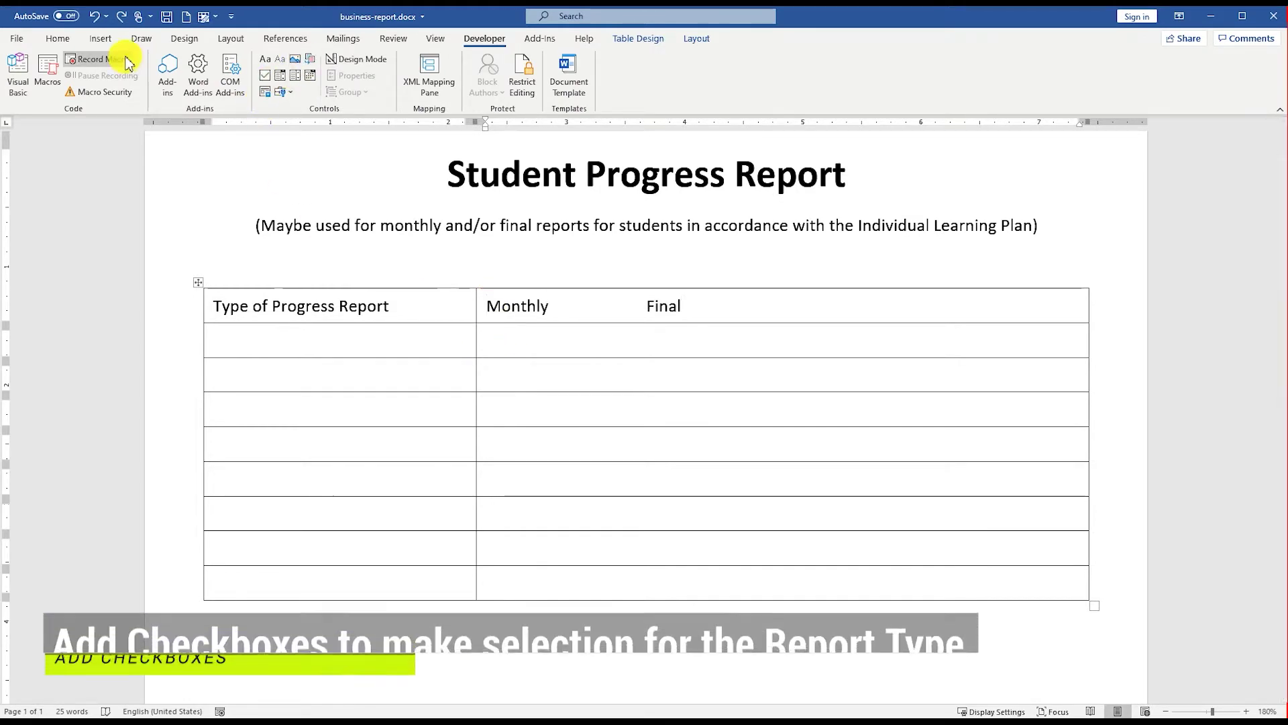
- Insert check boxes before Monthly and Final and remove the extra space between them
click(267, 80)
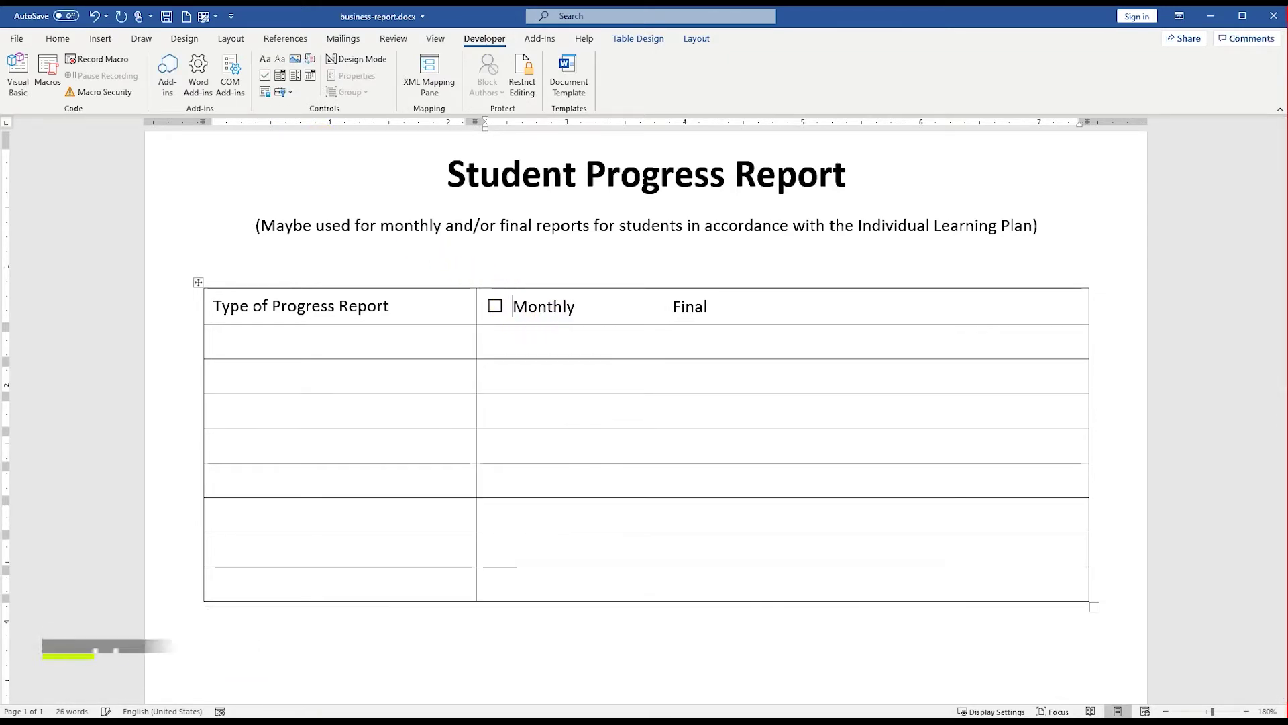
click(673, 306)
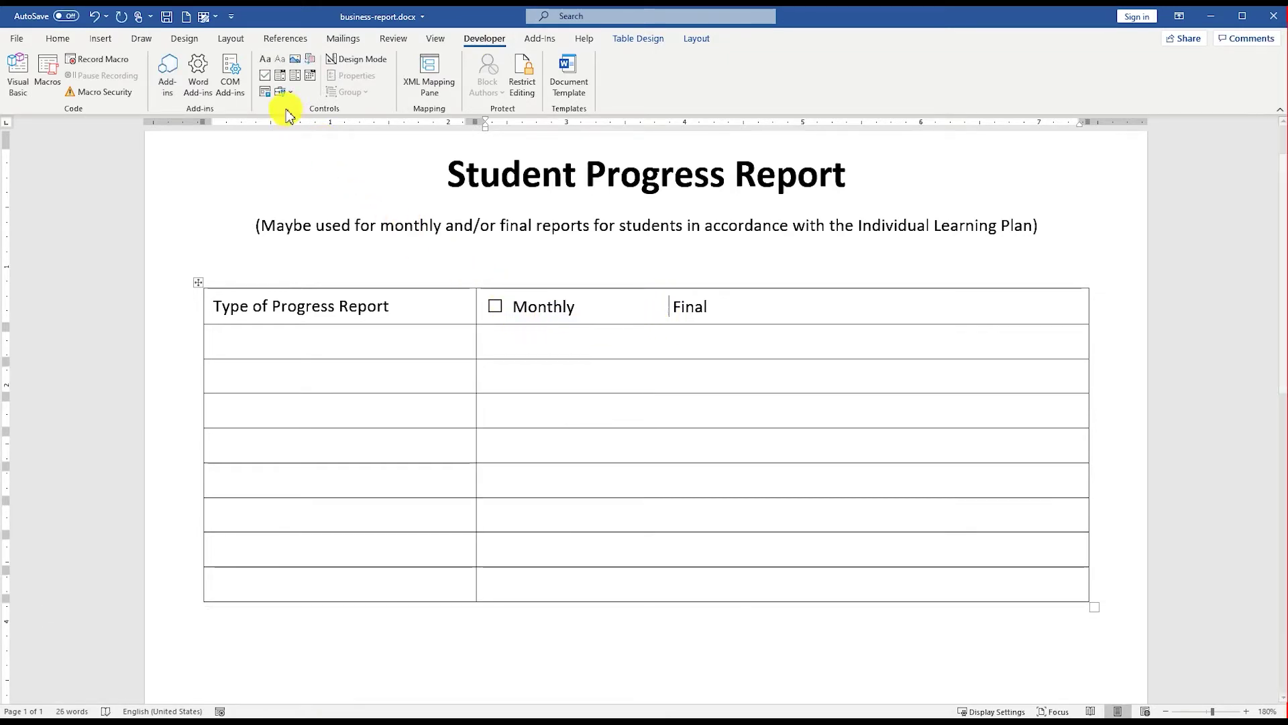
click(265, 76)
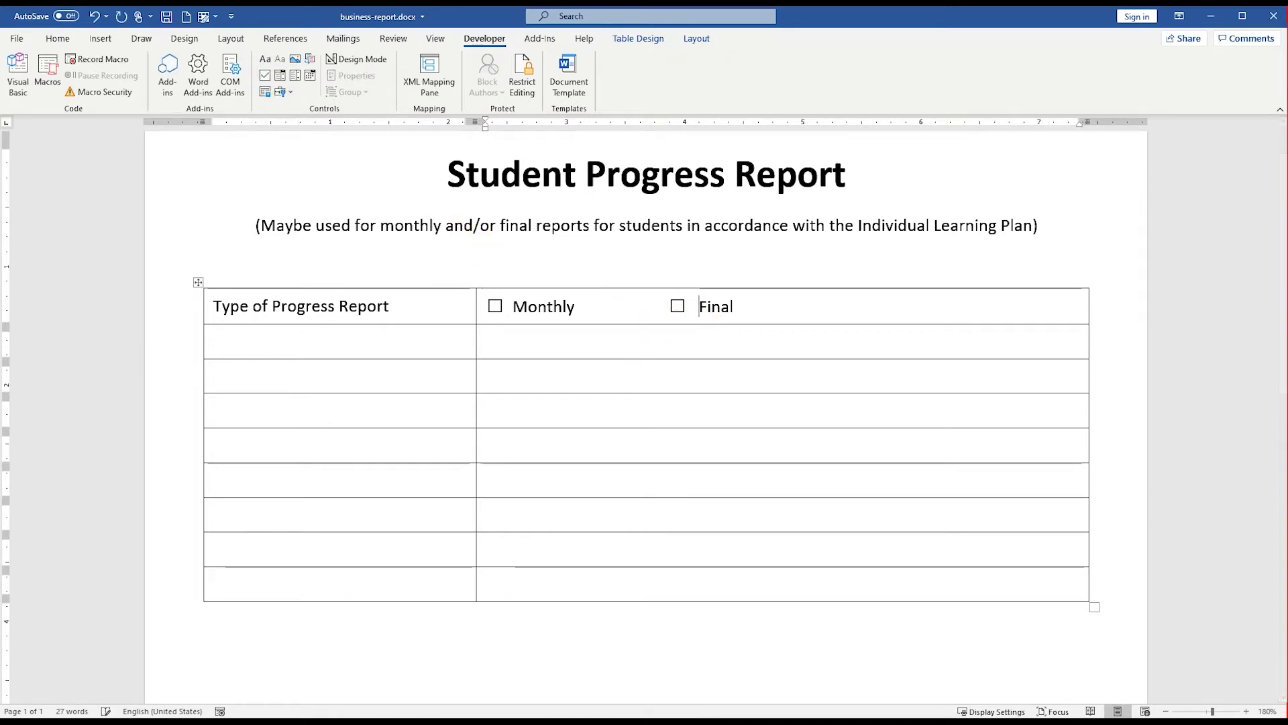
key(BackSpace)
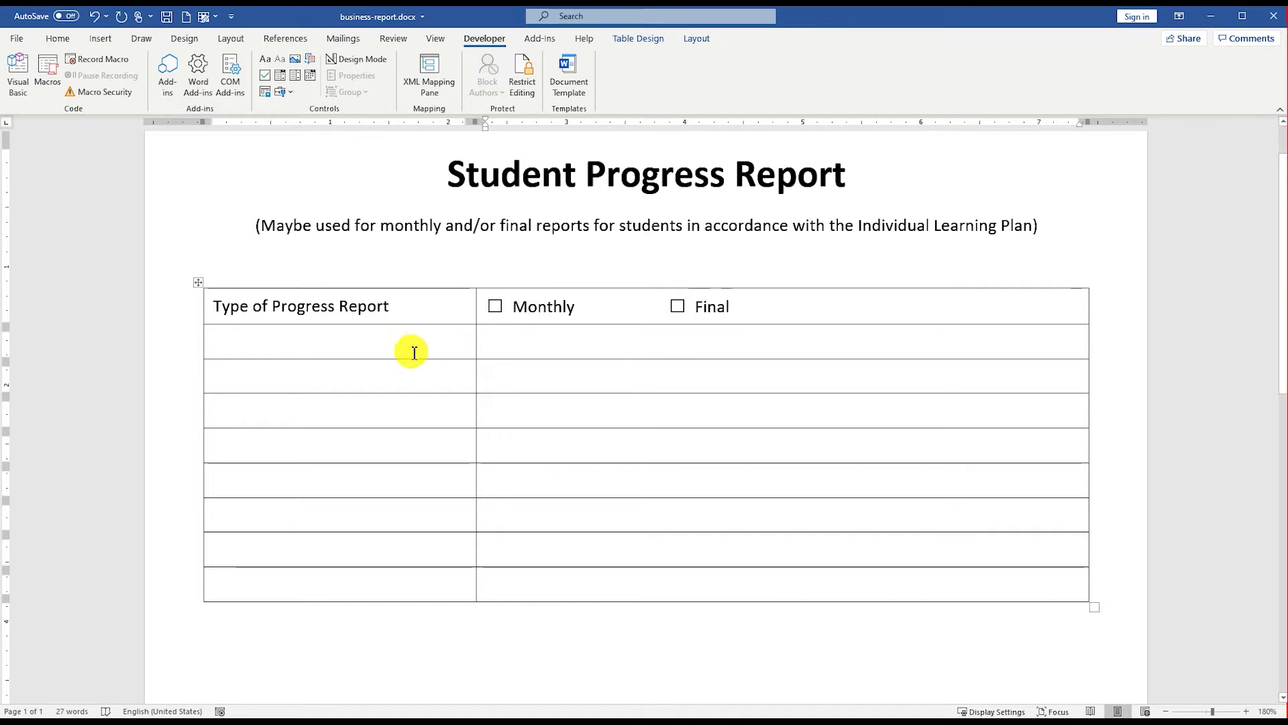
click(380, 348)
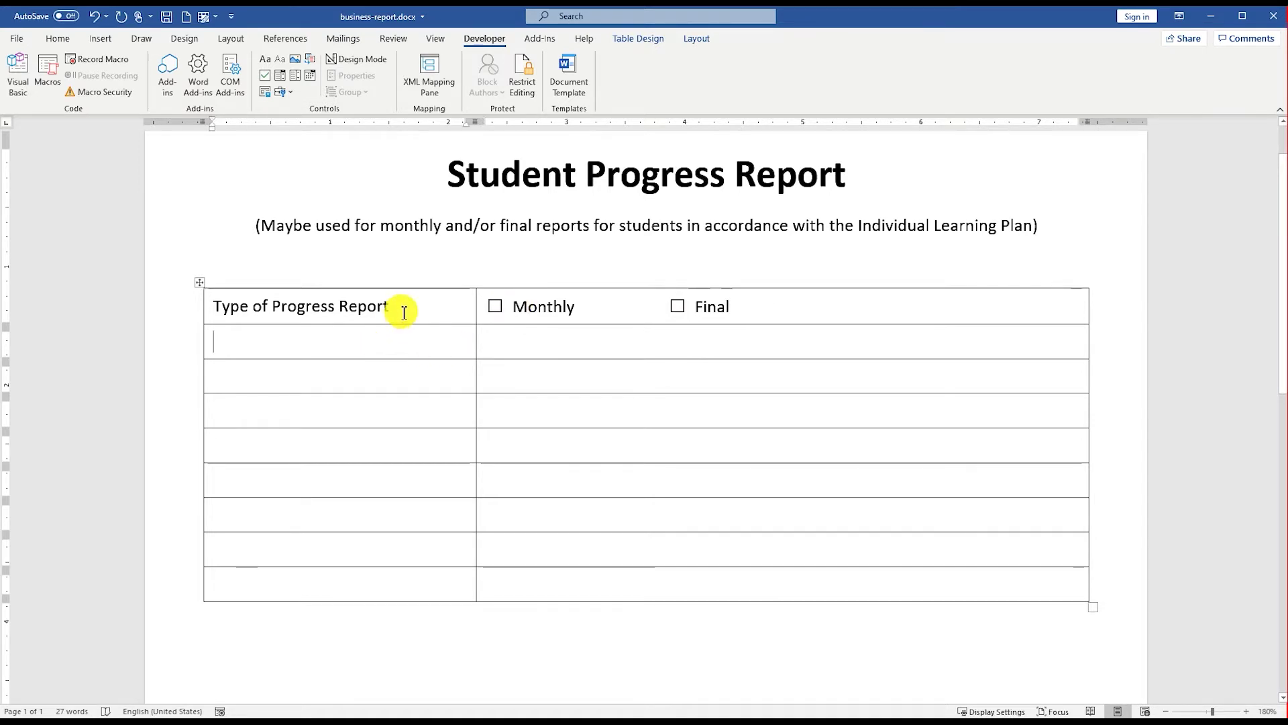
click(403, 307)
- Type labels Name of Service Provider, Name of Student, Student School/District, Date of Report, Area of Service Provision
text(:)
text(Name of Service Provider)
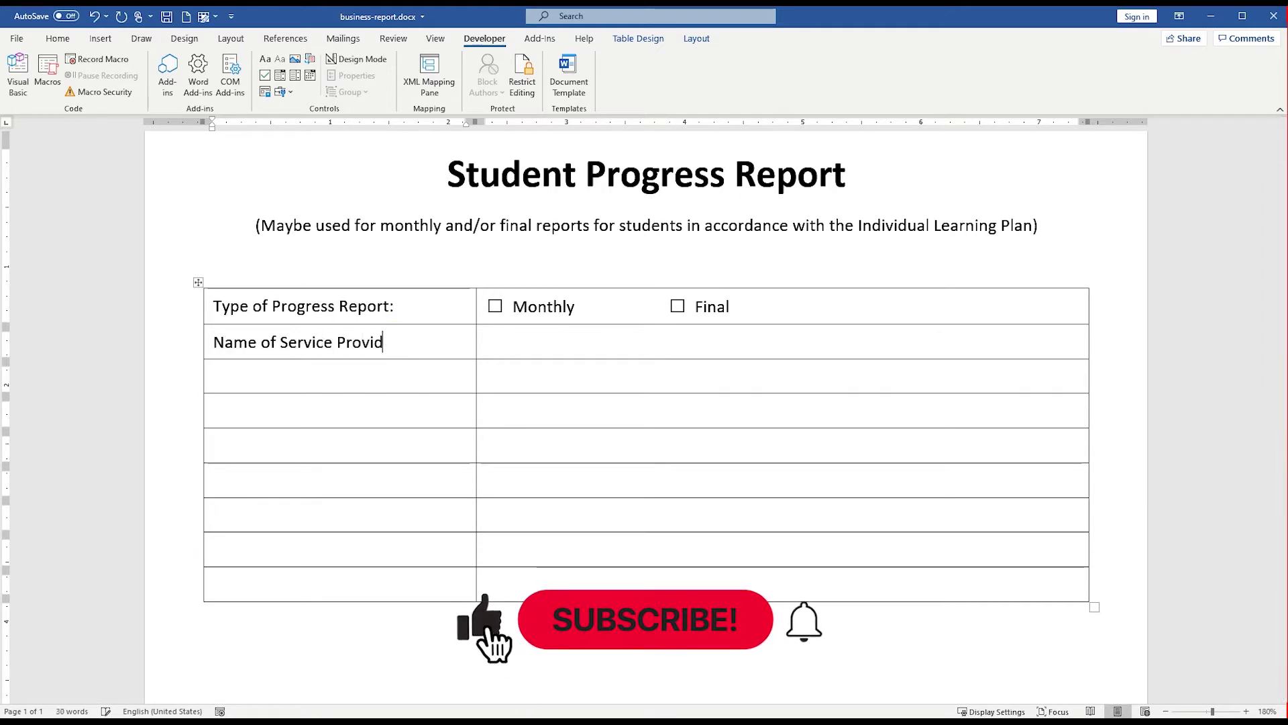
key(Down)
click(402, 342)
text(:)
key(Down)
text(Name of Student:)
click(261, 412)
text(Student Scho)
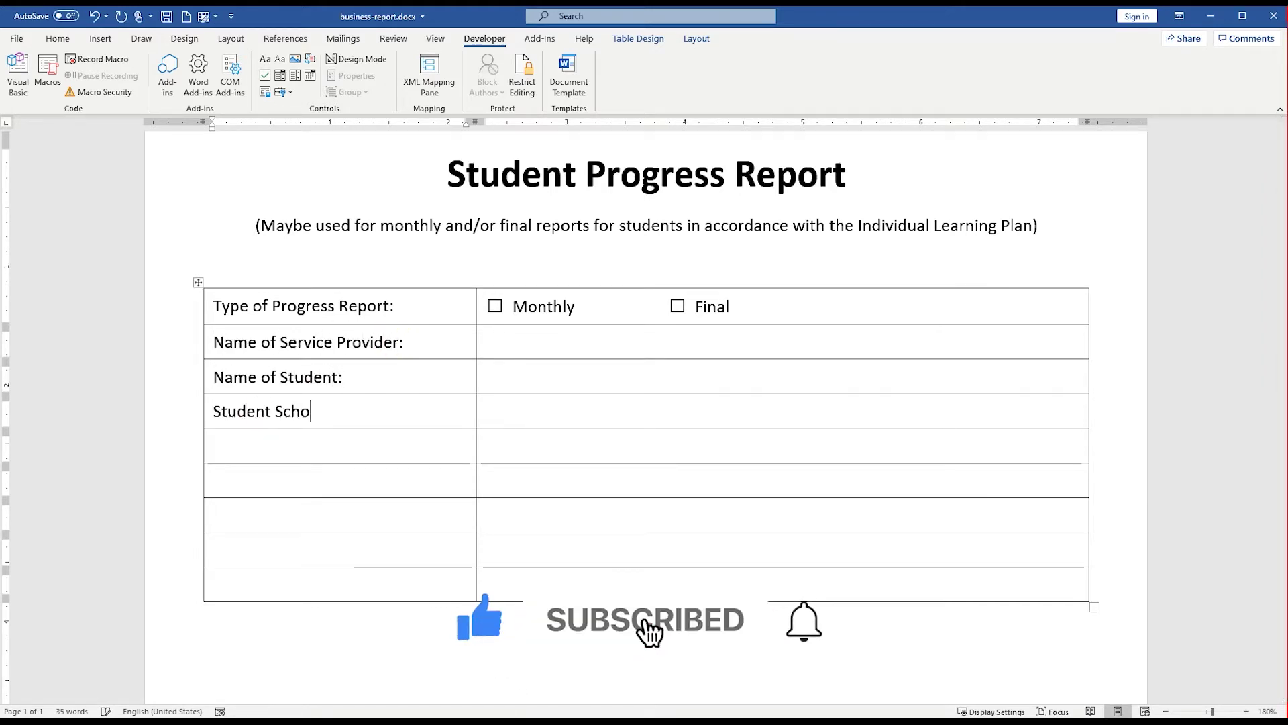
text(ol/District:)
key(Down)
text(Date of Report:)
click(299, 483)
text(A)
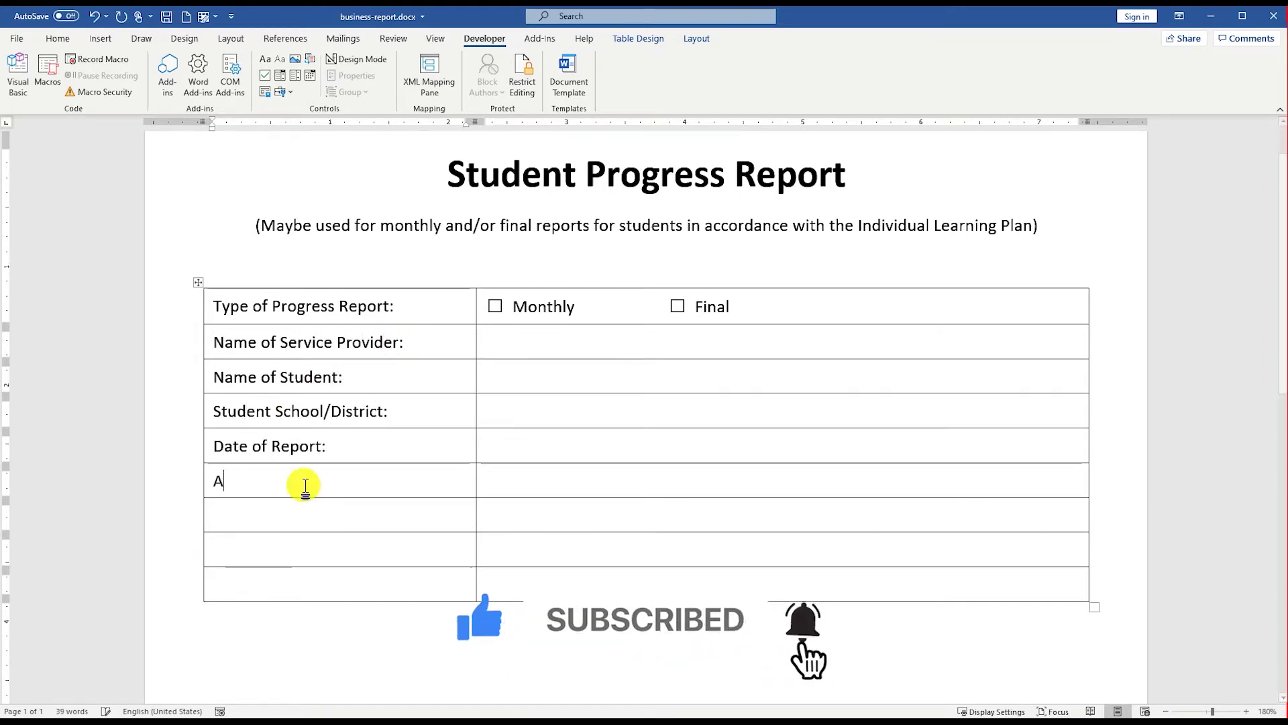
text(rea of Service Provision:)
- Add tick-box options Language Arts/Reading/Writing and Mathematics, then begin the Project Goals label
click(541, 470)
text(Language)
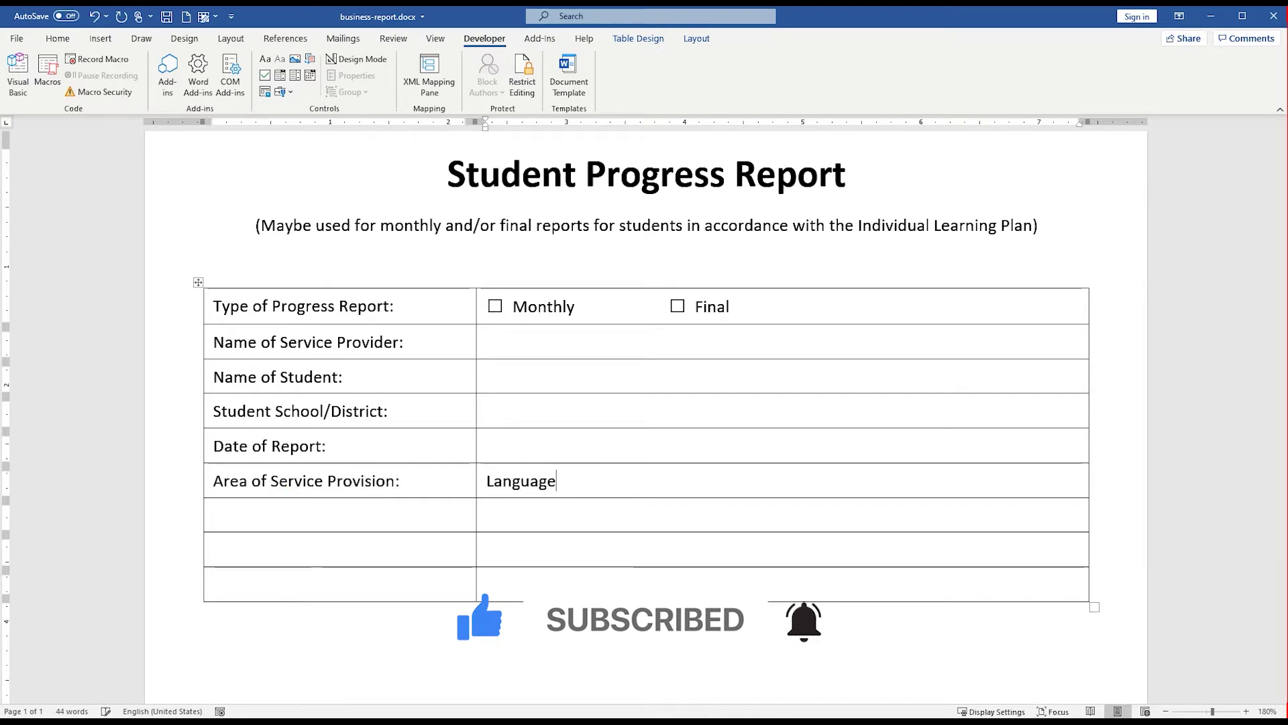
text( Arts/Reading/Writing     Mathematics)
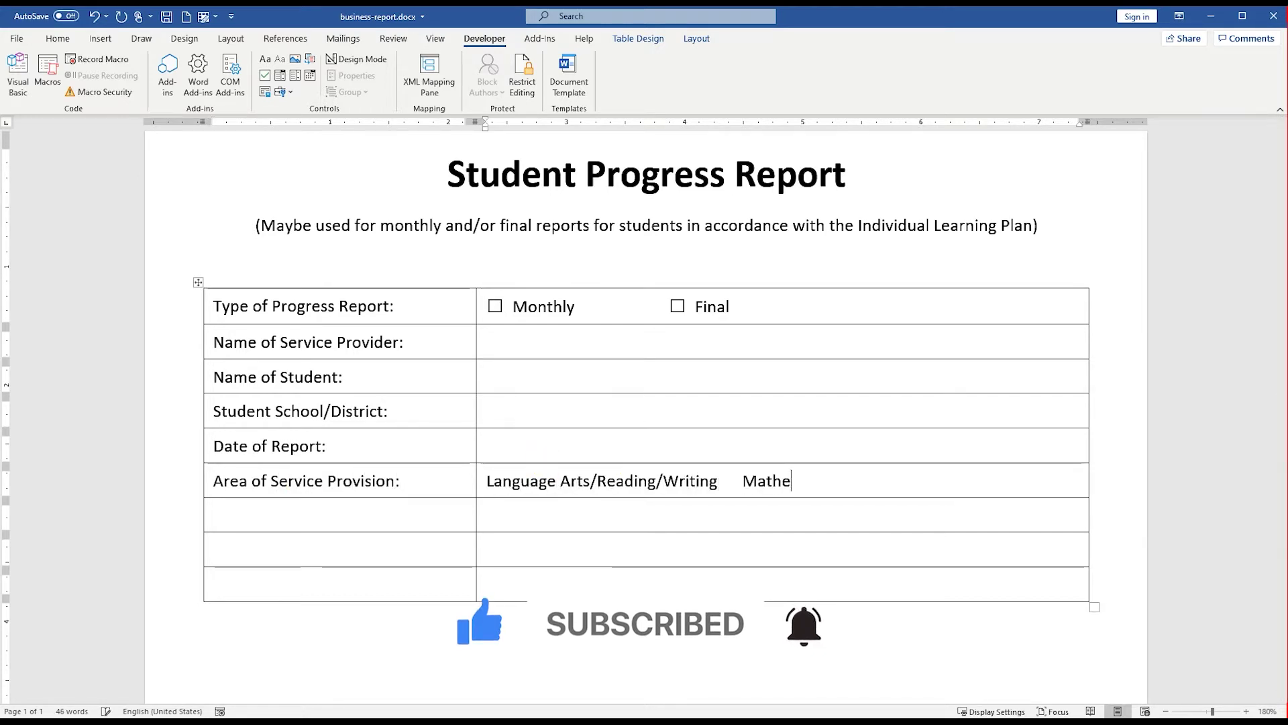
click(488, 480)
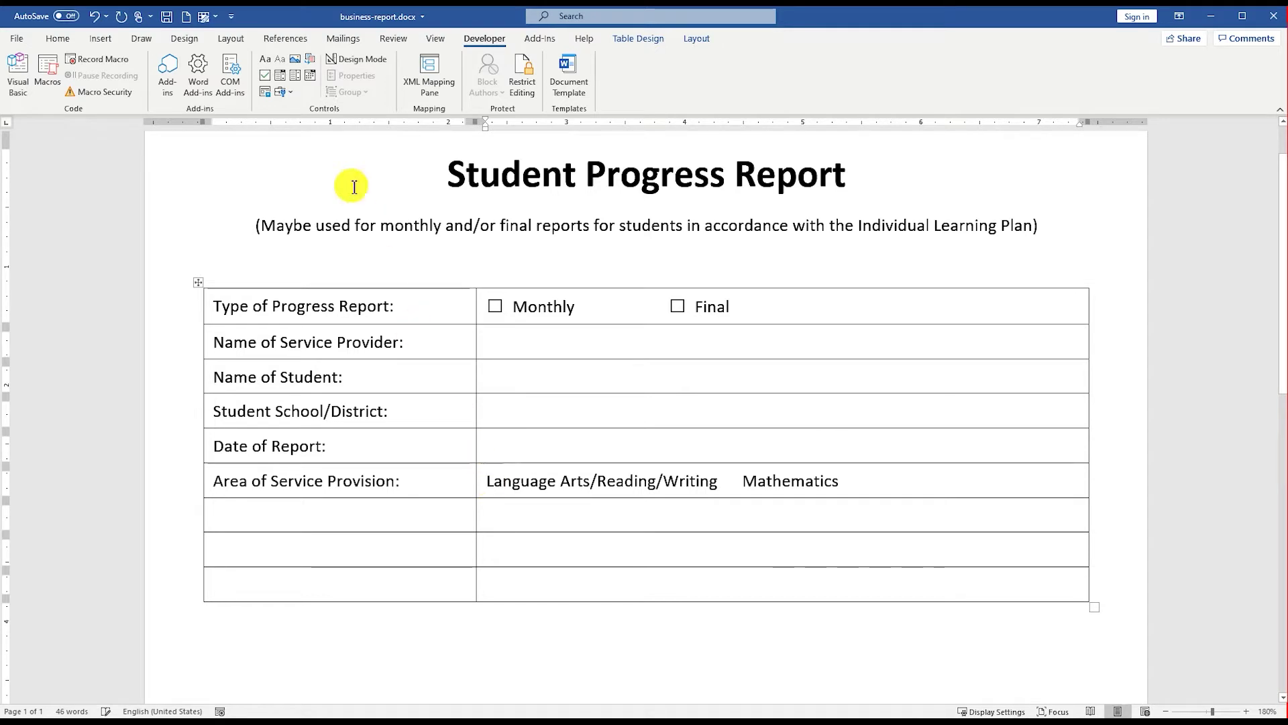
click(267, 76)
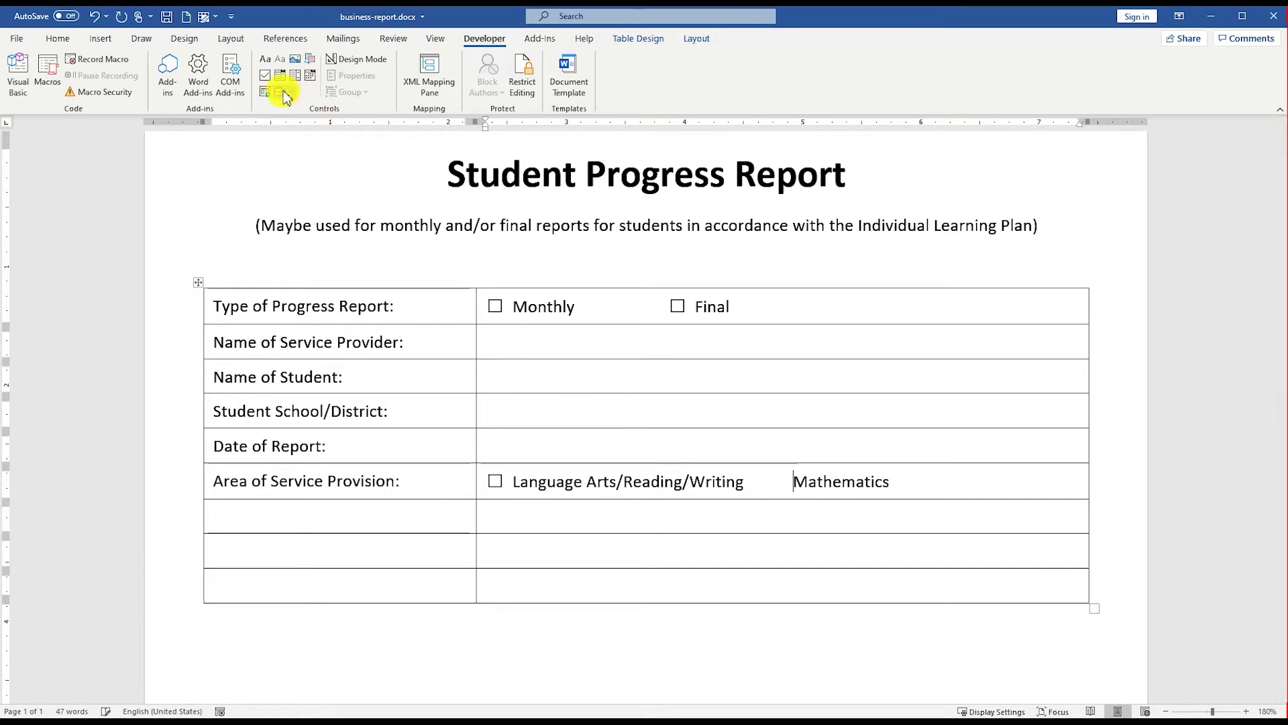
click(267, 76)
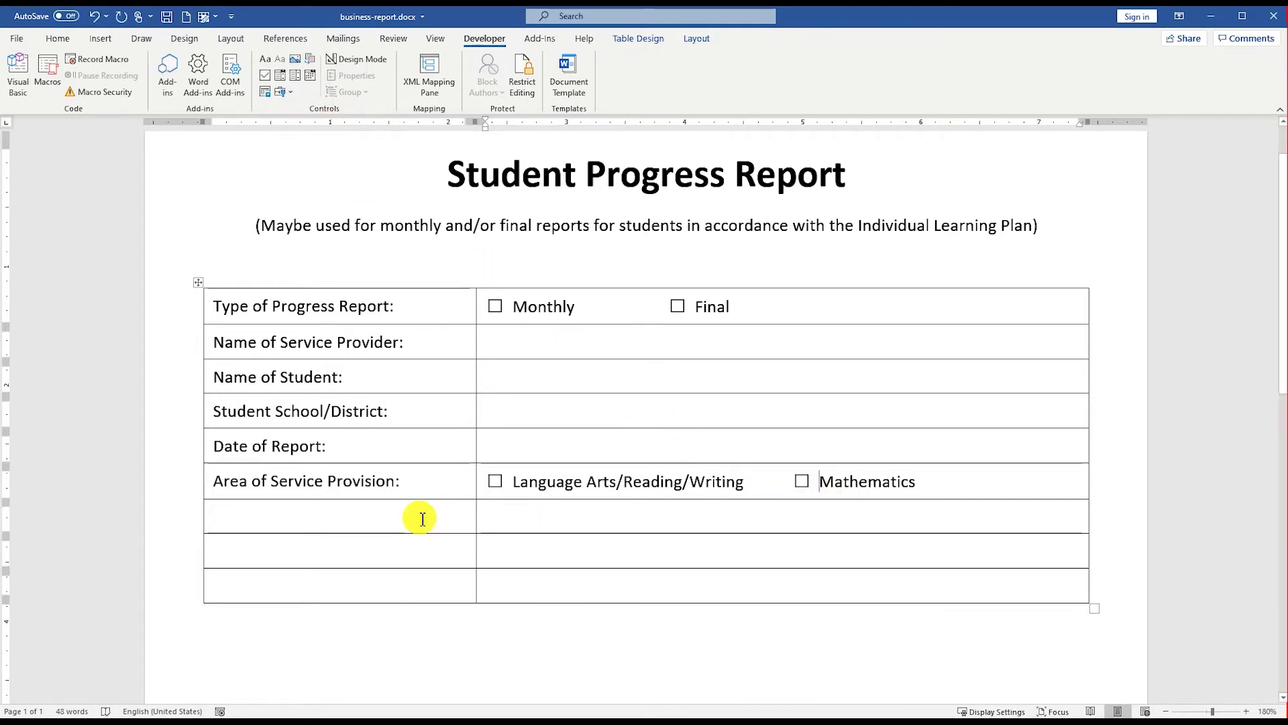
text(Project Goals for Service Area(s)
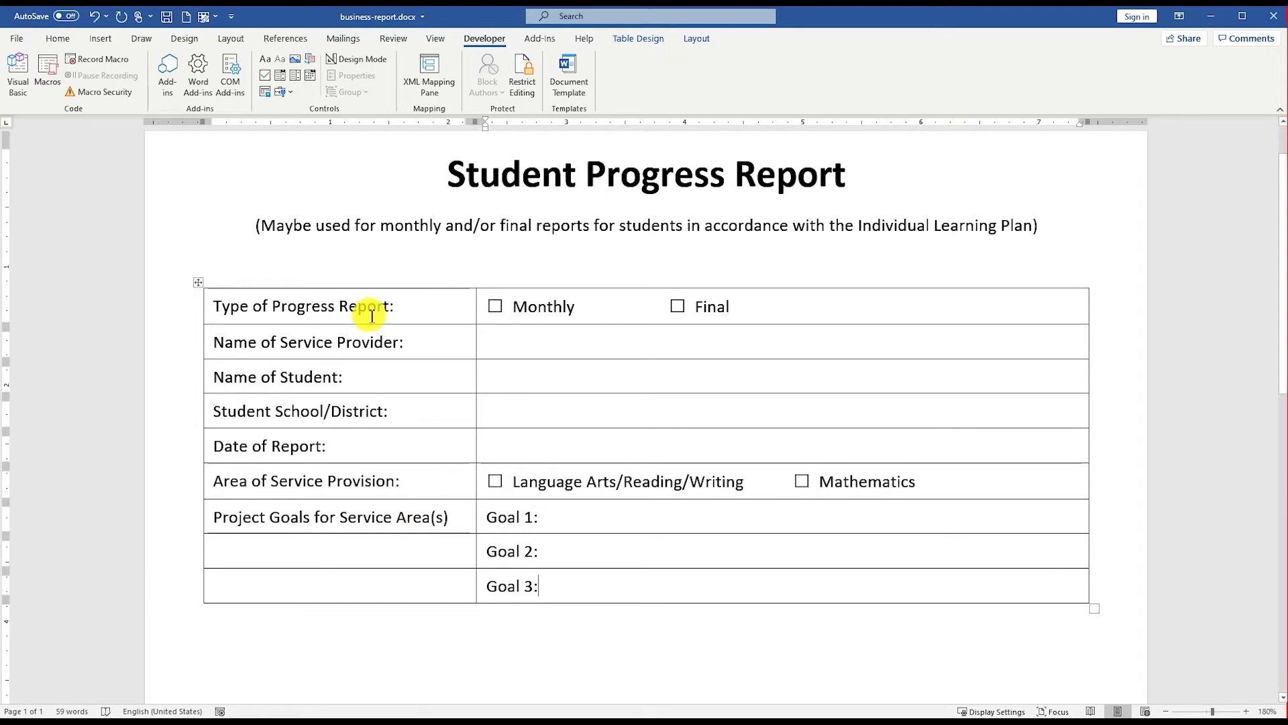
- Shade the left label column of the table black
drag(400, 308, 382, 592)
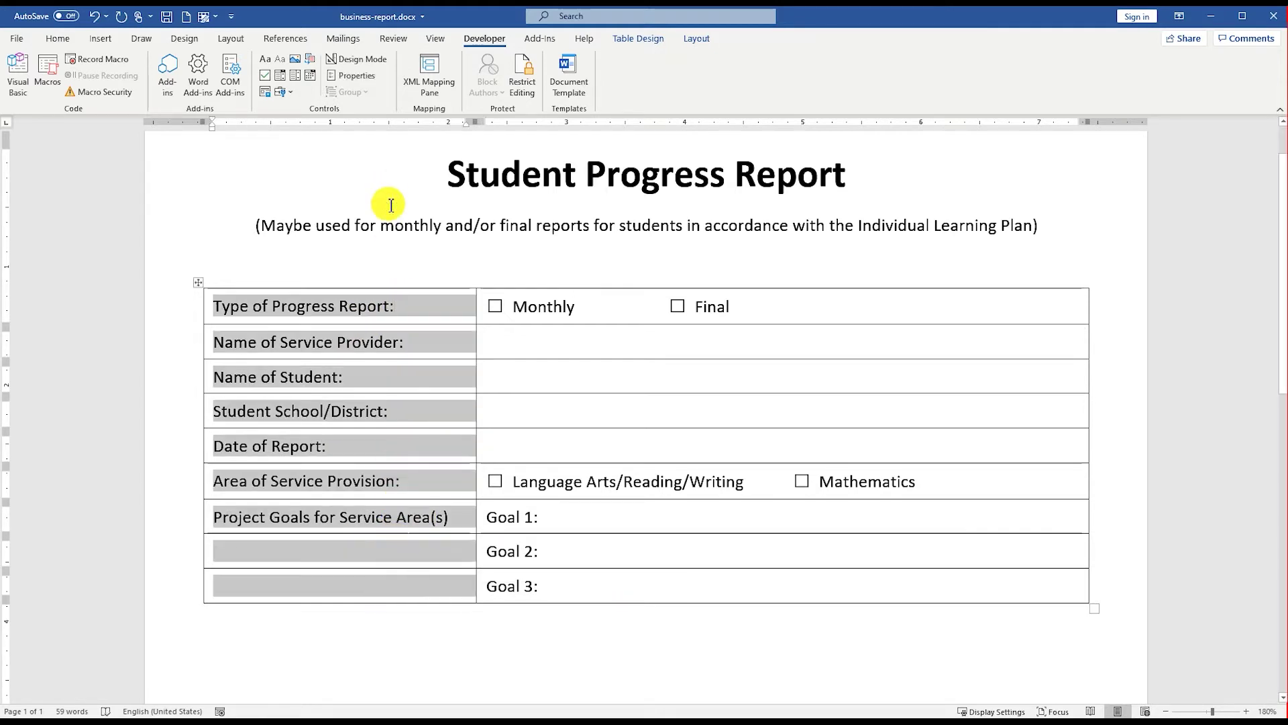
click(64, 38)
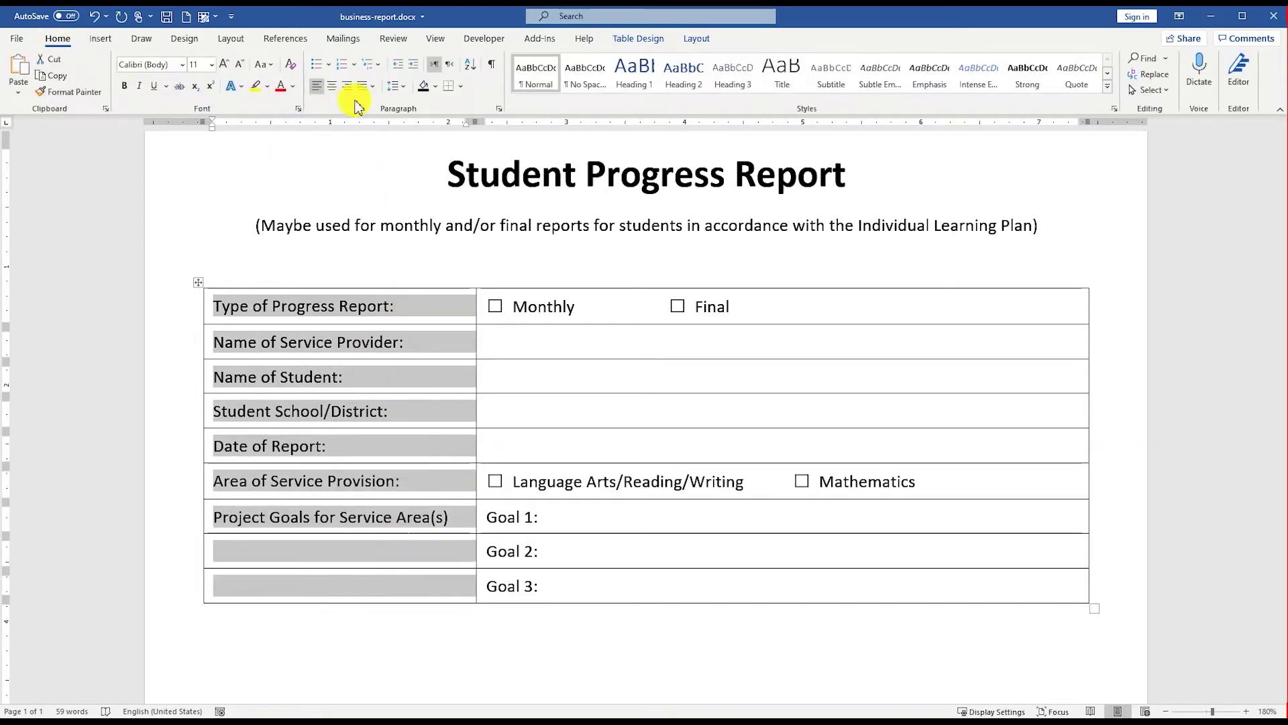
click(435, 86)
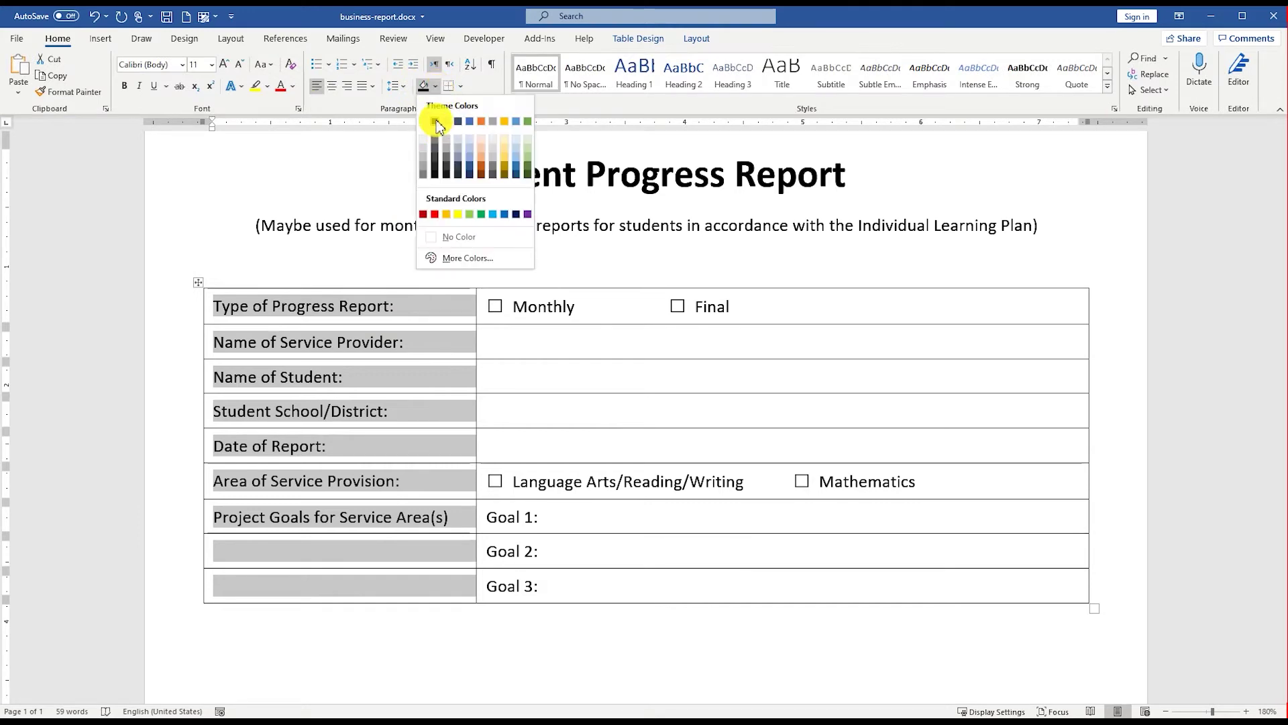
click(435, 122)
- Give the black label column light-coloured inside horizontal borders via Borders and Shading
click(461, 86)
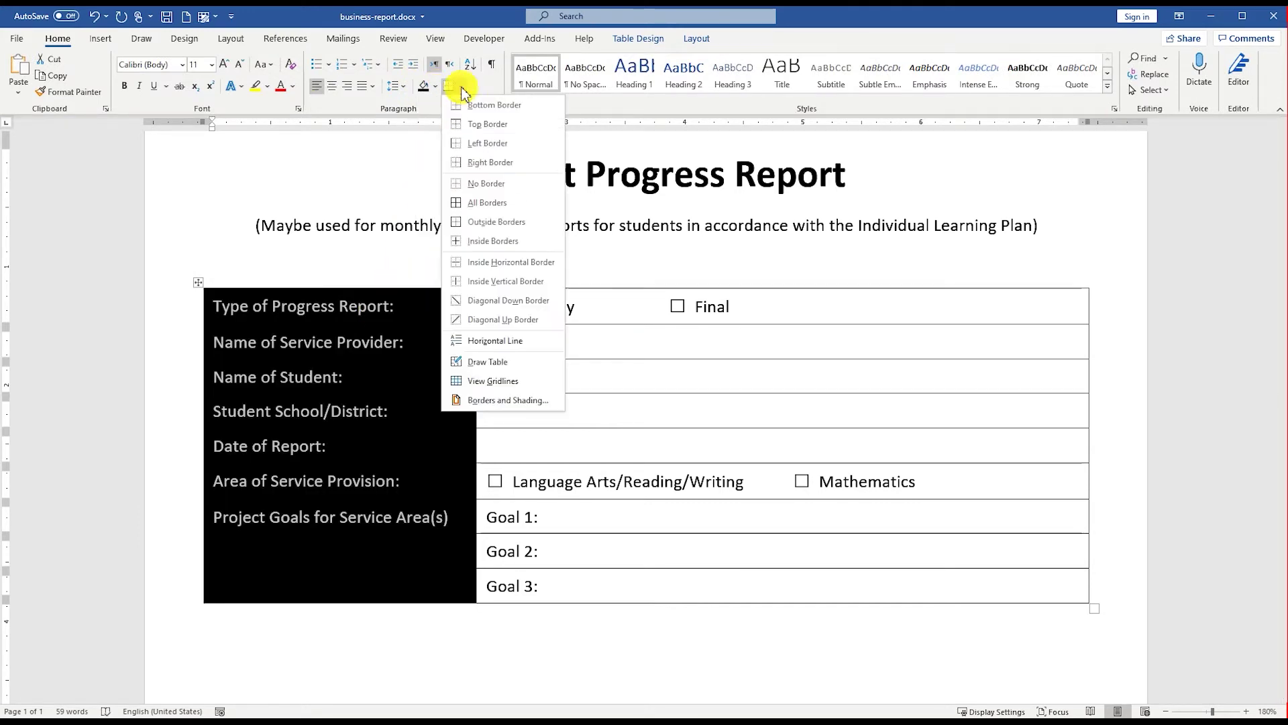
click(477, 401)
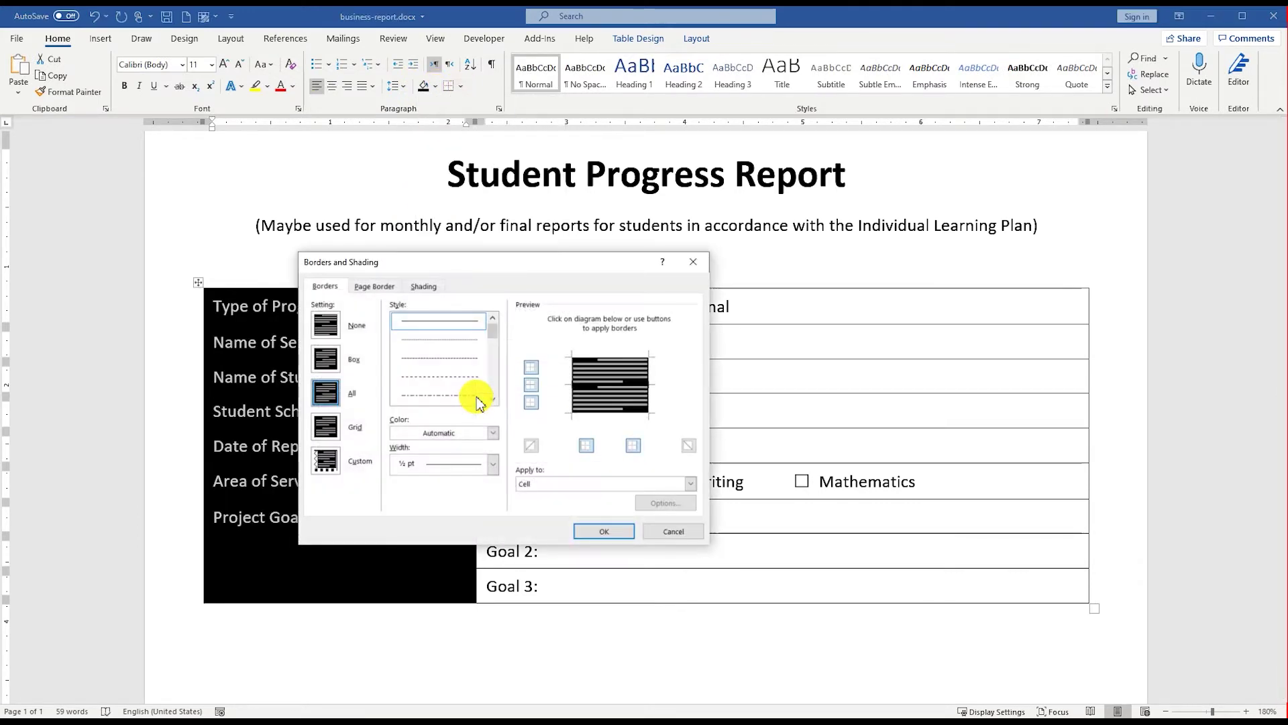
click(537, 386)
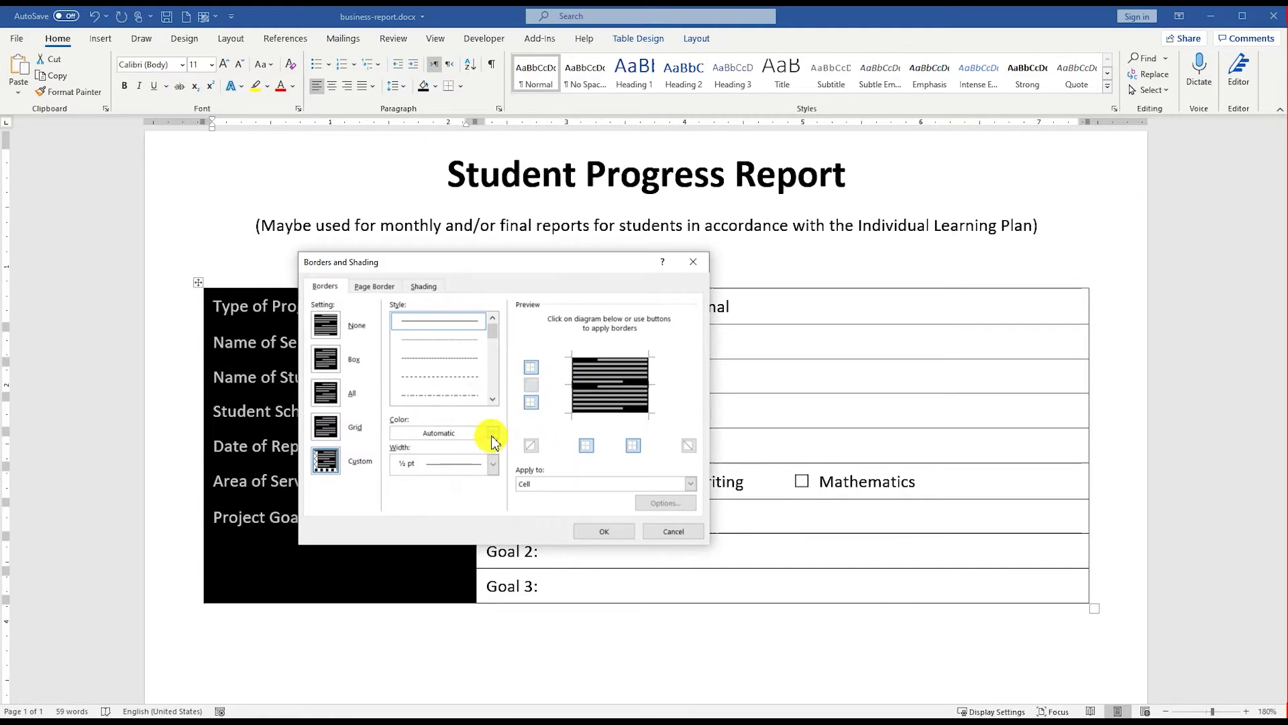
click(493, 434)
click(407, 508)
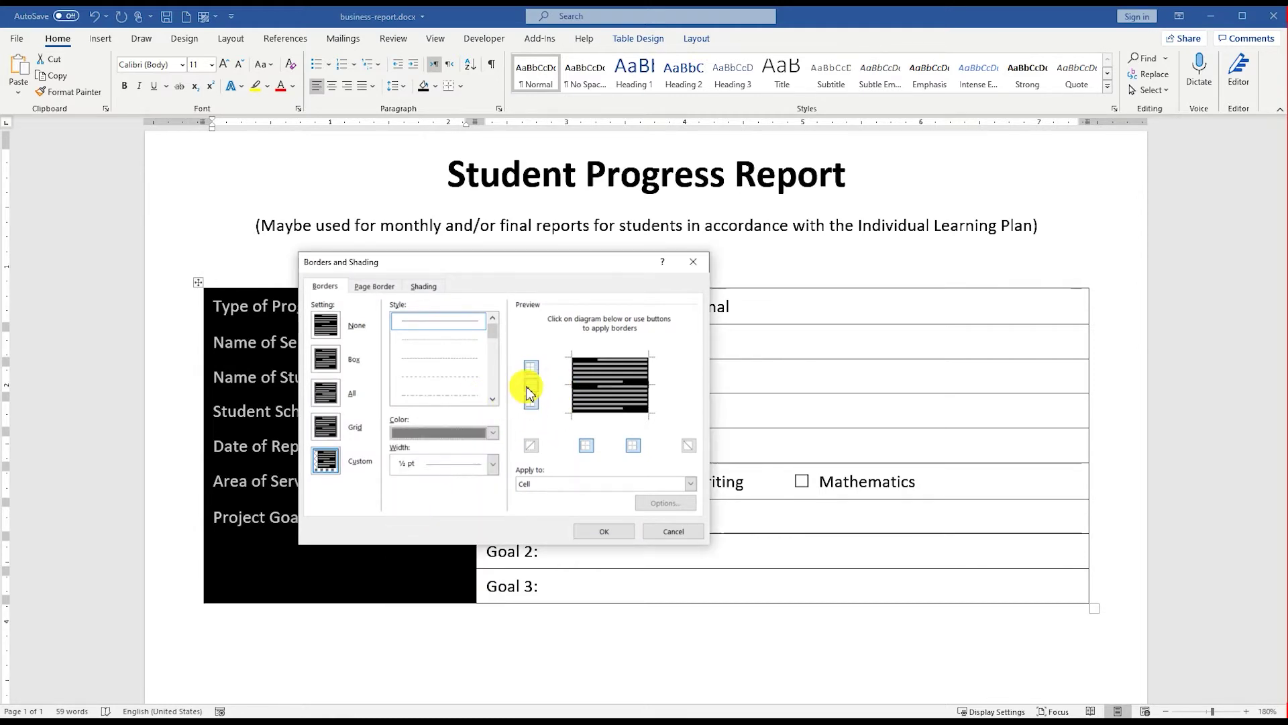
click(529, 384)
click(604, 531)
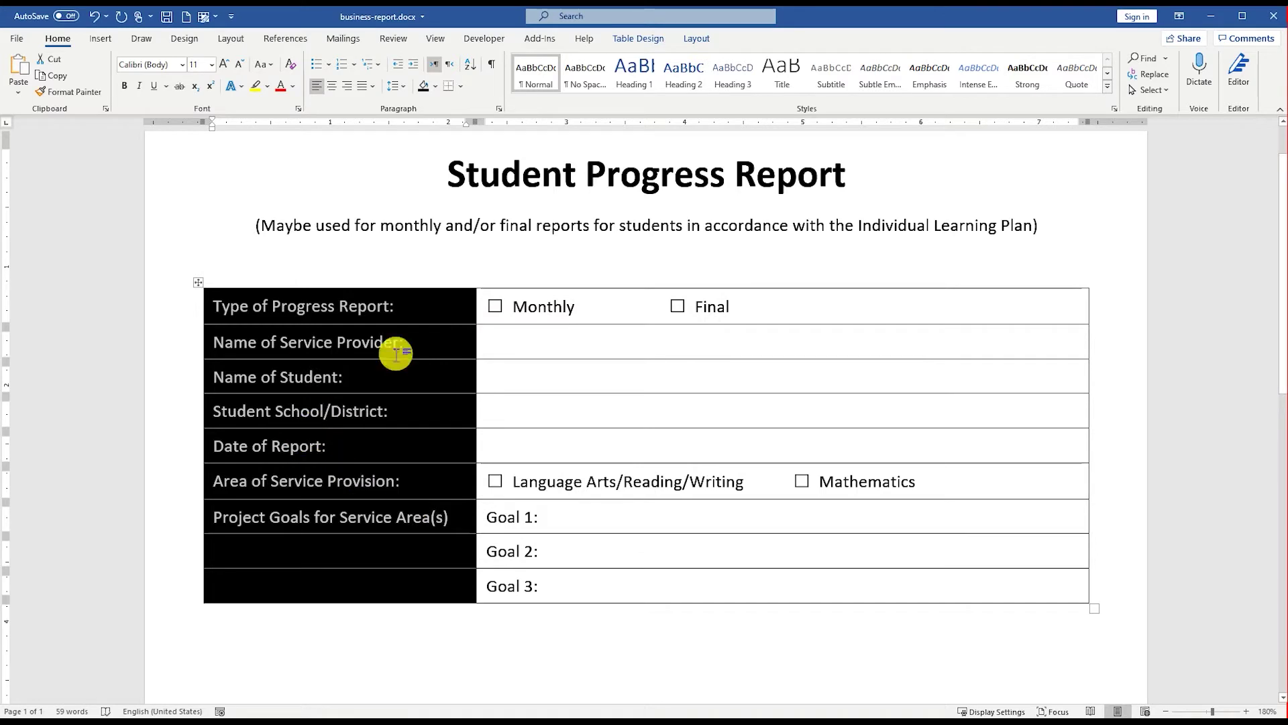
click(506, 341)
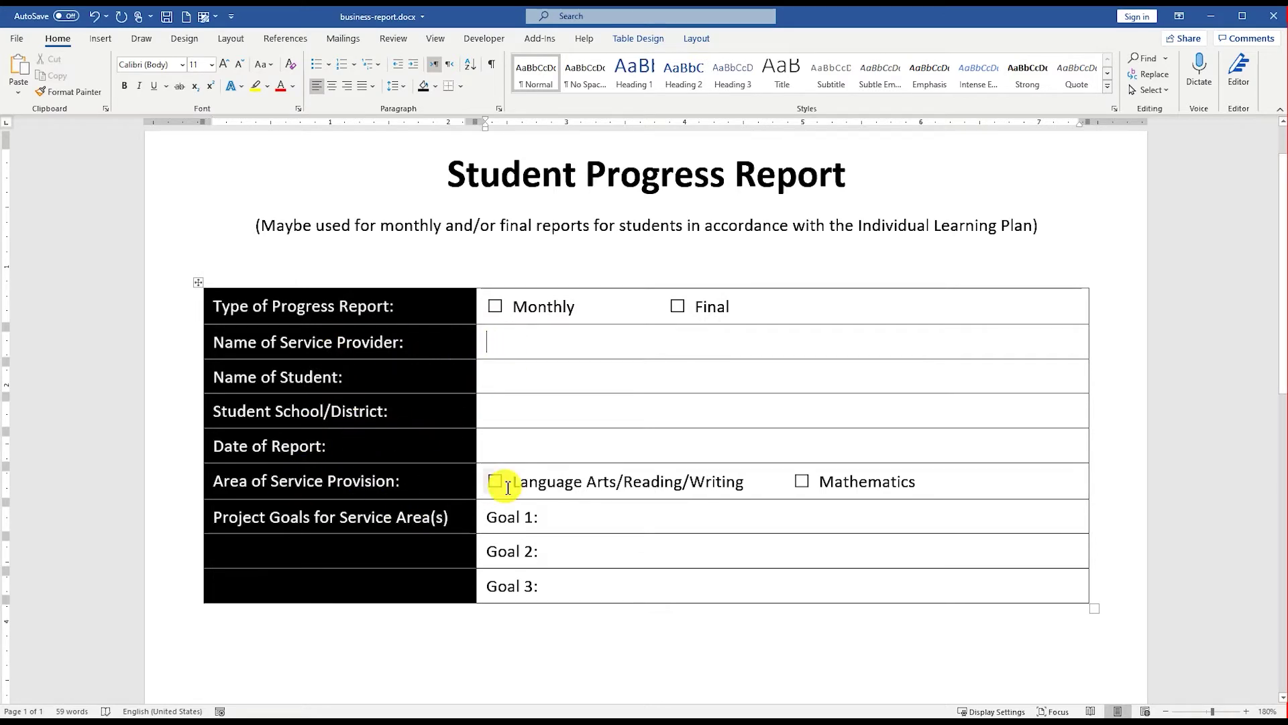
- Type 'Measurable Short-term Objectives' below the table, correcting the spelling of Measurable
scroll(511, 443, down, 3)
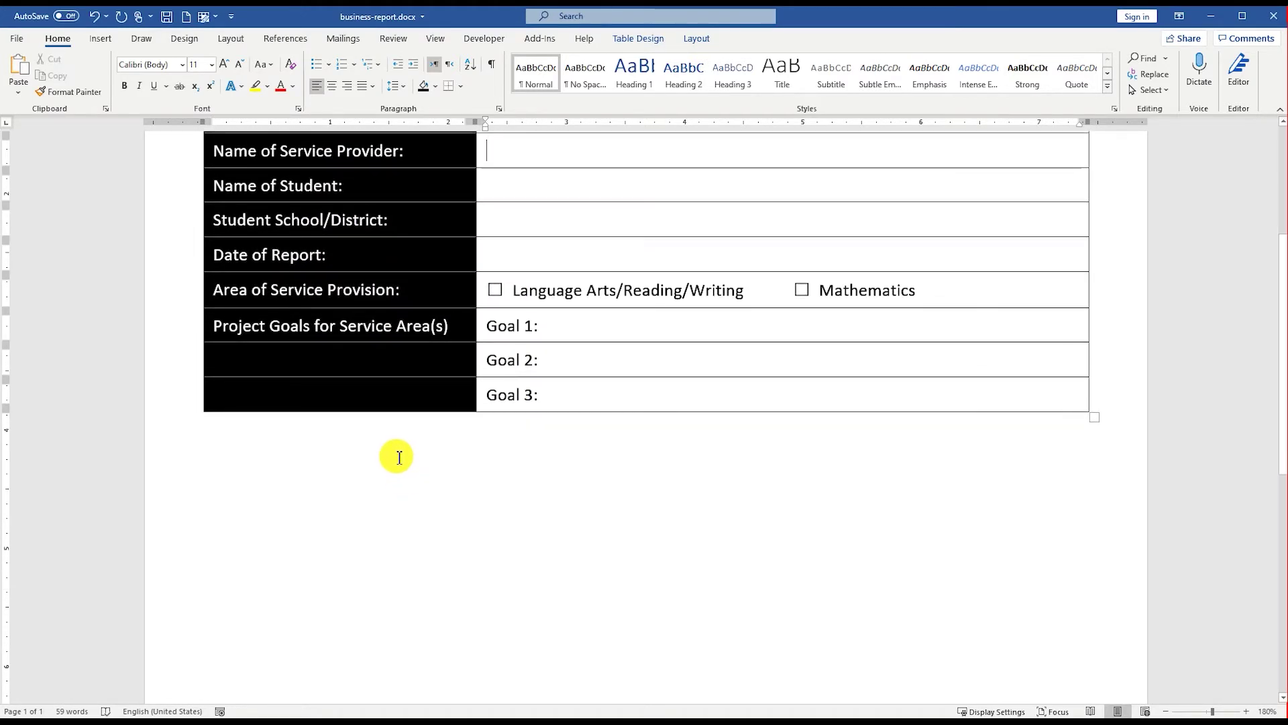
click(399, 457)
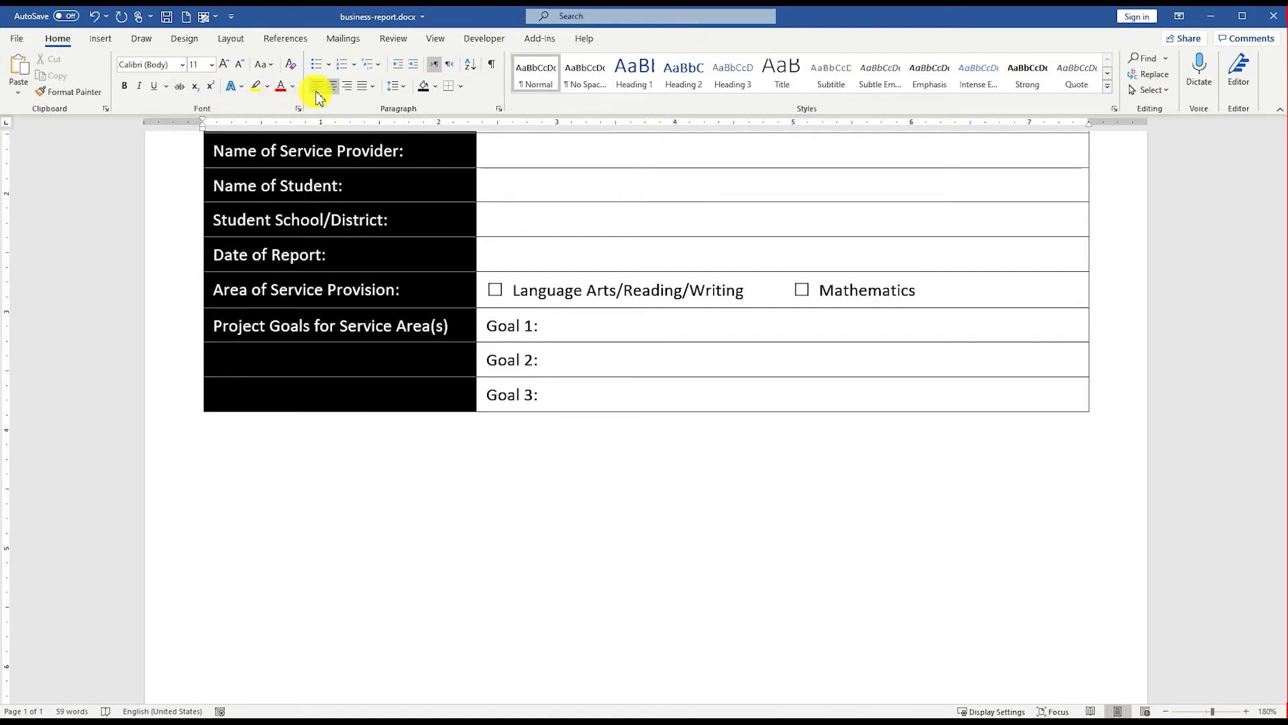
click(317, 87)
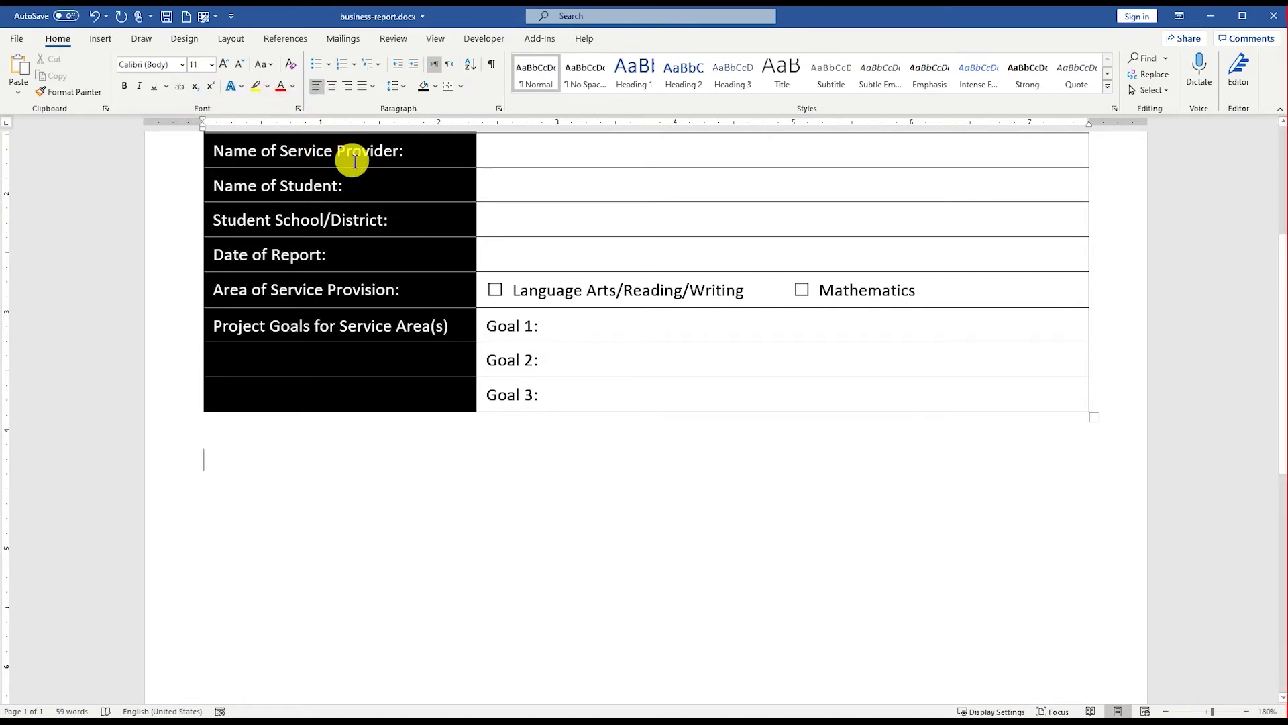
text(easure)
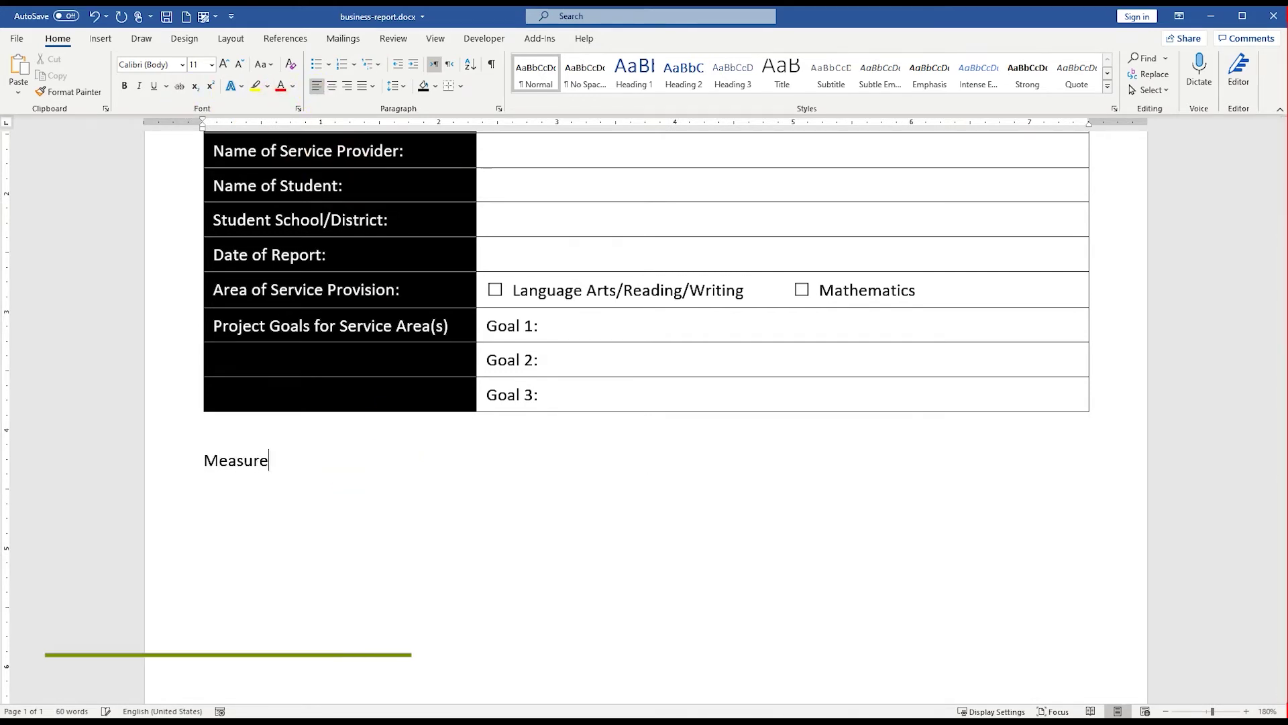
text(able Short-term Objectives)
right_click(273, 459)
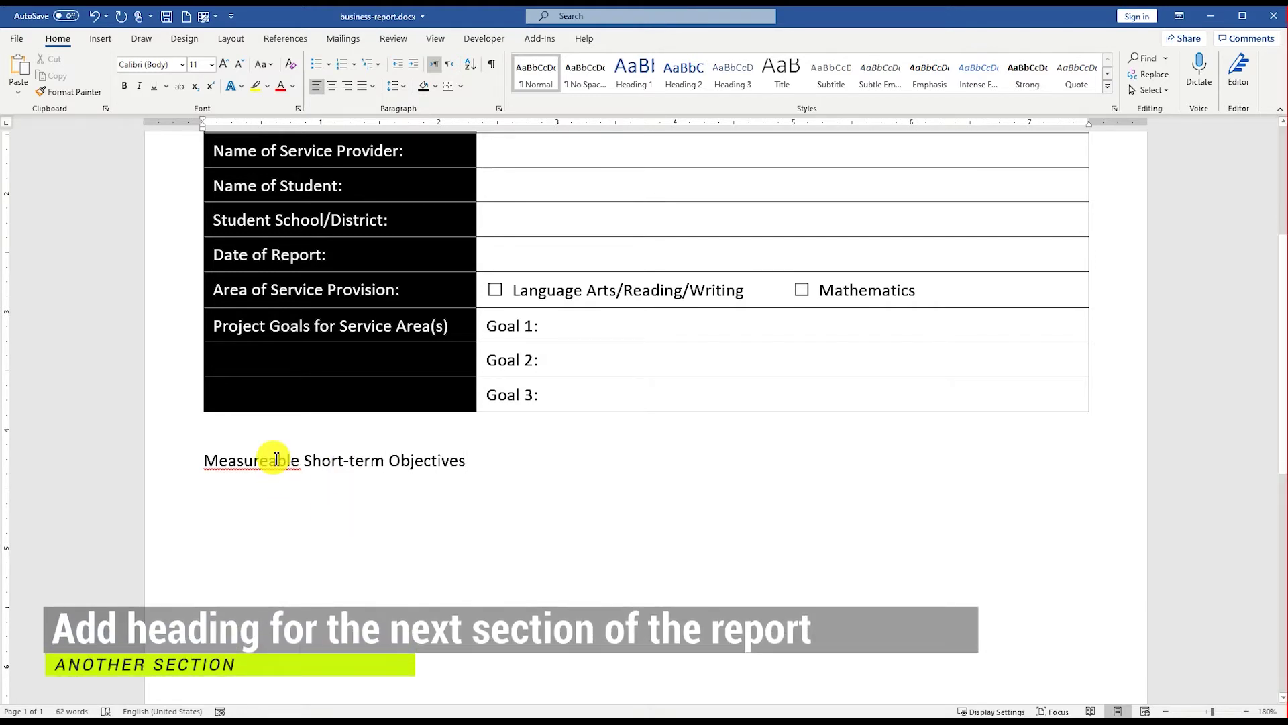
click(340, 483)
- Centre the heading and make it bold at 28 pt
click(331, 86)
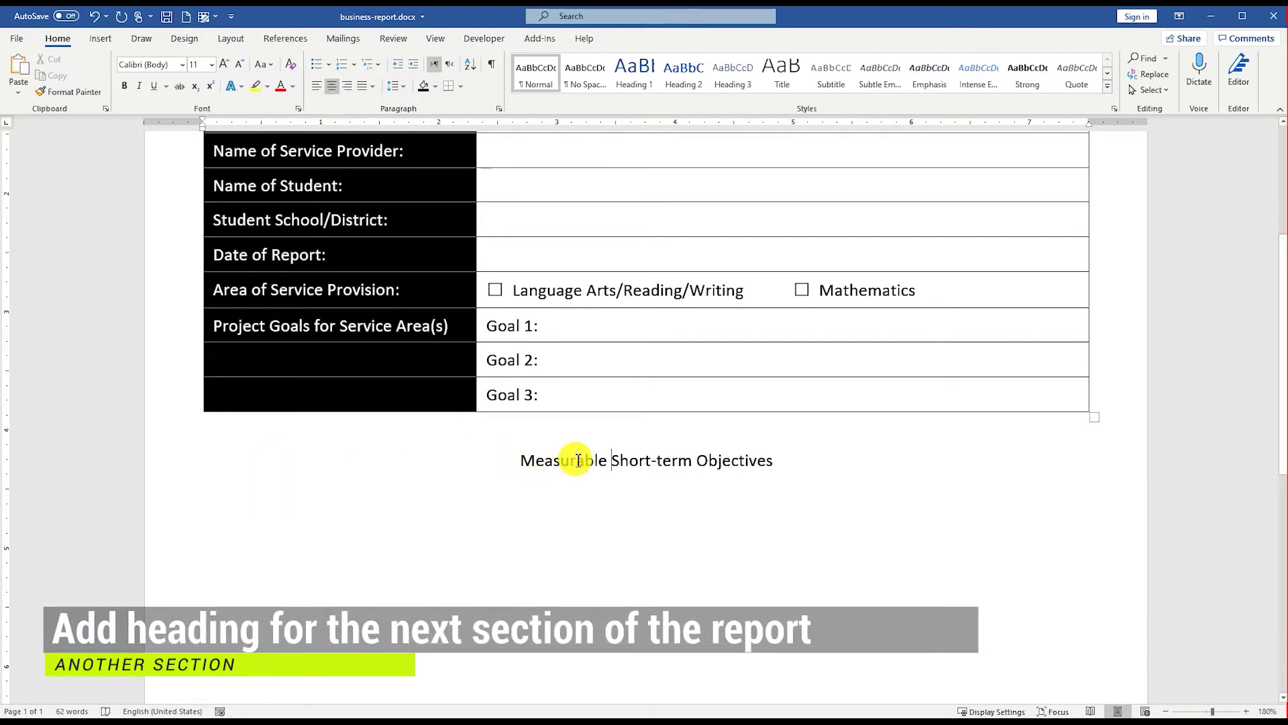
triple_click(575, 460)
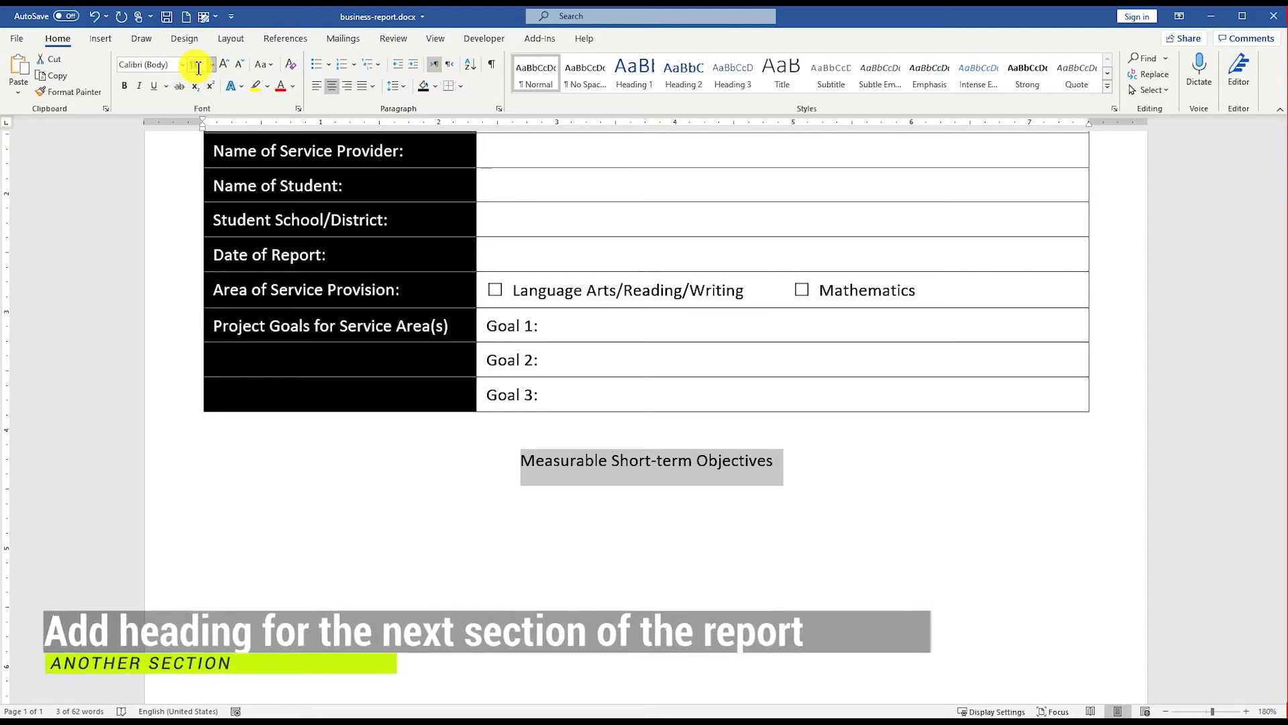
click(199, 68)
text(28)
key(Return)
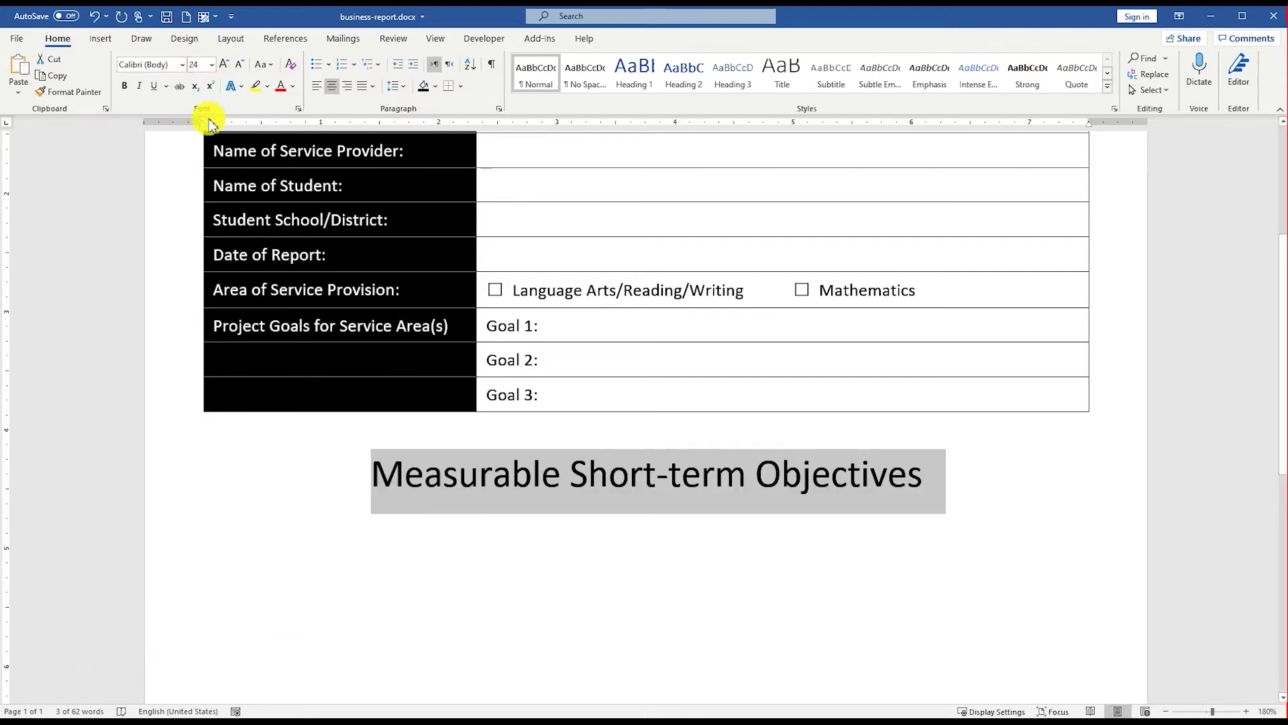
click(127, 86)
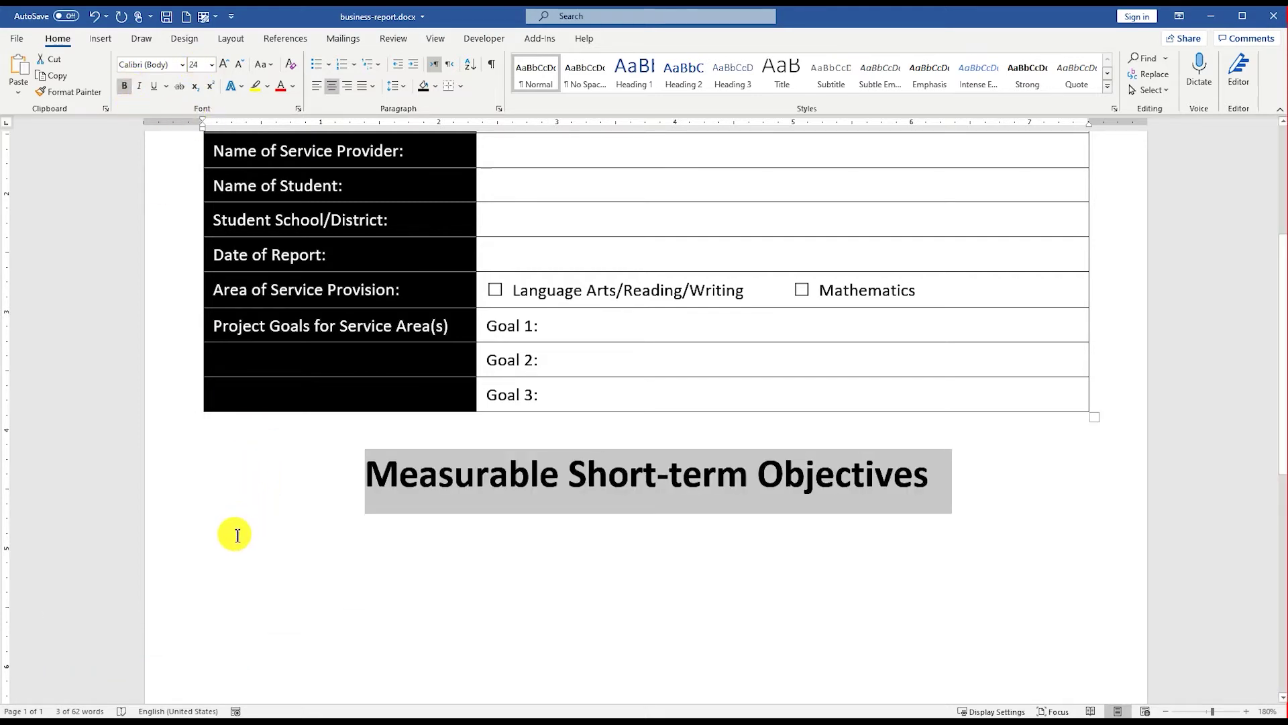
click(237, 535)
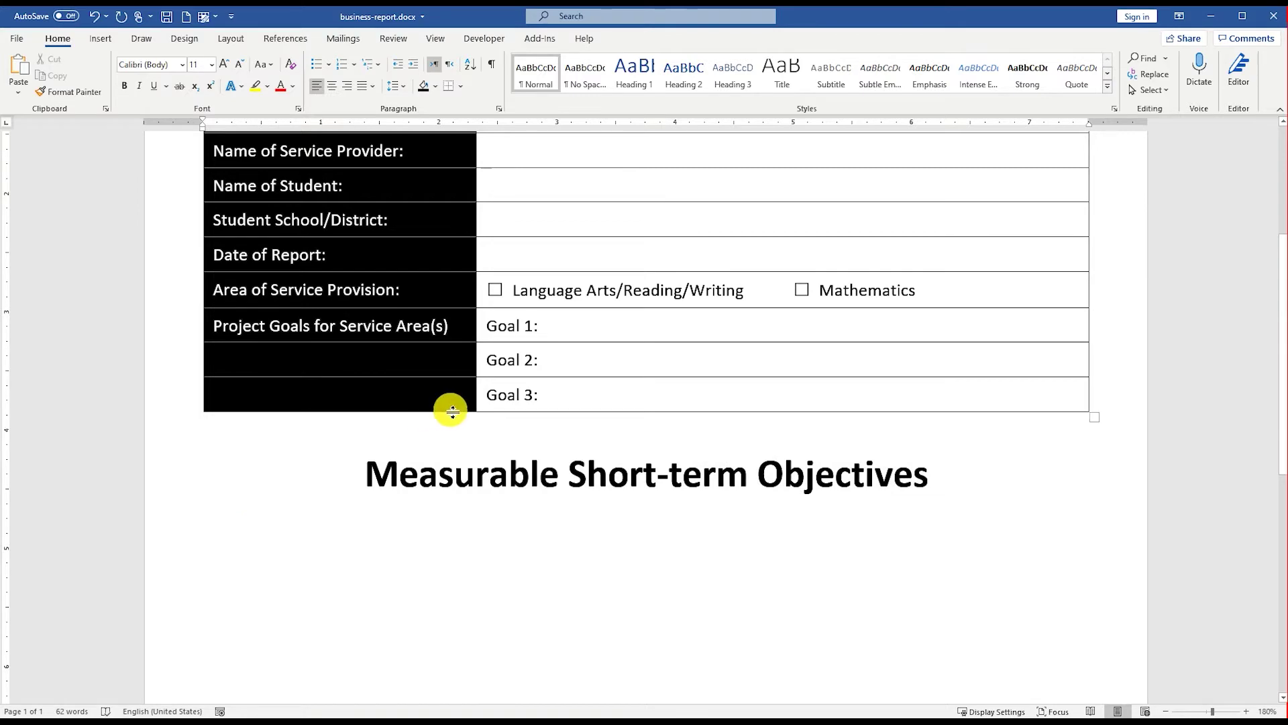
ctrl+scroll(456, 410, down, 5)
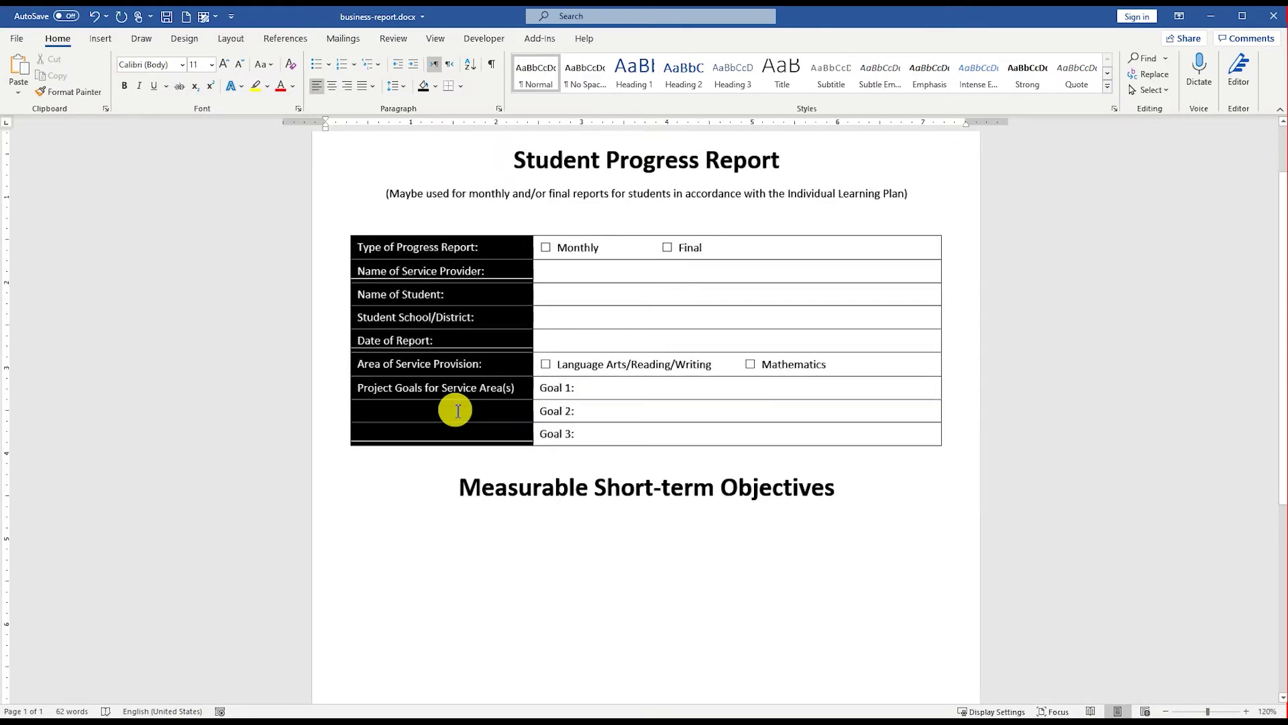
- Insert a seven-column table directly under the Measurable Short-term Objectives heading
click(101, 38)
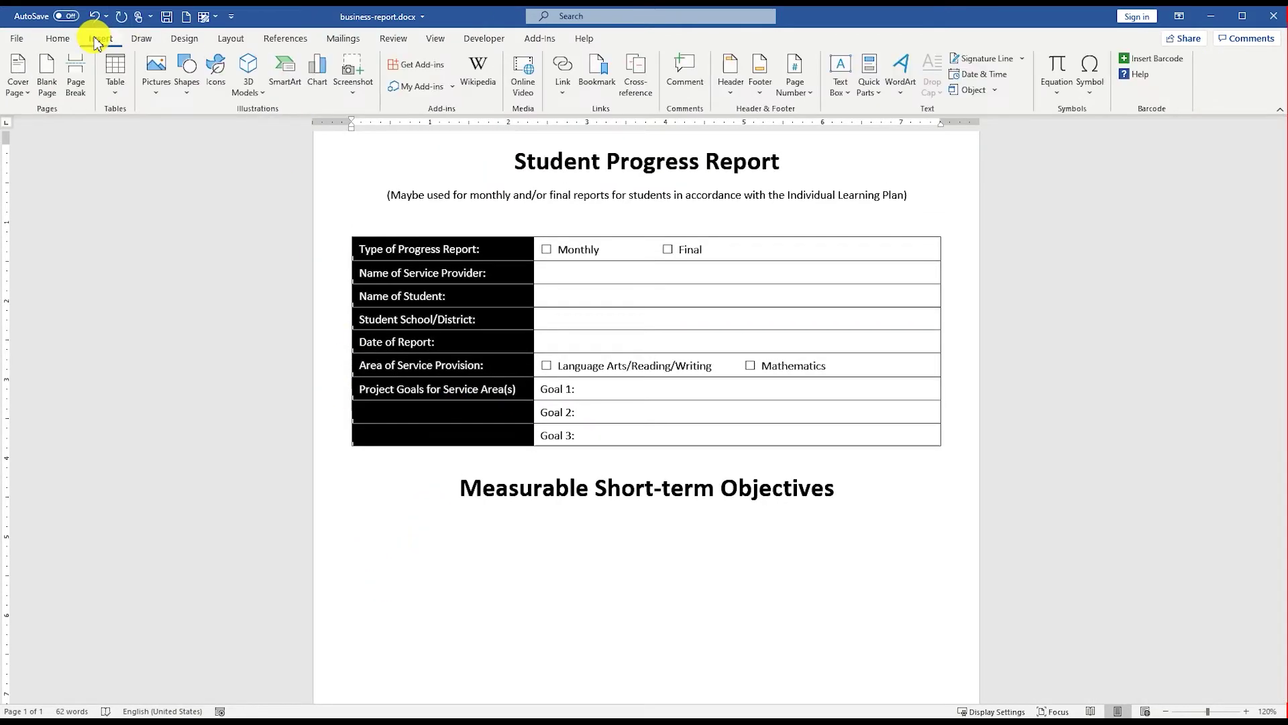
click(115, 67)
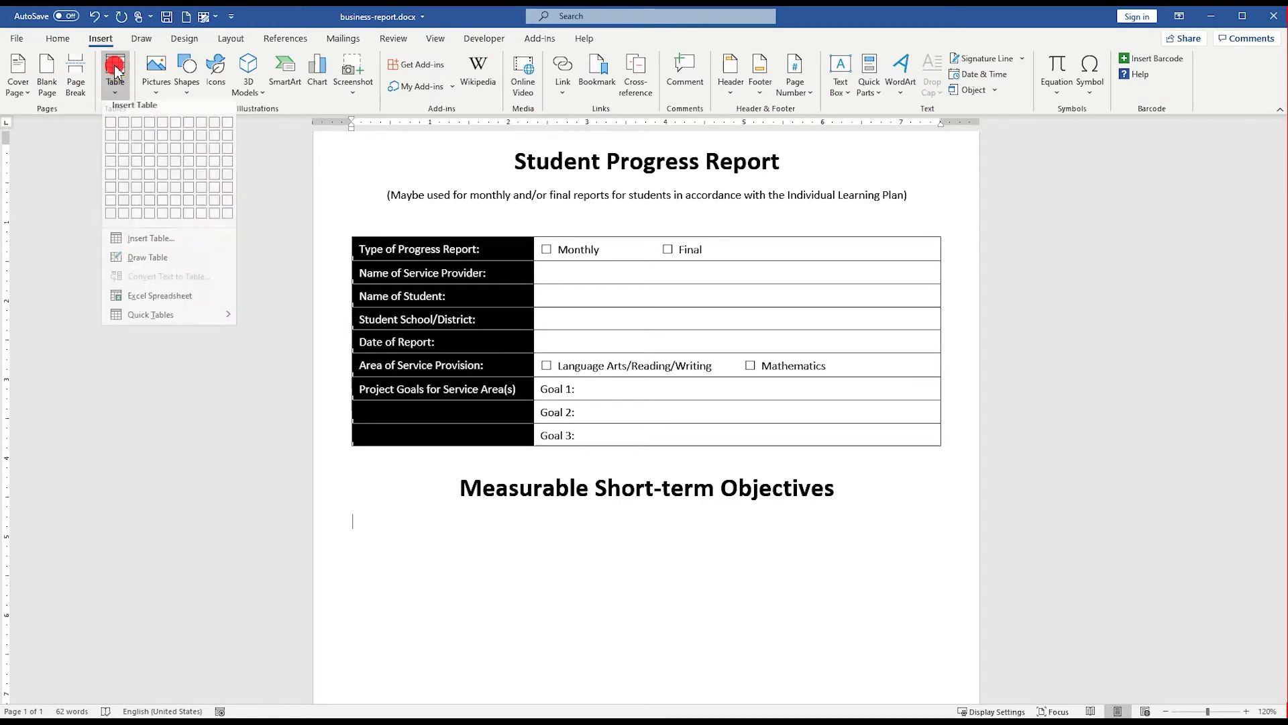
click(189, 199)
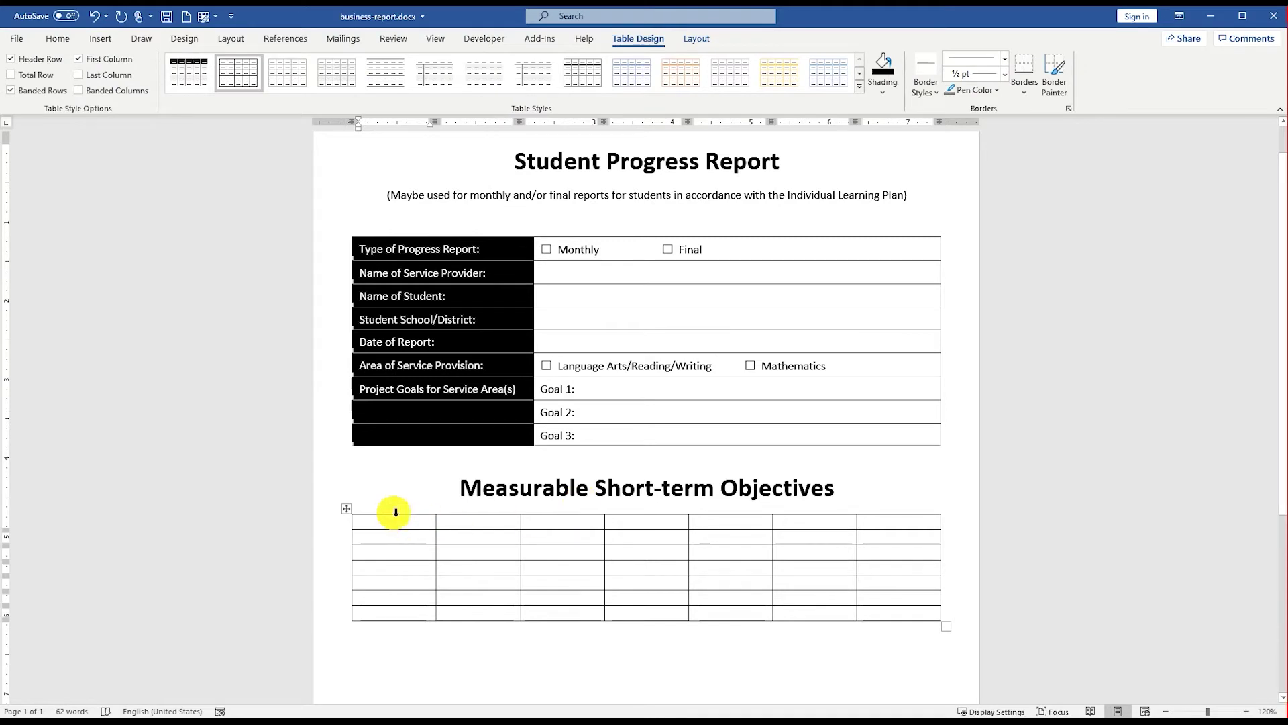
mouse_move(365, 524)
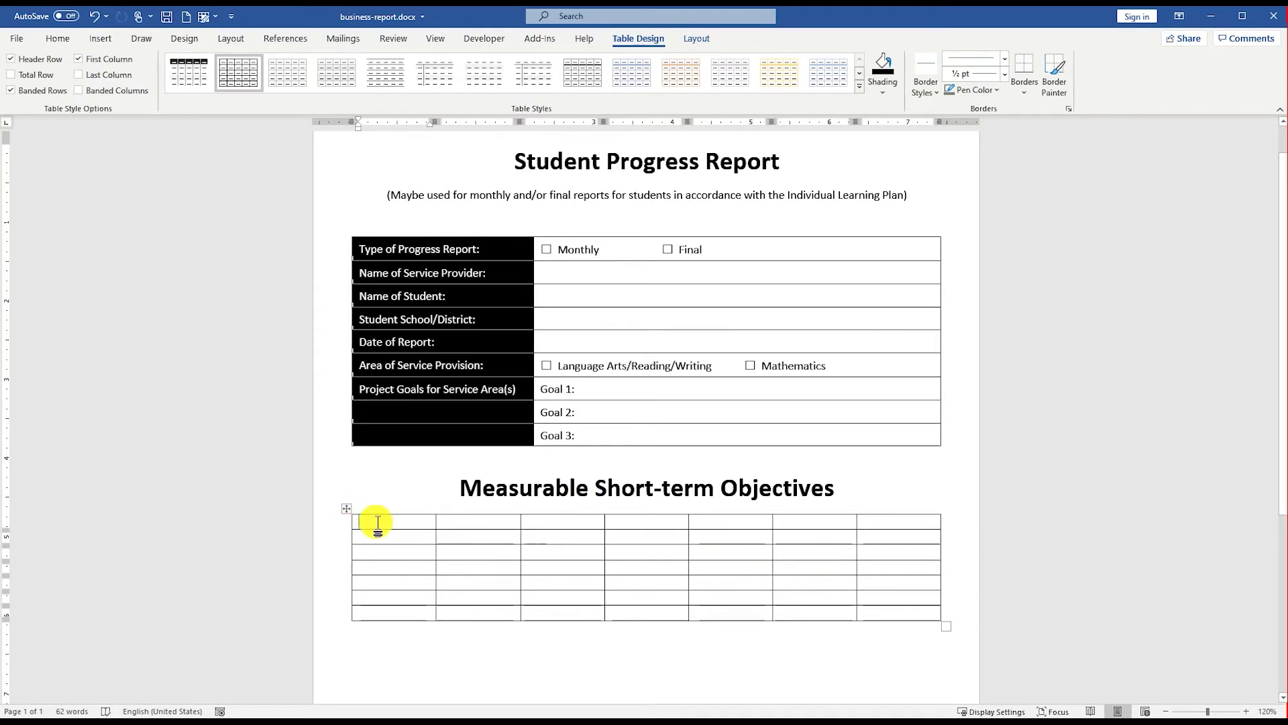
right_click(345, 513)
- Give the 7-column objectives table its own cell margins with a 0.05" top margin
click(386, 477)
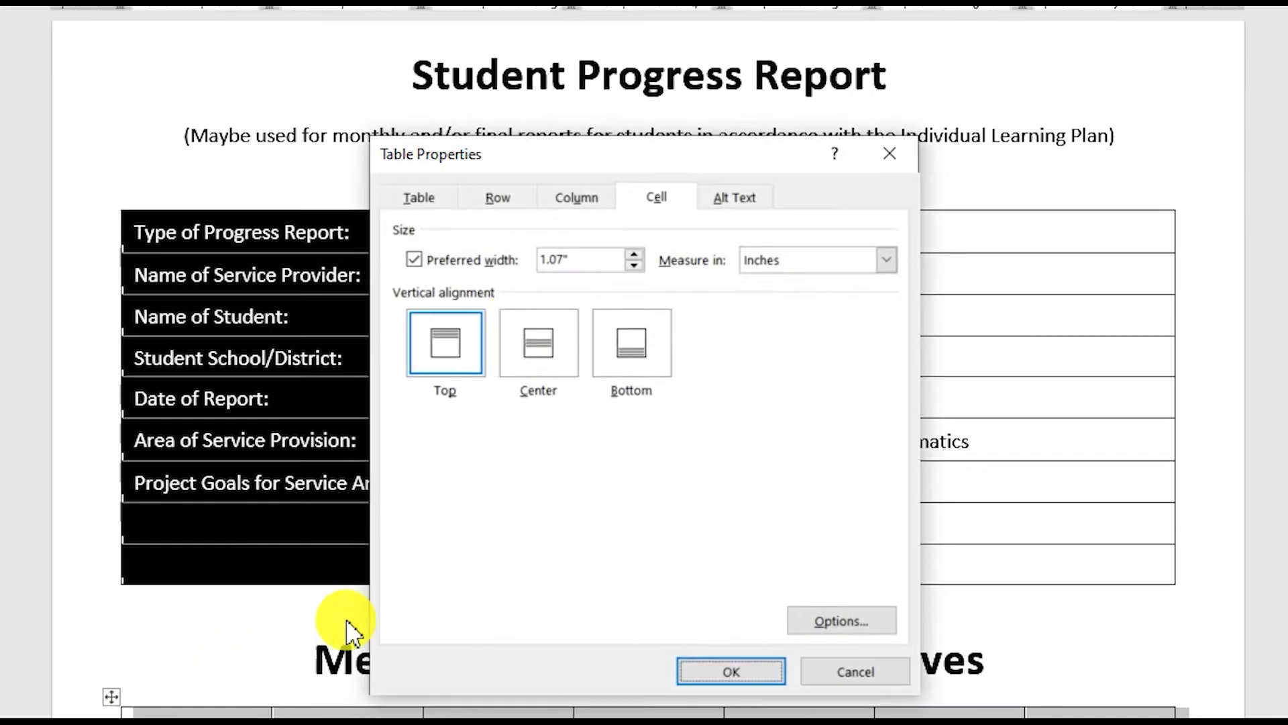
click(840, 622)
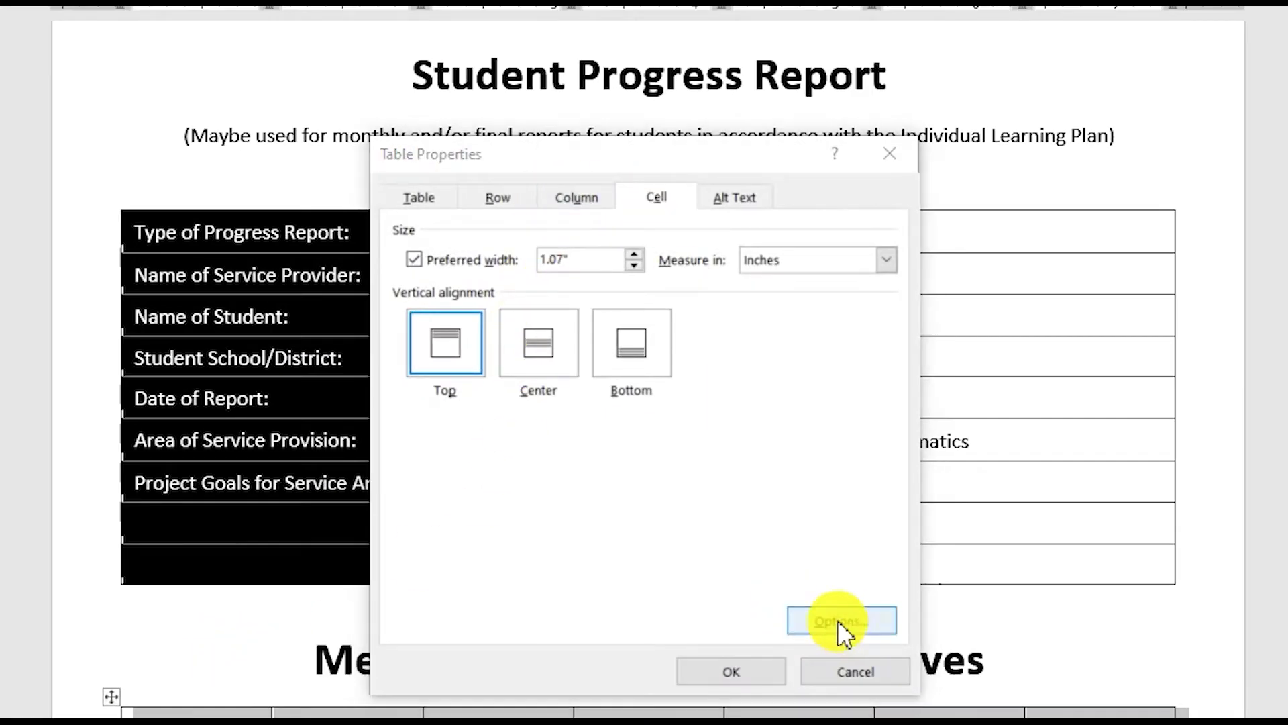
click(337, 124)
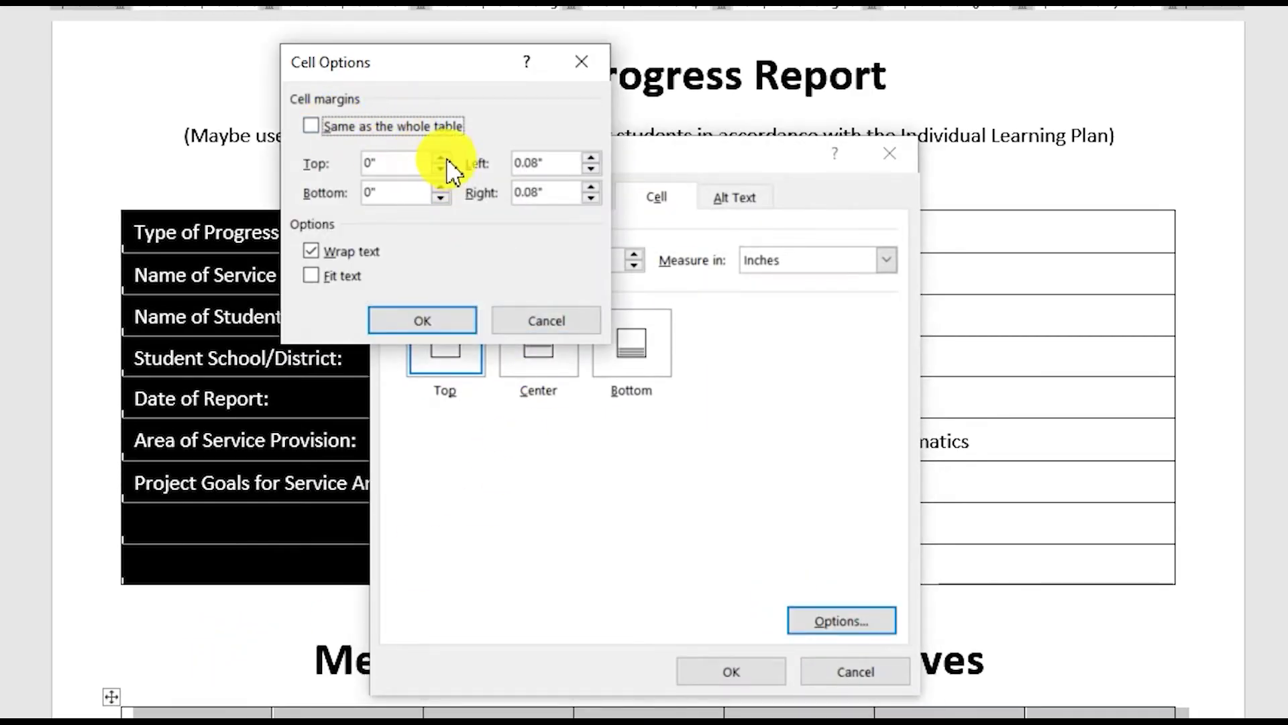
click(440, 159)
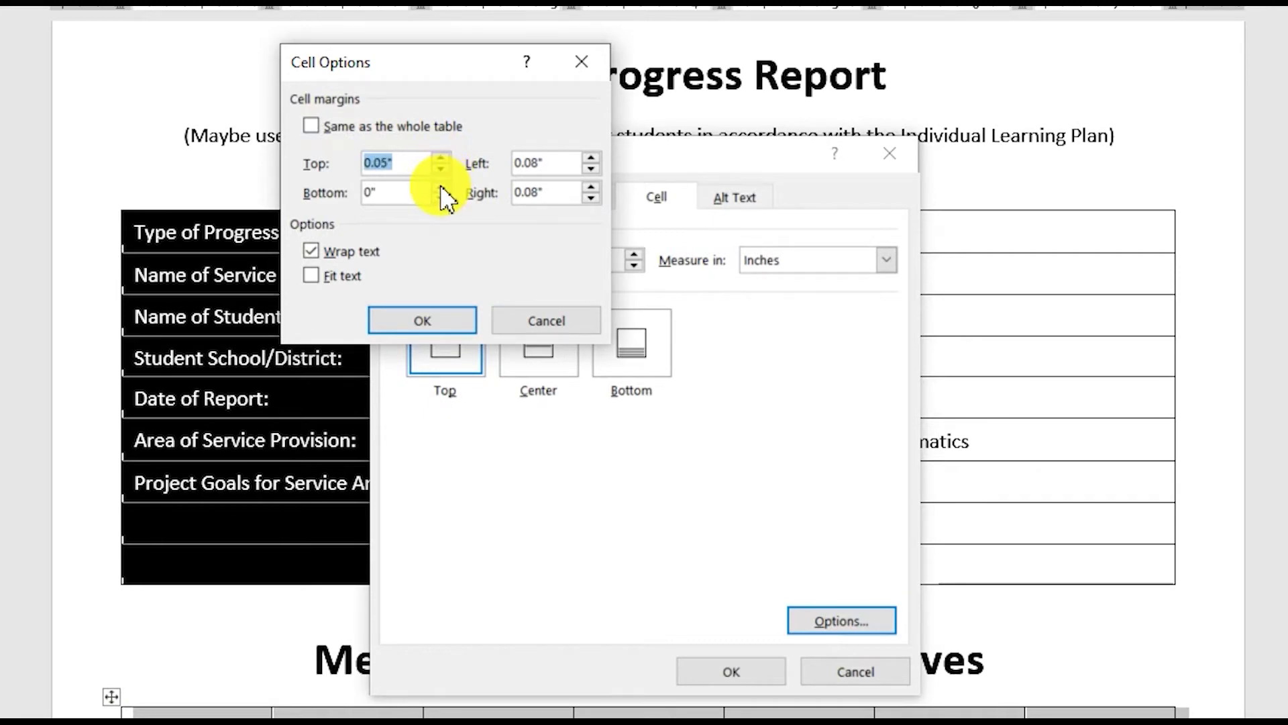
click(426, 328)
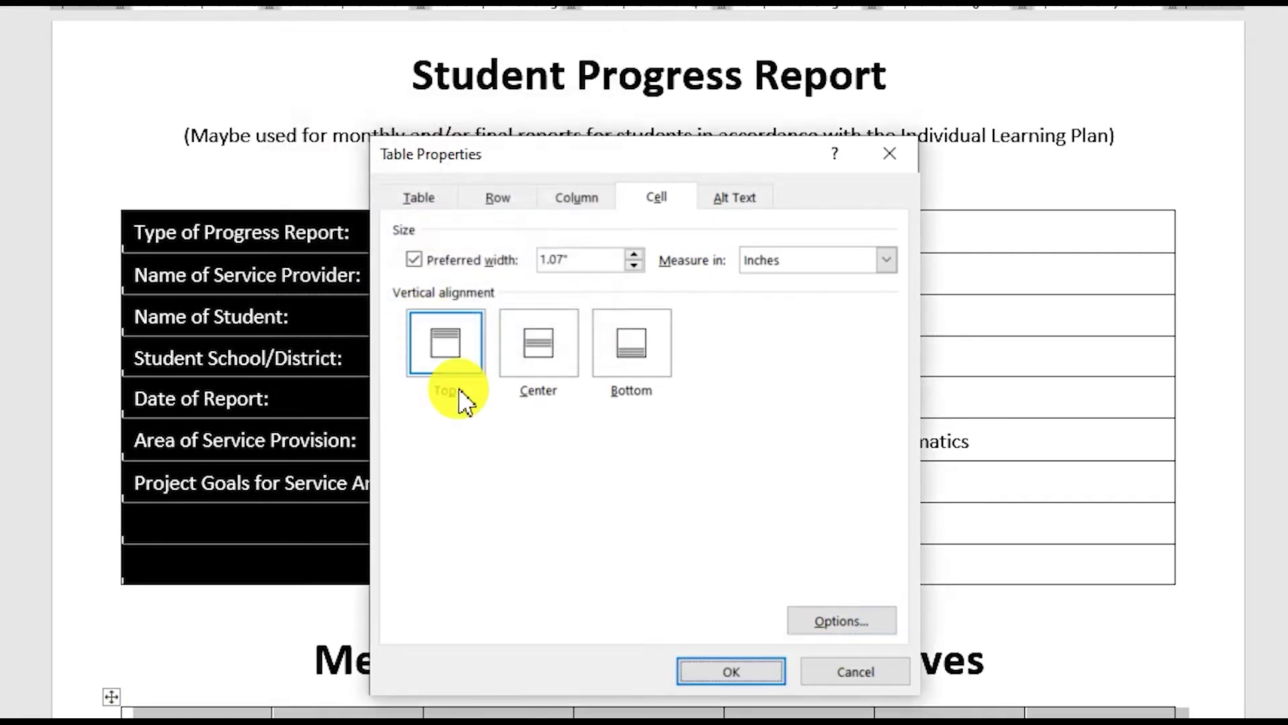
click(731, 672)
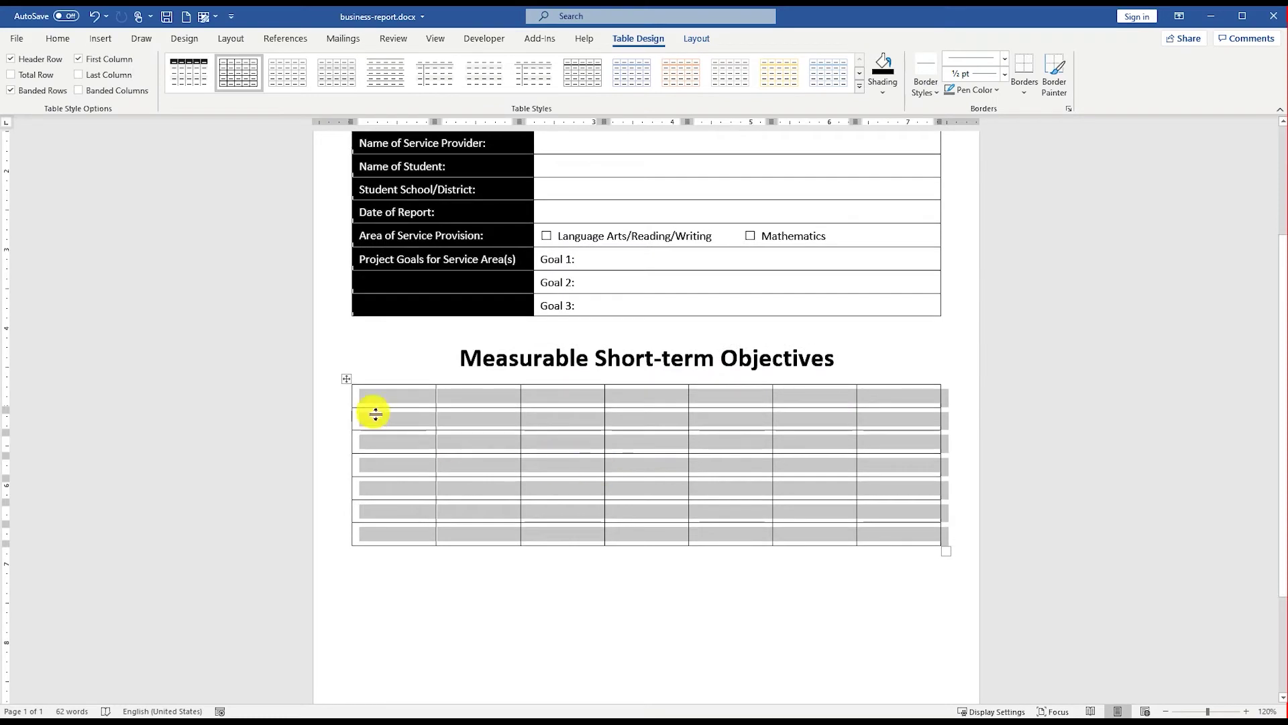
click(386, 401)
- Type the Objective, Progress Period, Date Mastered and Pretest/Posttest Score* header labels
ctrl+scroll(388, 397, up, 4)
ctrl+scroll(391, 398, up, 1)
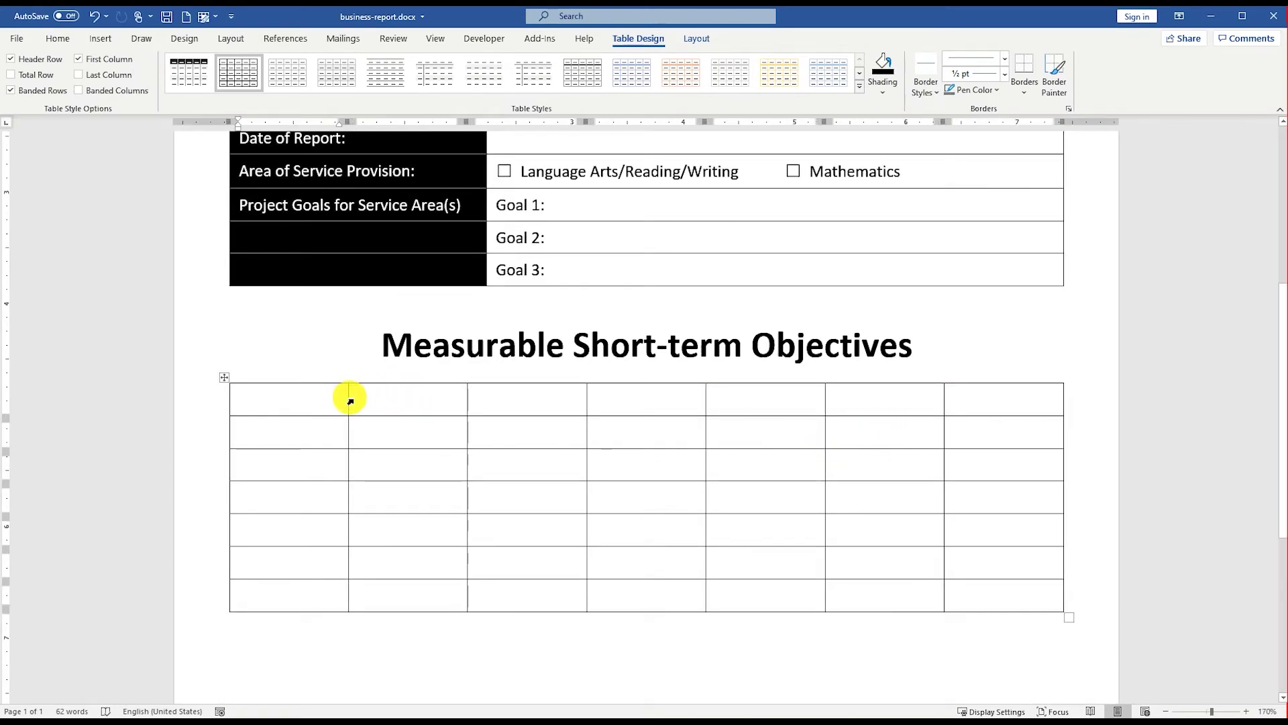
text(Ob)
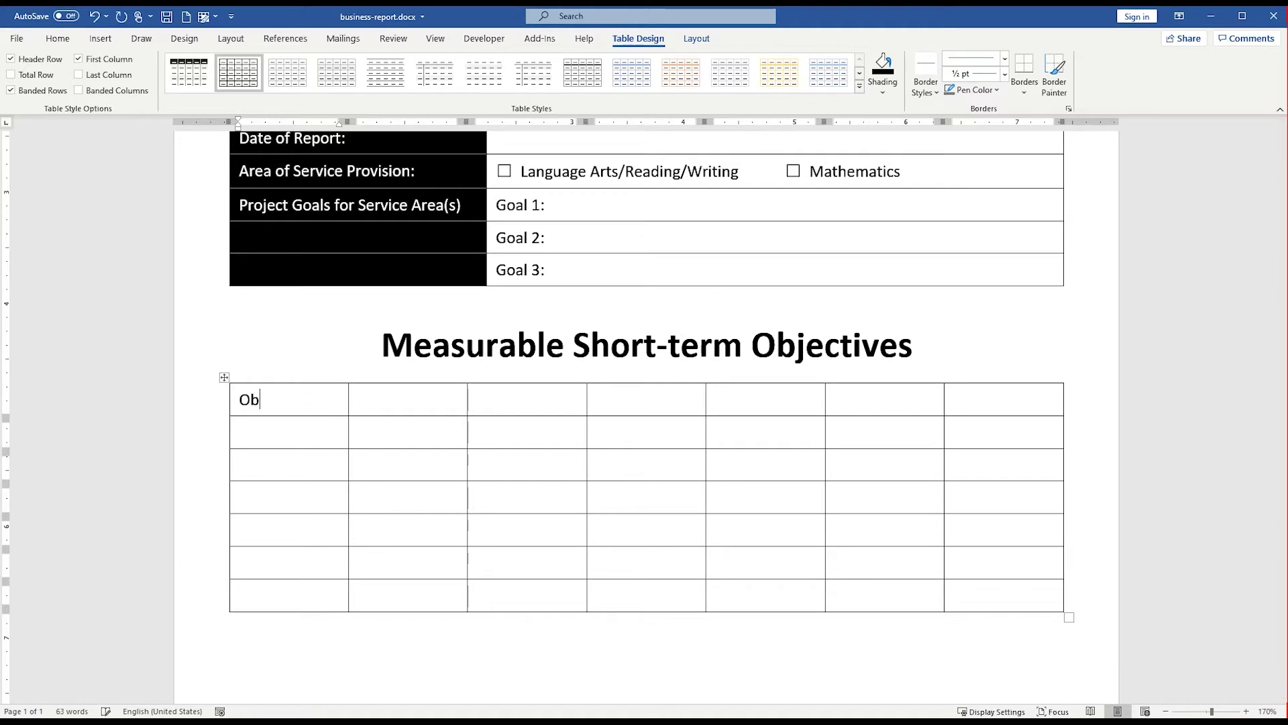
text(Progress Period)
key(Tab)
text(Da)
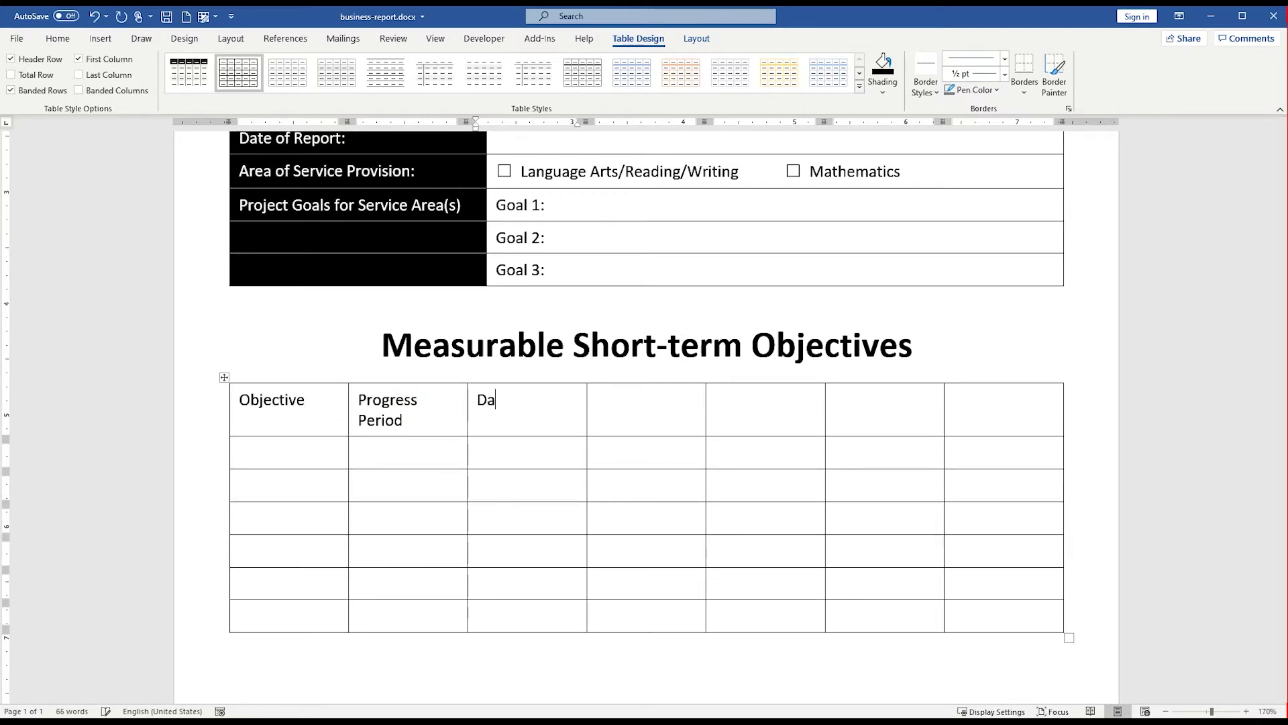
key(Tab)
text(Pre)
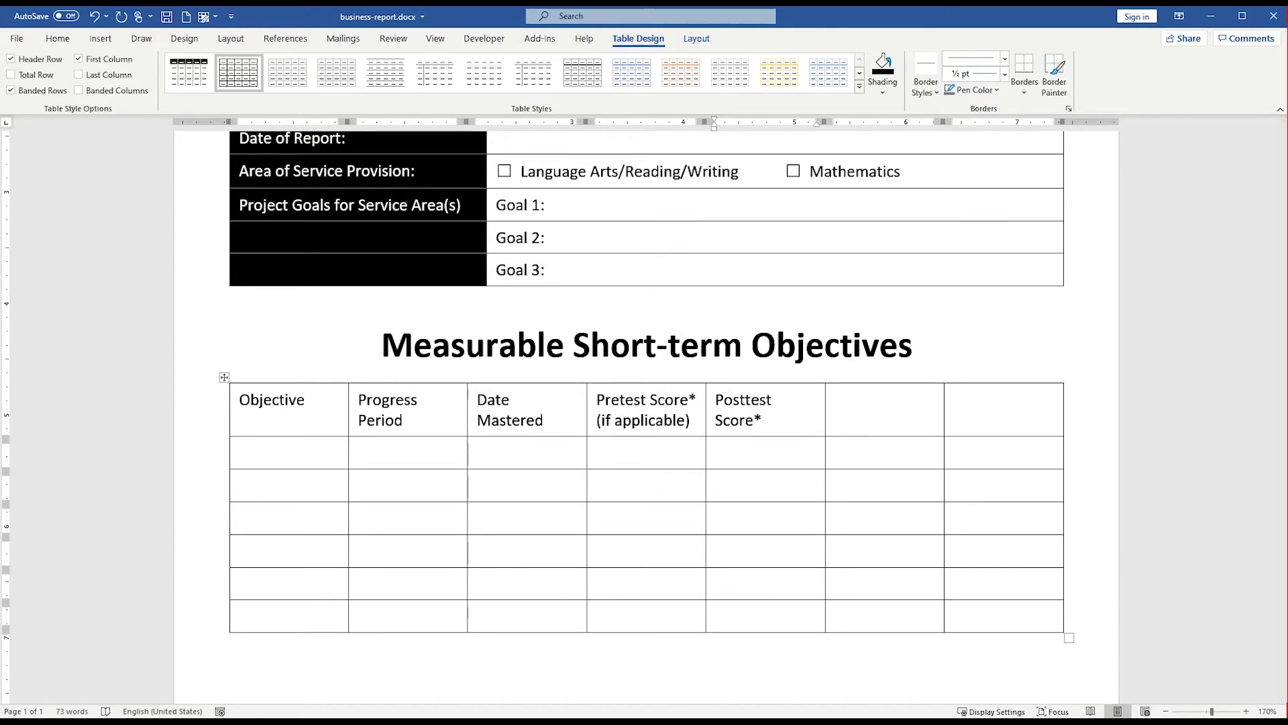
- Add the +/- and Type of Assessment Used headings, fitting the Posttest and +/- column widths
double_click(827, 403)
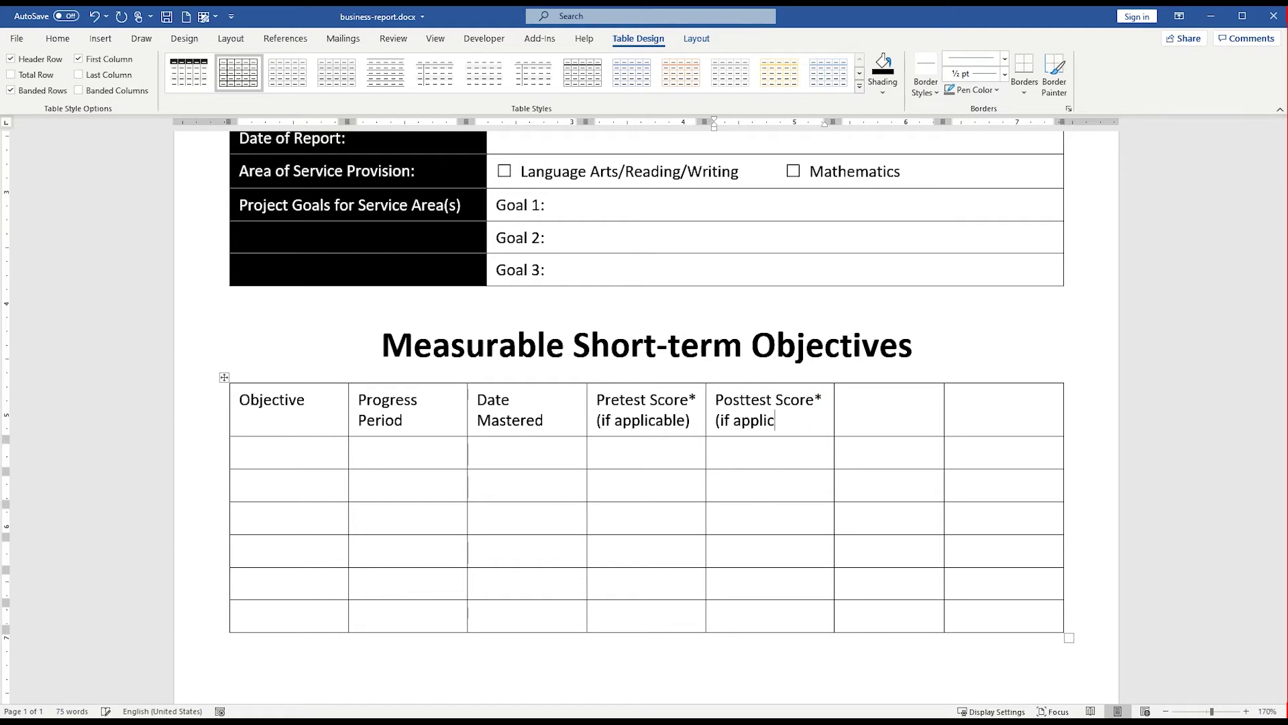
text(-)
double_click(945, 419)
click(911, 411)
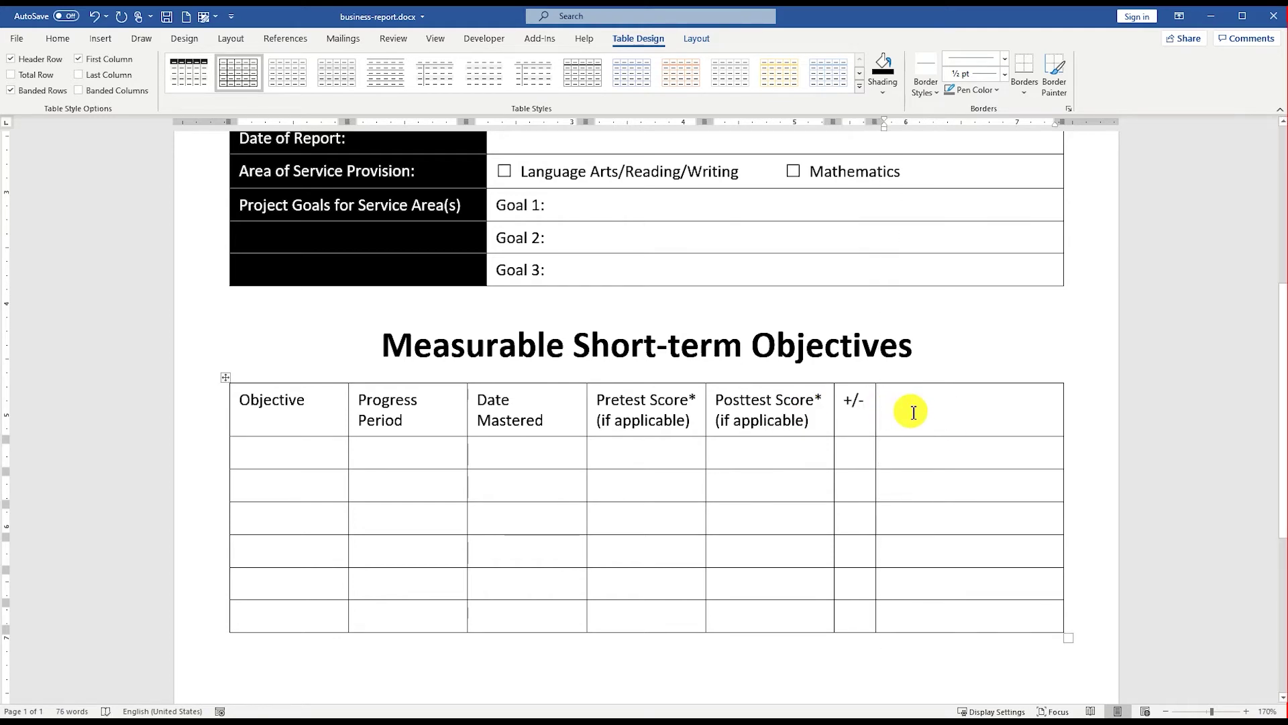
text(Type of Assessment Used)
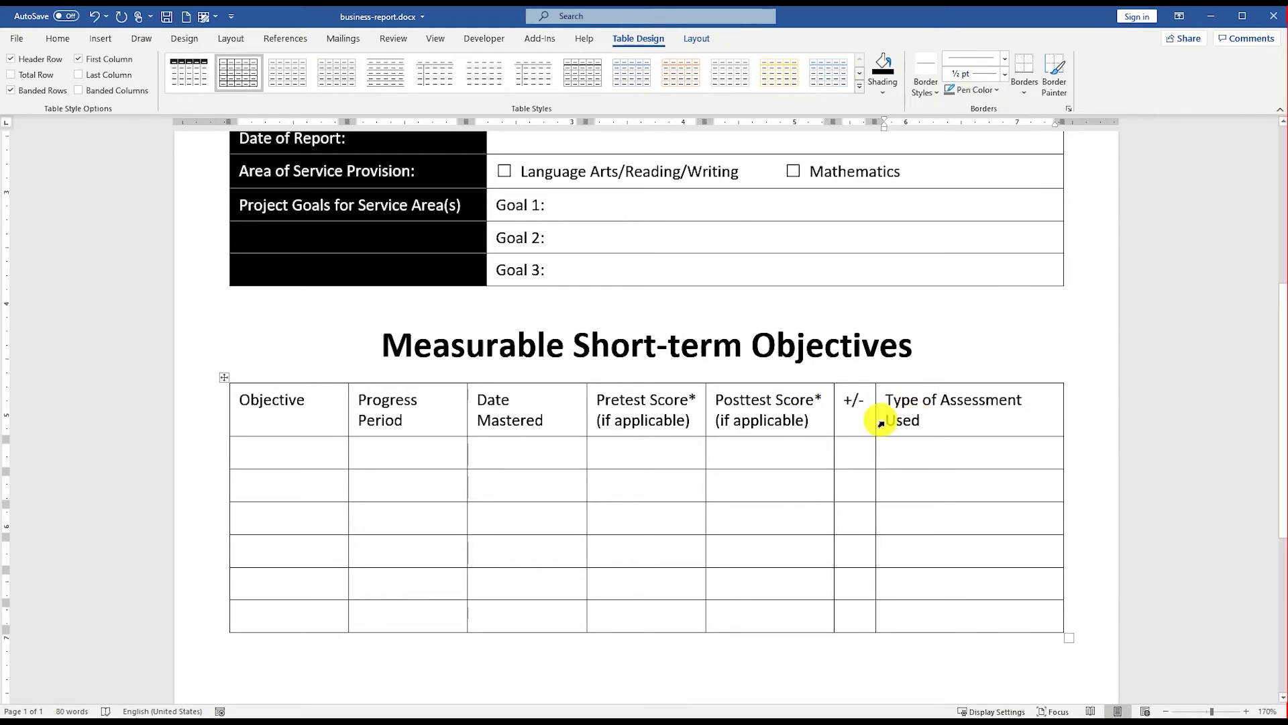
drag(877, 419, 891, 418)
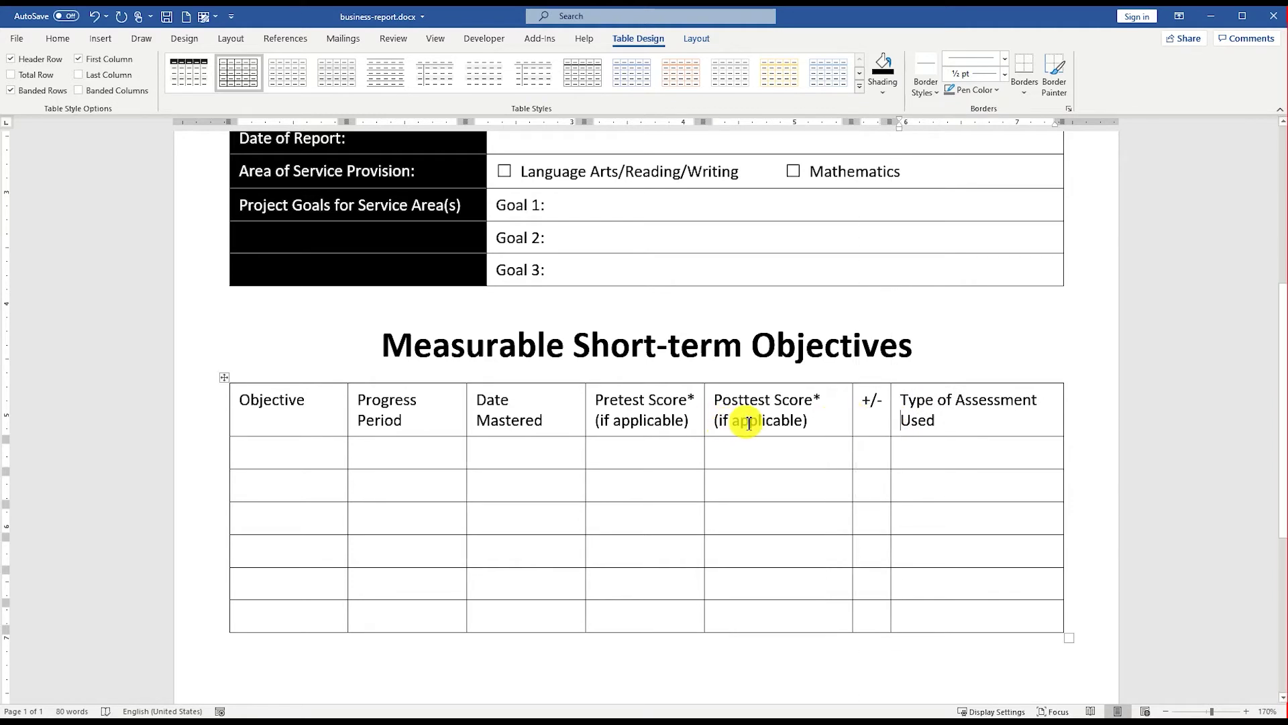
triple_click(814, 416)
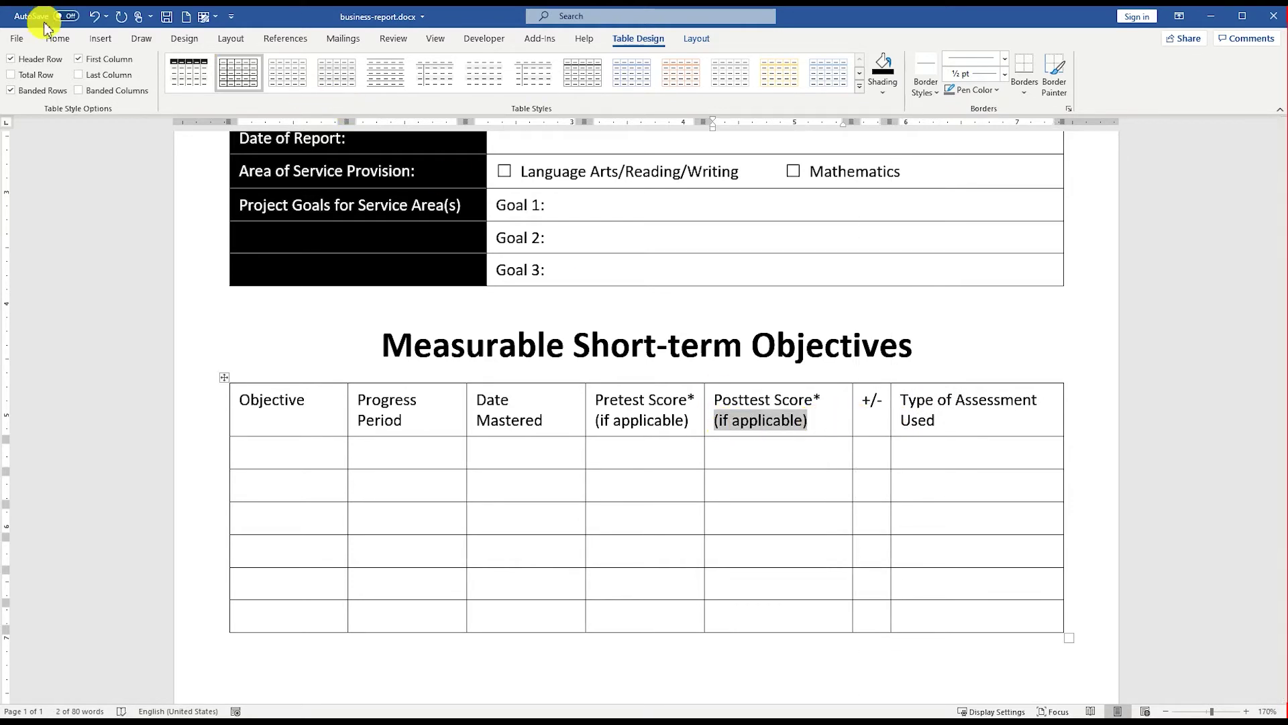
- Shrink both '(if applicable)' header notes to font size 10
click(58, 39)
click(239, 67)
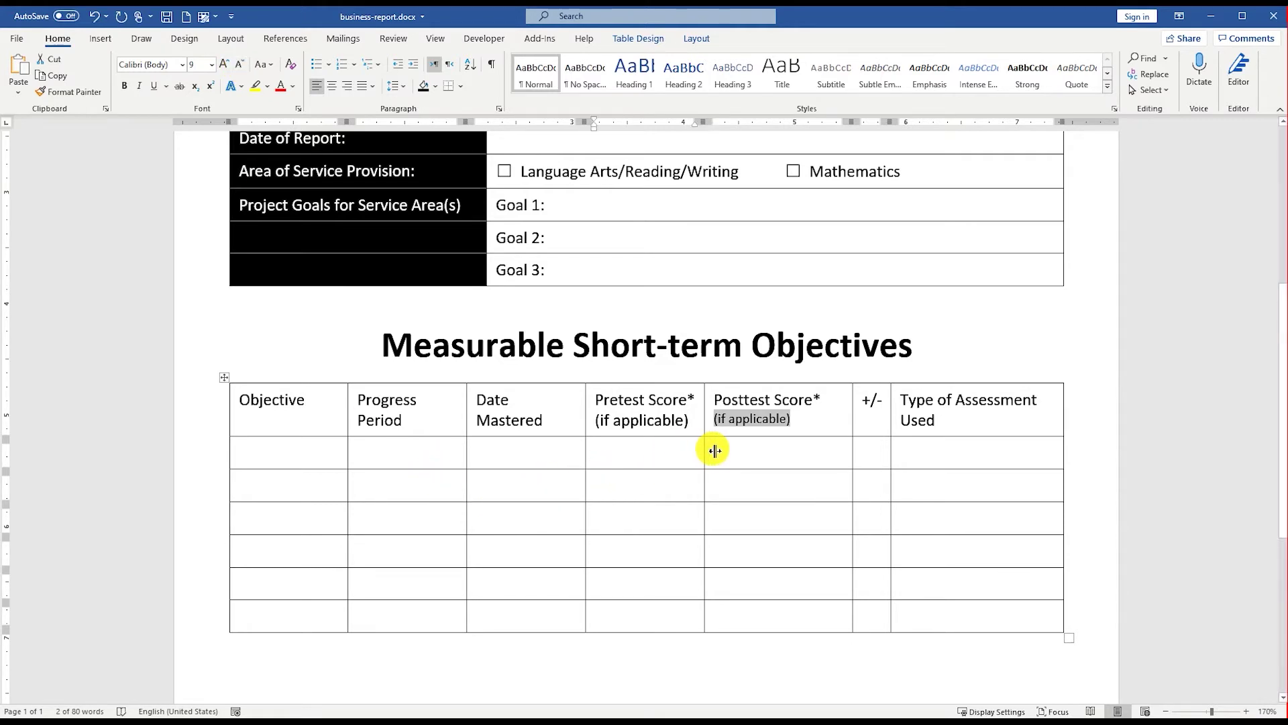
drag(714, 450, 726, 450)
click(689, 420)
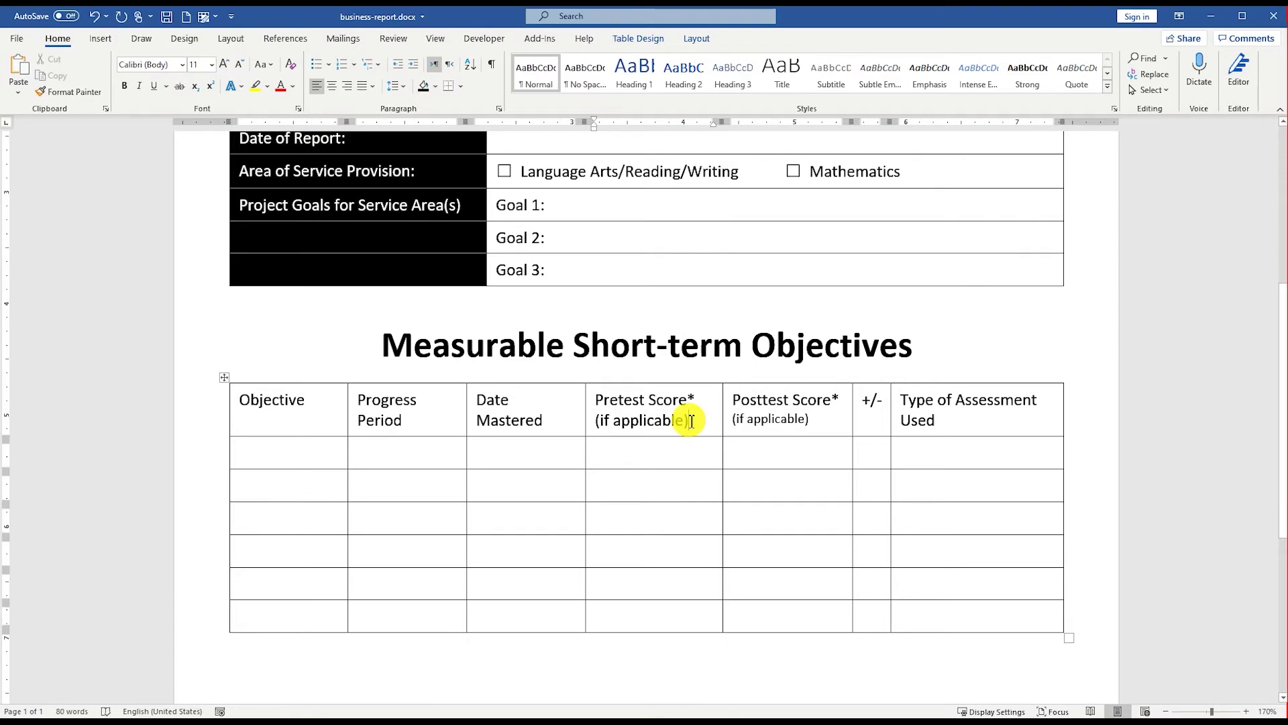
key(shift+Home)
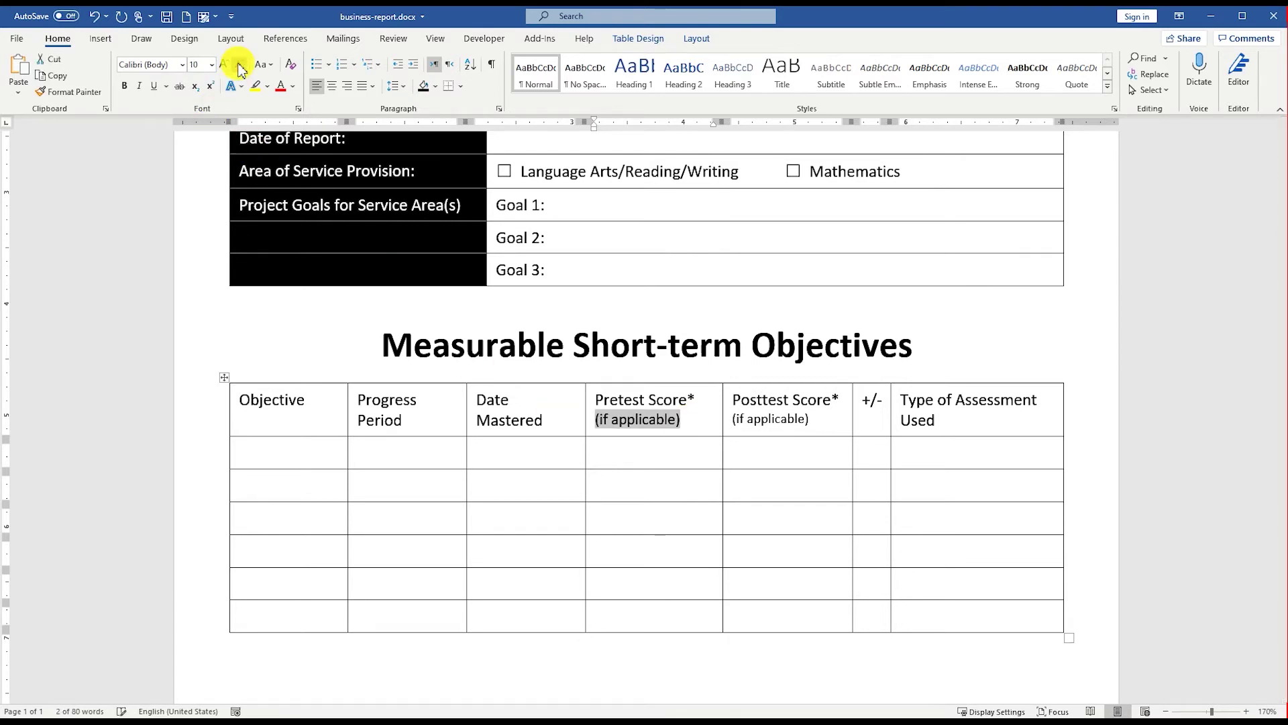
- Widen the Date Mastered, Progress Period and Objective columns
click(597, 448)
click(587, 417)
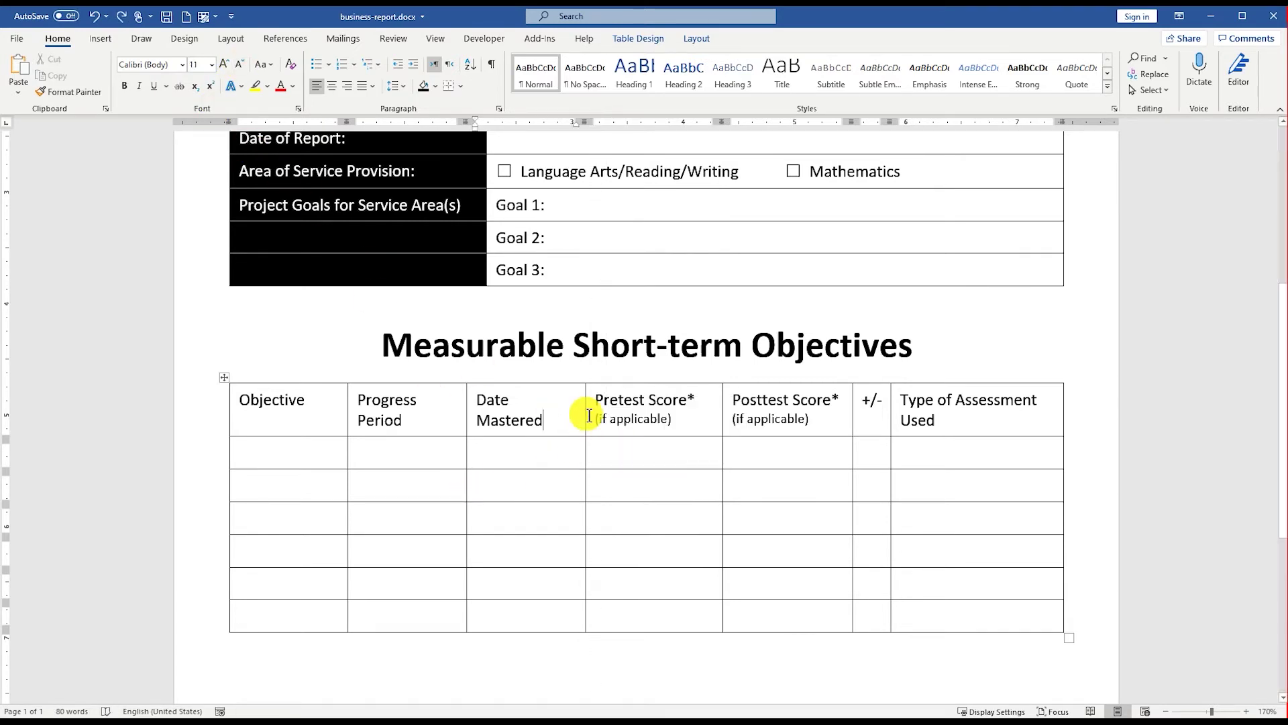
drag(588, 416, 603, 417)
drag(466, 416, 501, 417)
drag(348, 422, 978, 611)
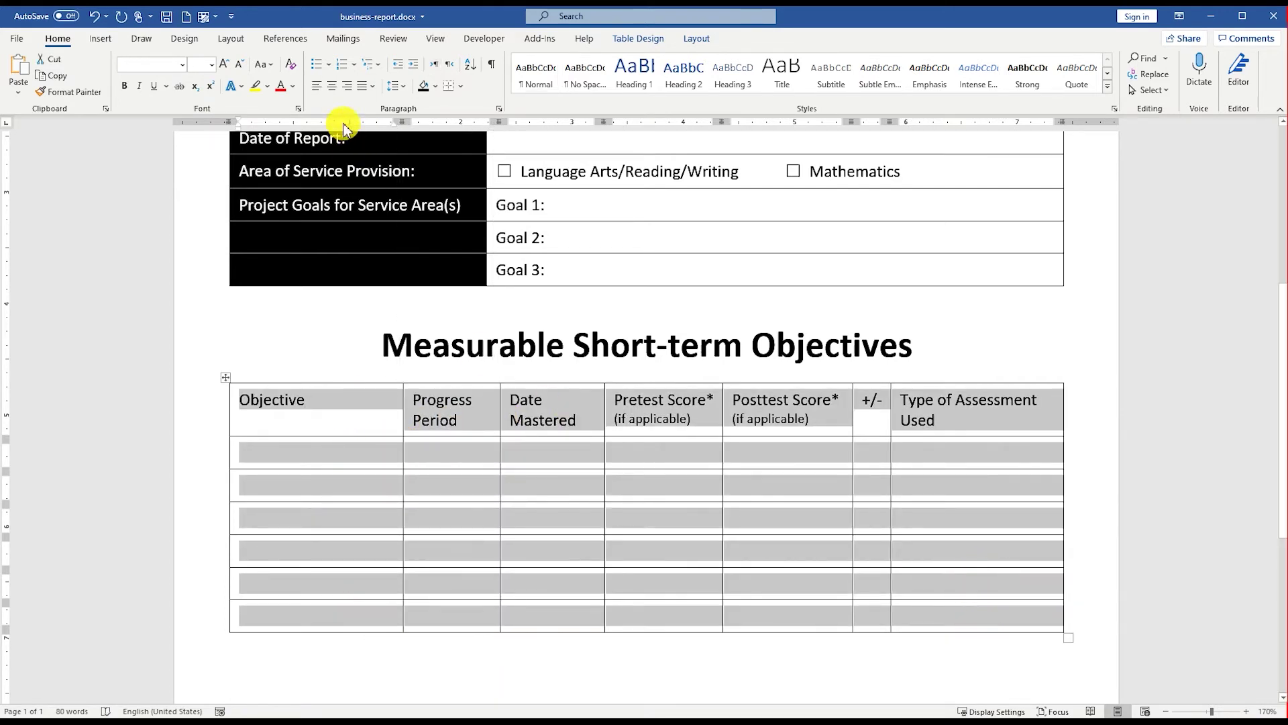
- Centre all objectives table text and vertically centre the header row labels
click(334, 88)
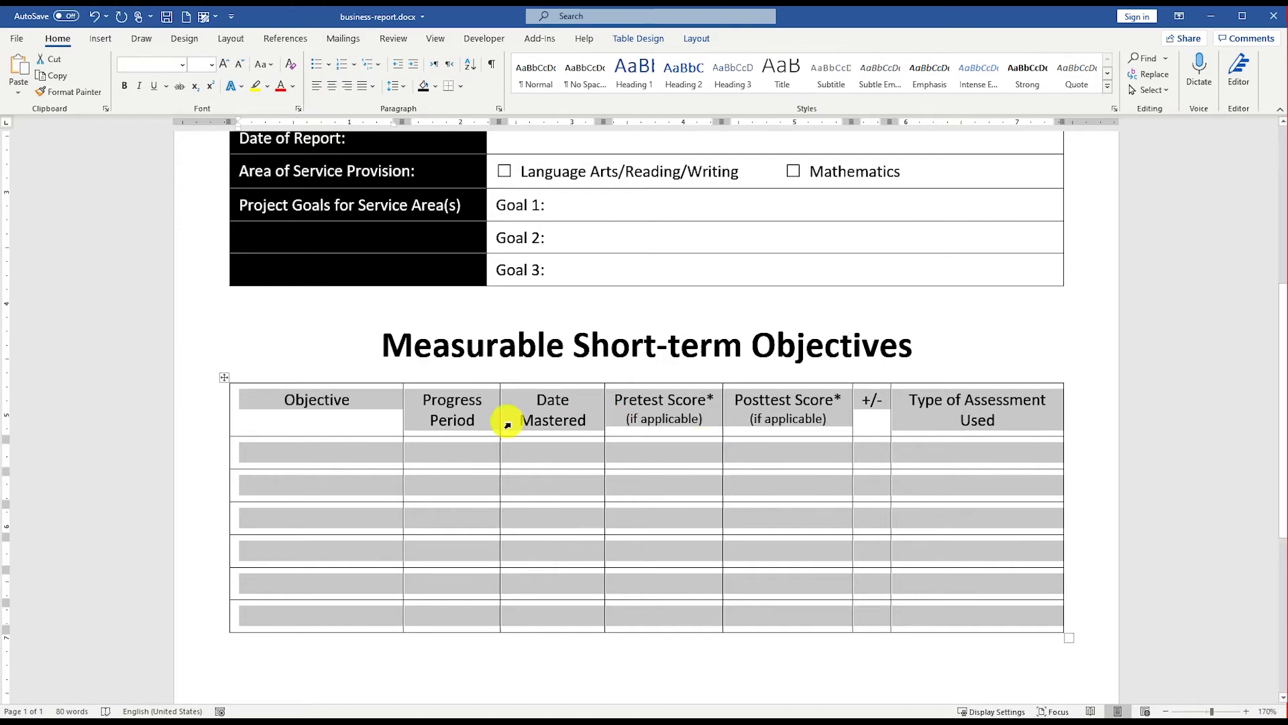
click(360, 398)
drag(388, 403, 1006, 384)
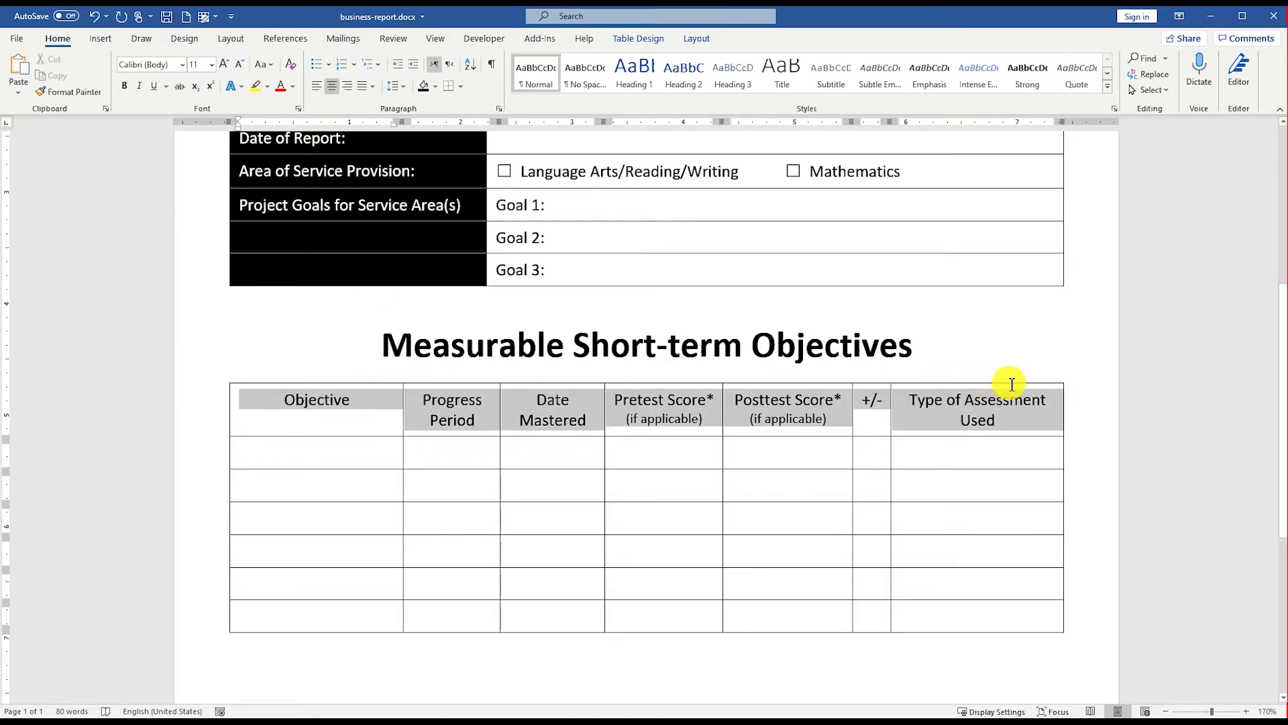
right_click(970, 402)
click(1019, 597)
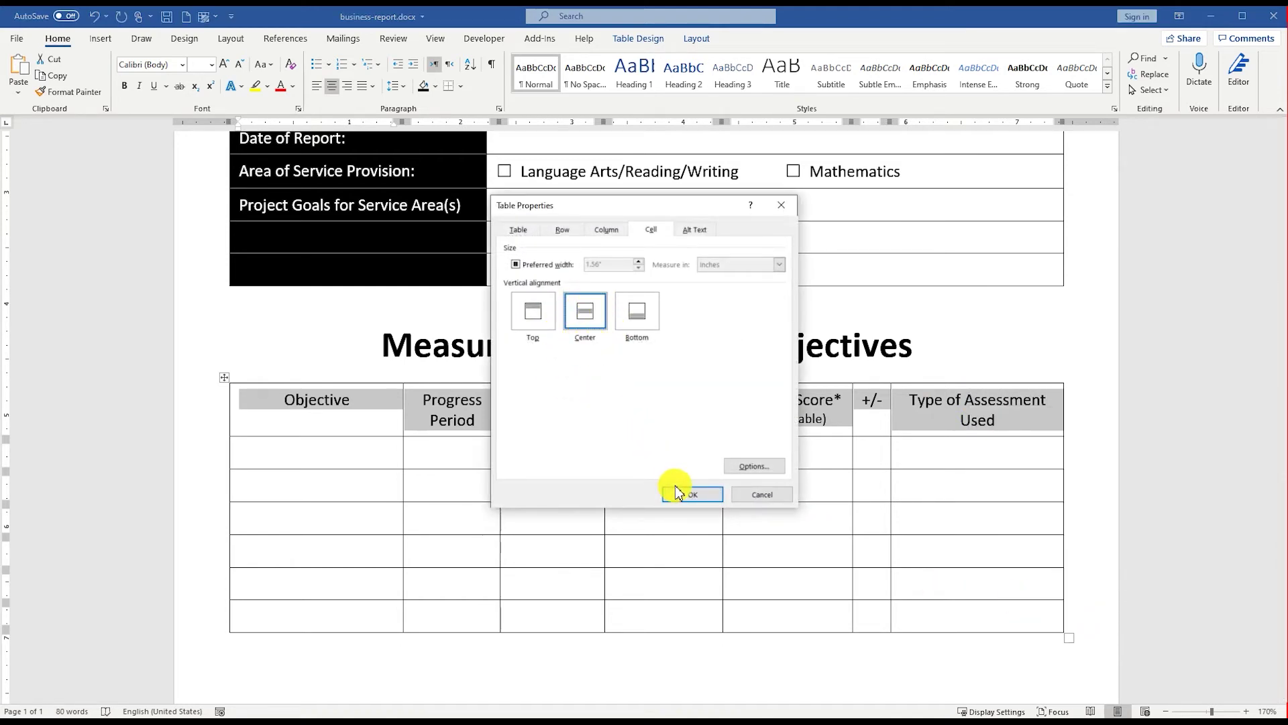
click(691, 494)
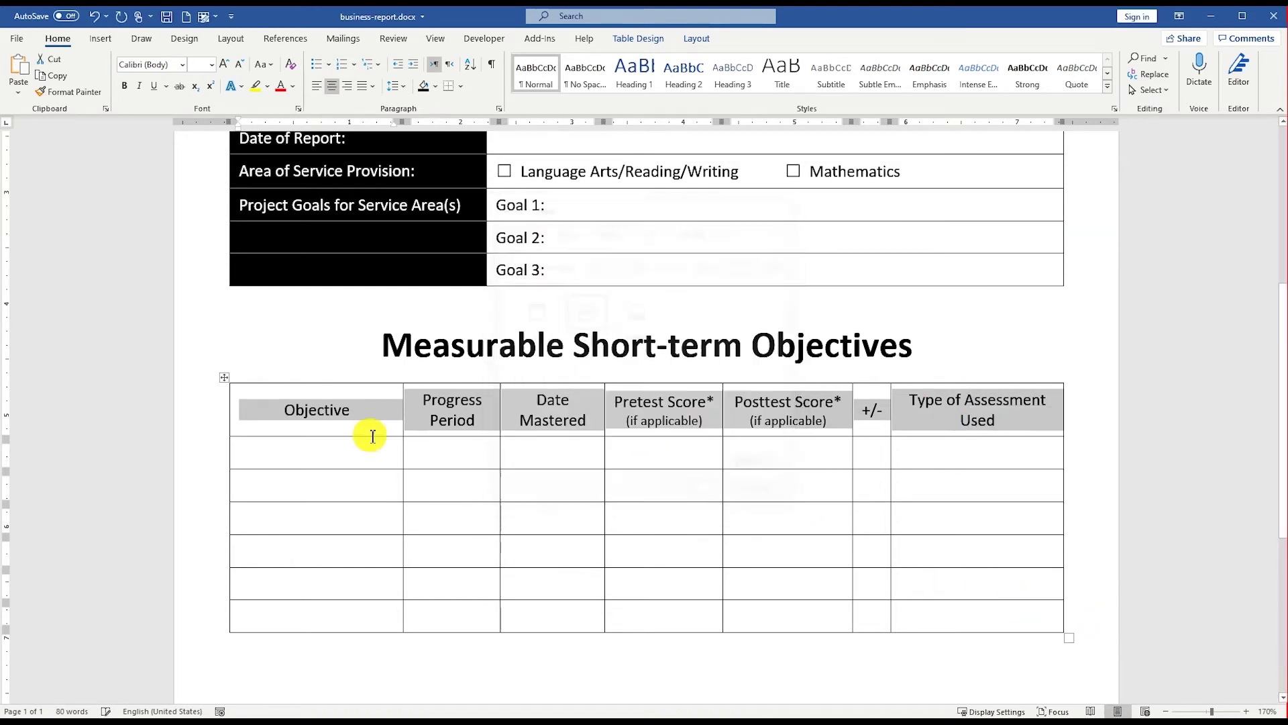
- Shade the header row black and make its inner vertical borders grey
click(424, 90)
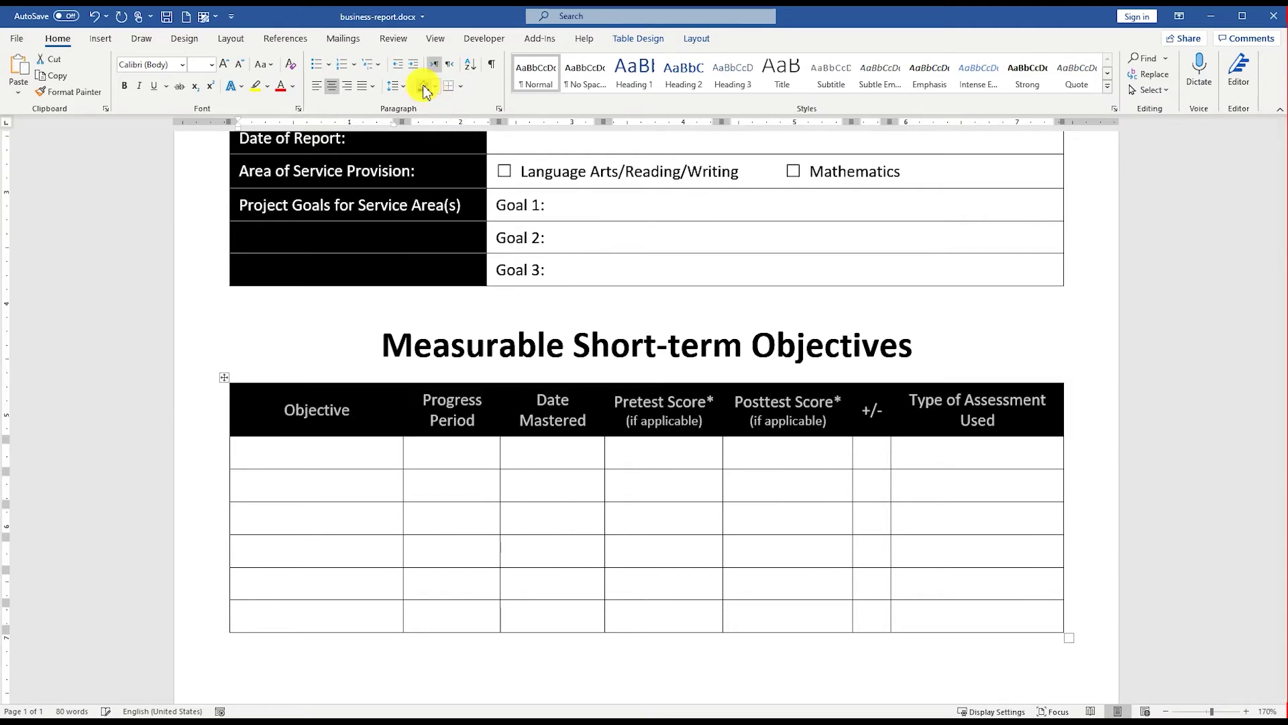
click(463, 86)
click(477, 563)
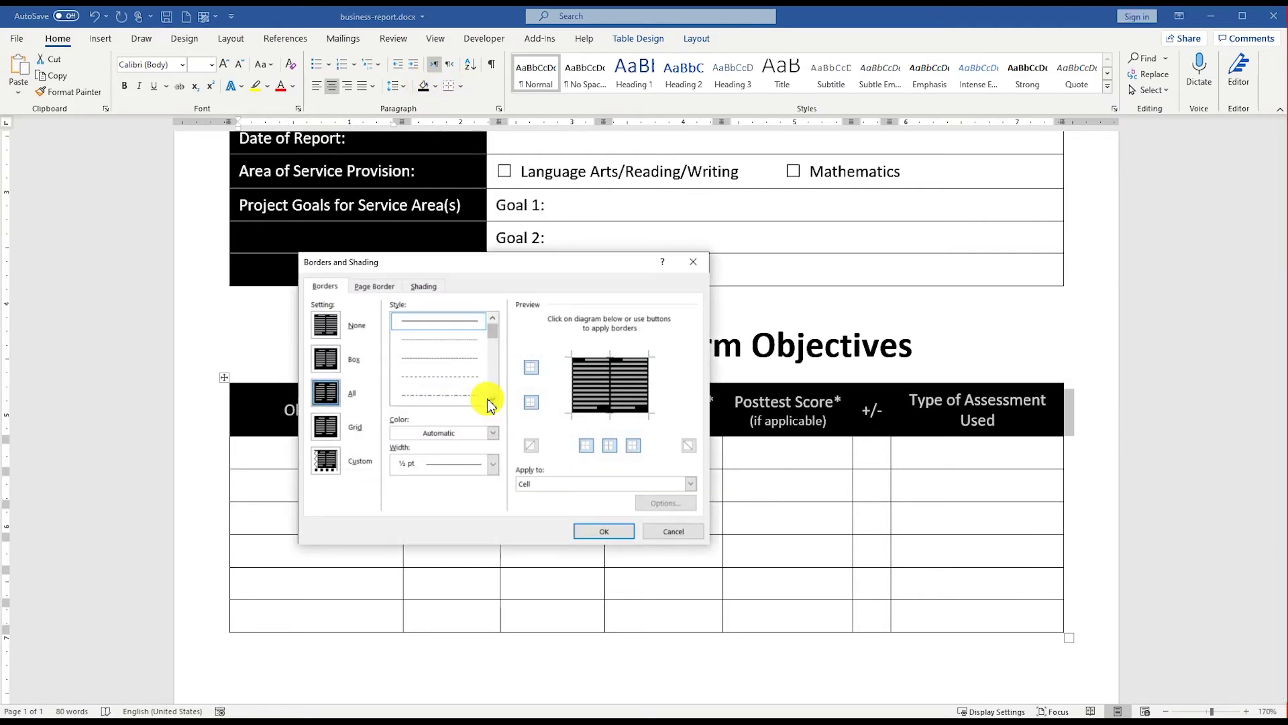
click(609, 445)
click(493, 433)
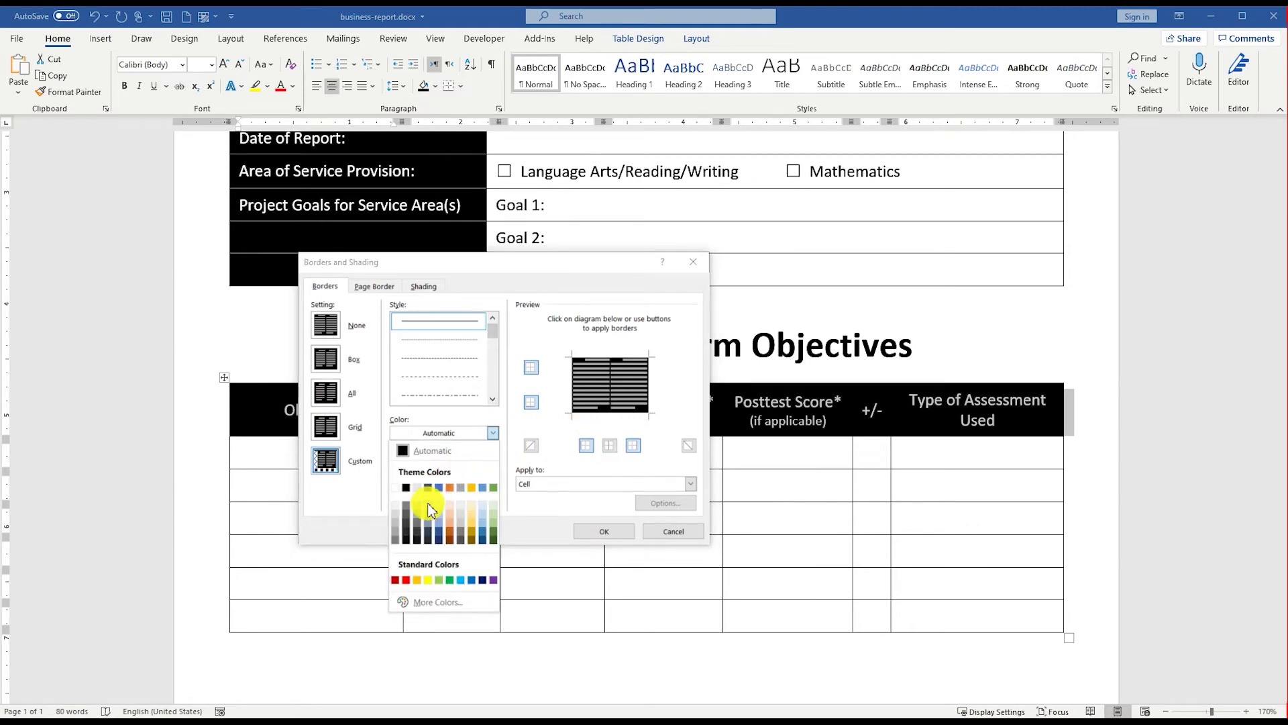
click(408, 509)
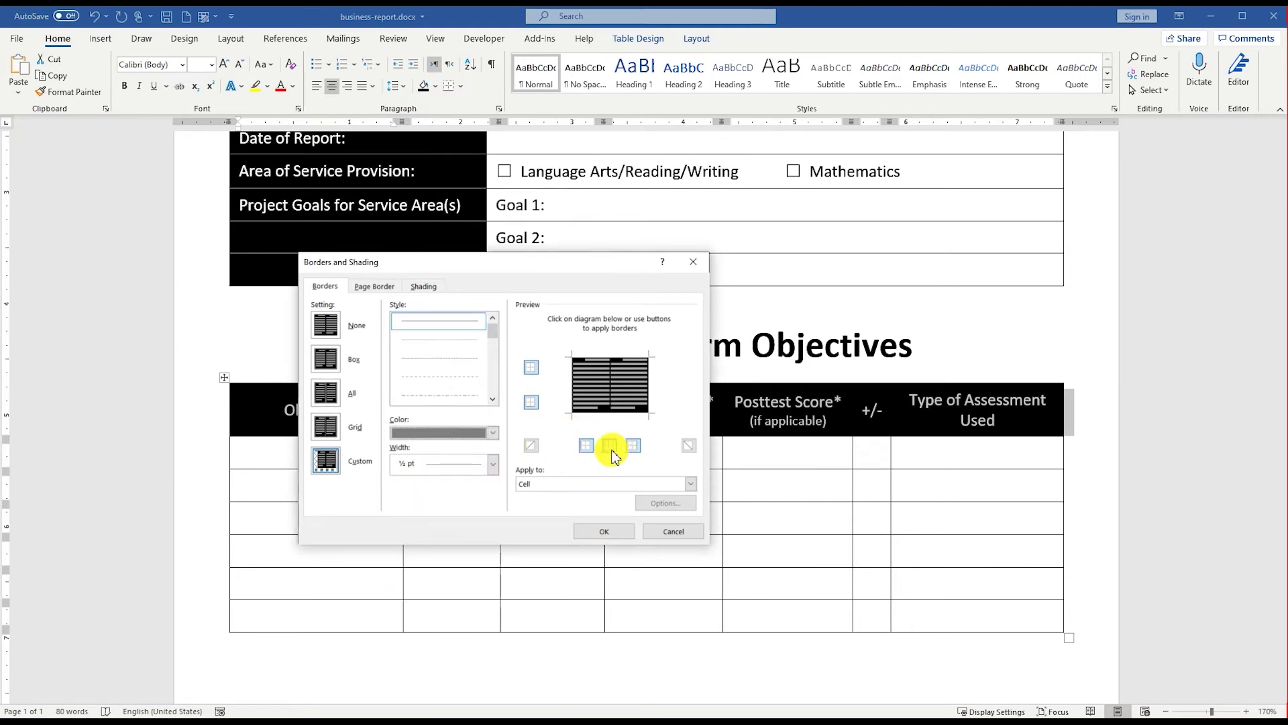
click(610, 446)
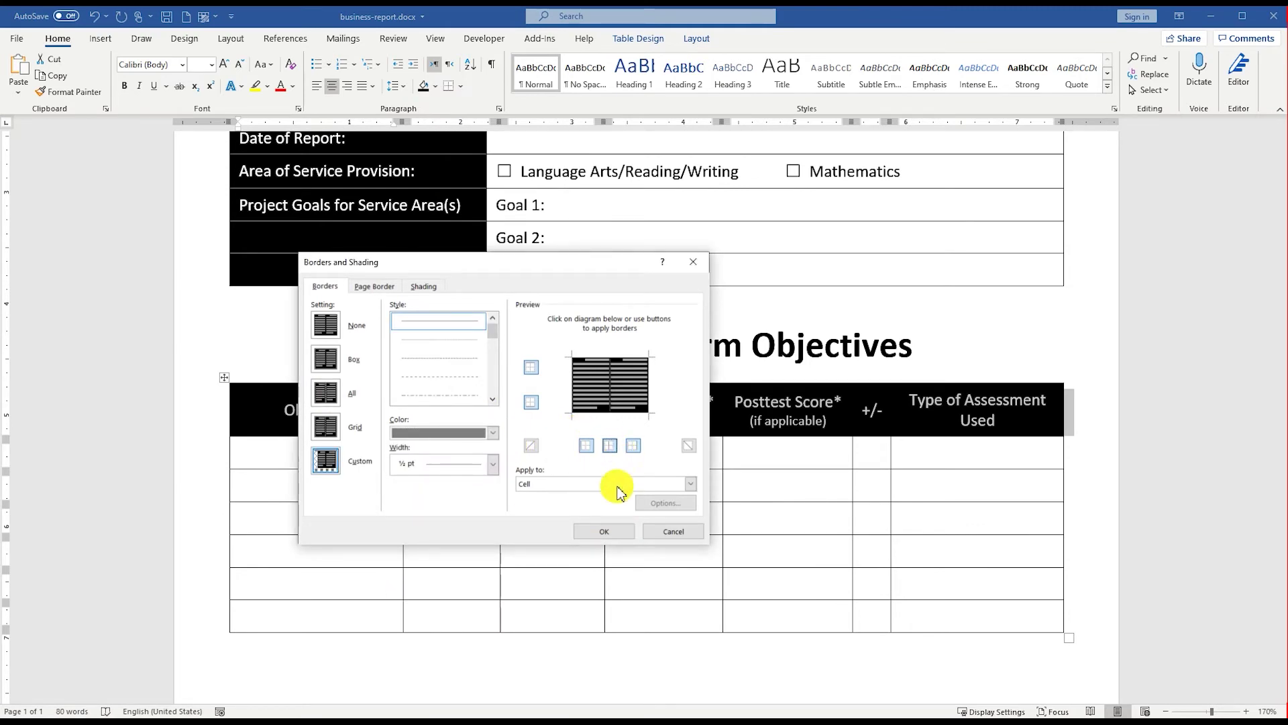
click(604, 530)
click(640, 459)
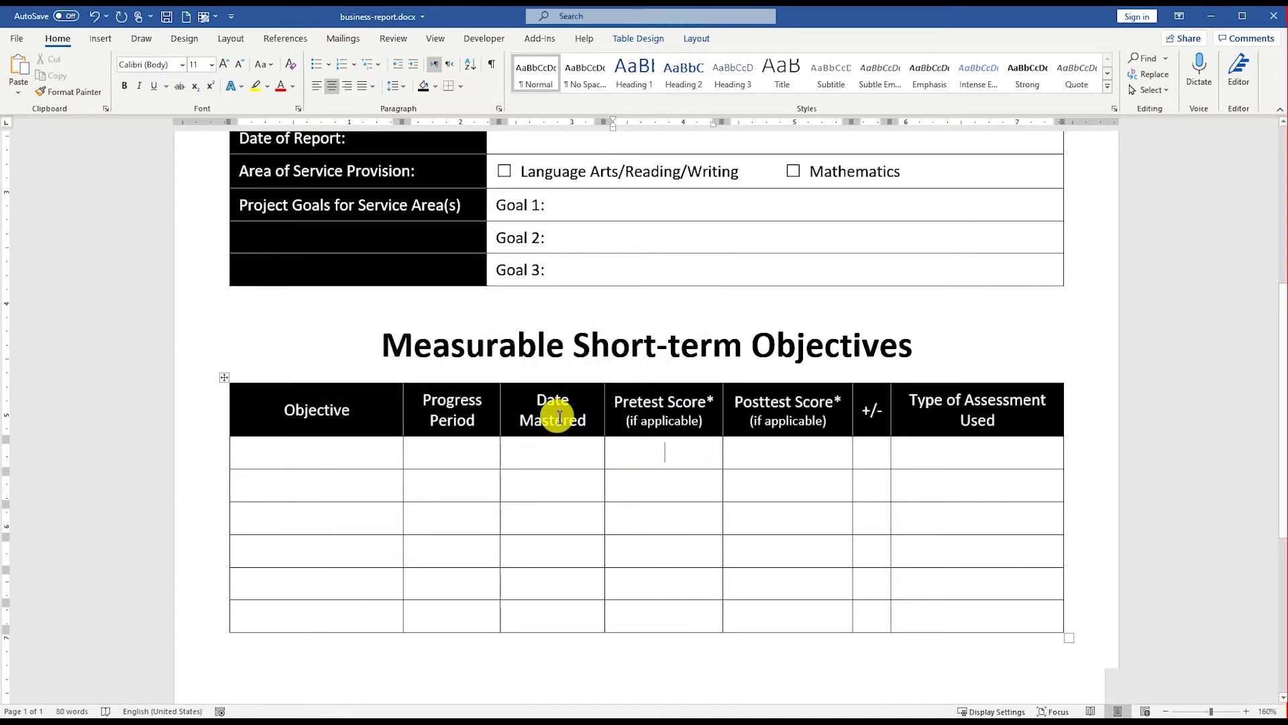
- Move the cursor to the empty line below the objectives table
scroll(554, 414, down, 9)
scroll(560, 405, down, 1)
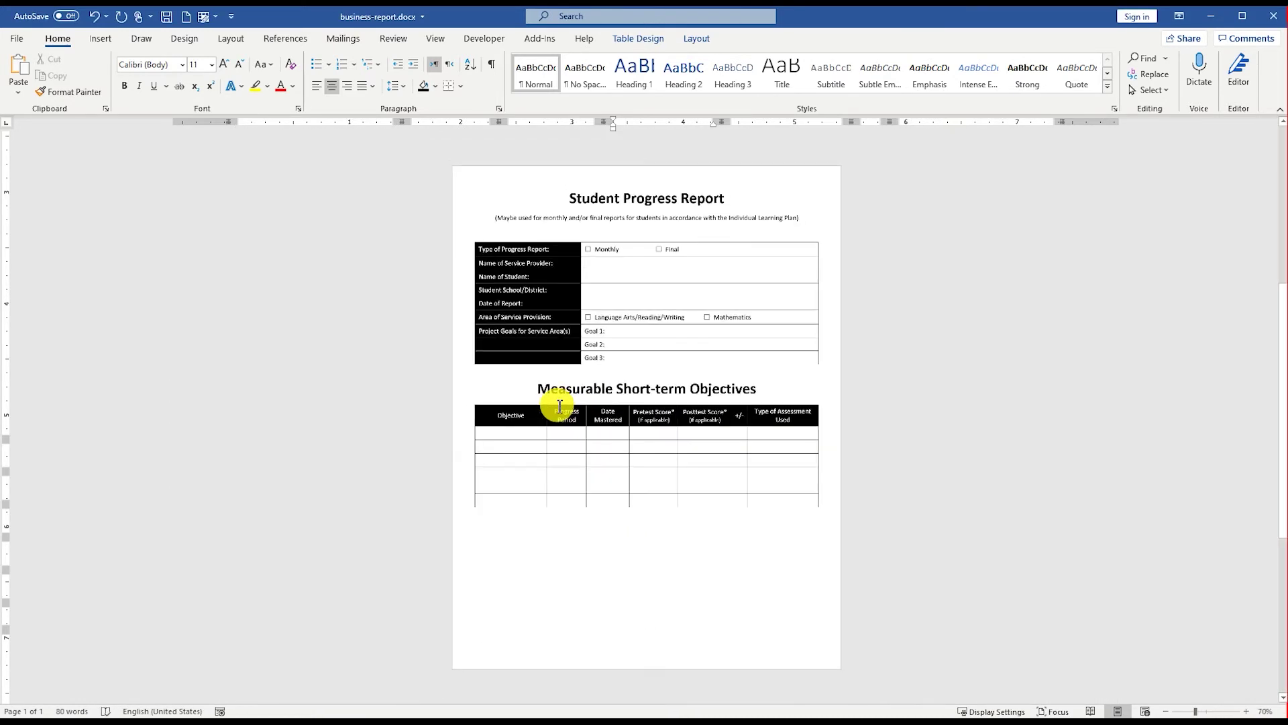
click(506, 530)
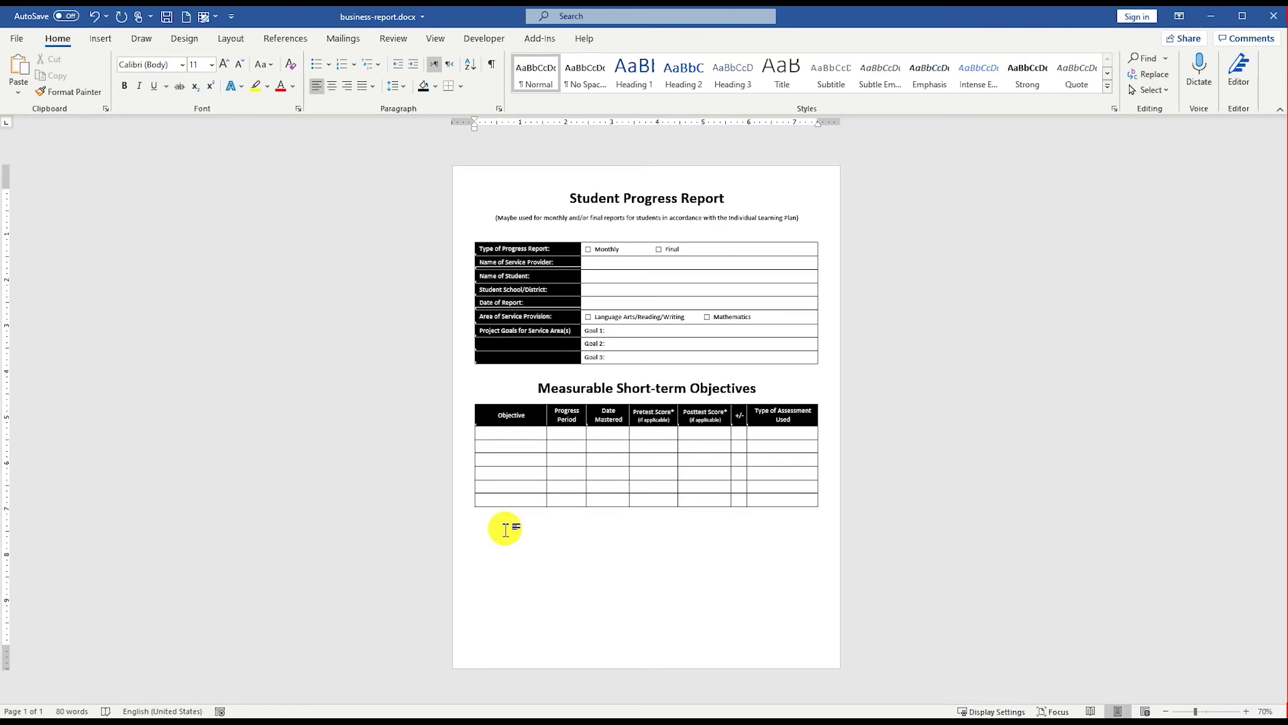
click(104, 41)
- Insert a 2-column, 3-row table below the objectives table
click(116, 81)
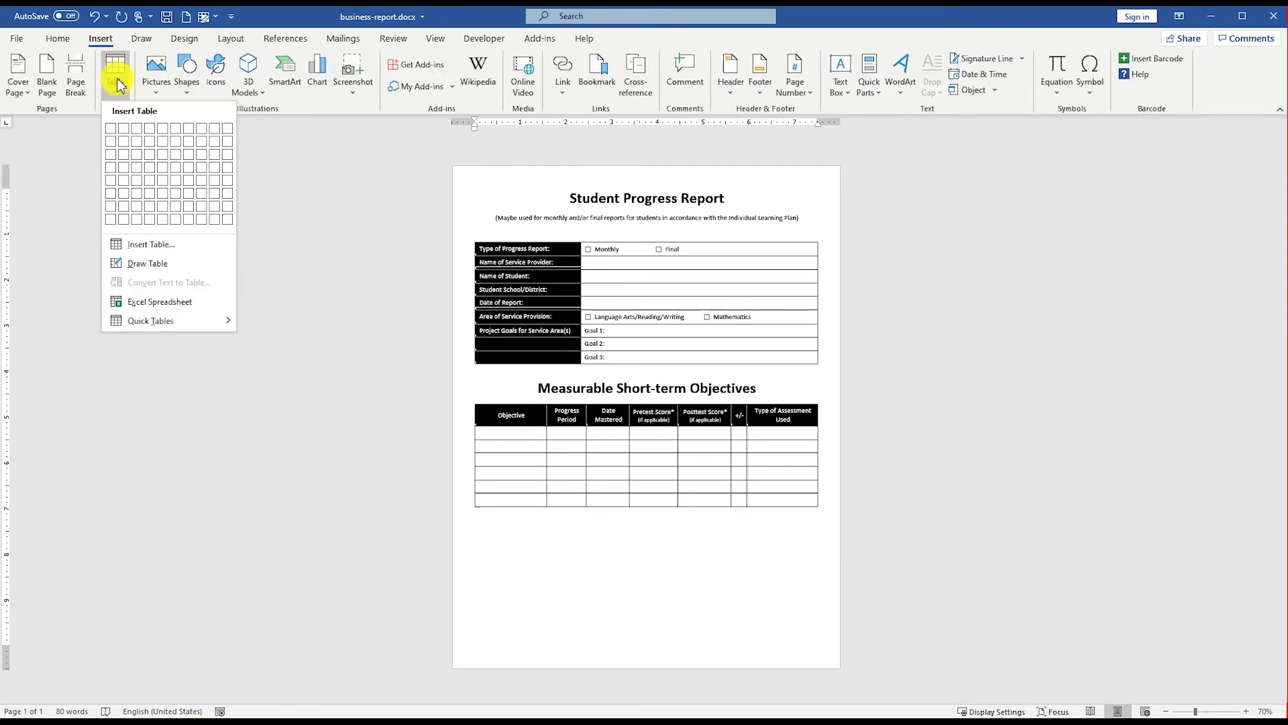
click(124, 159)
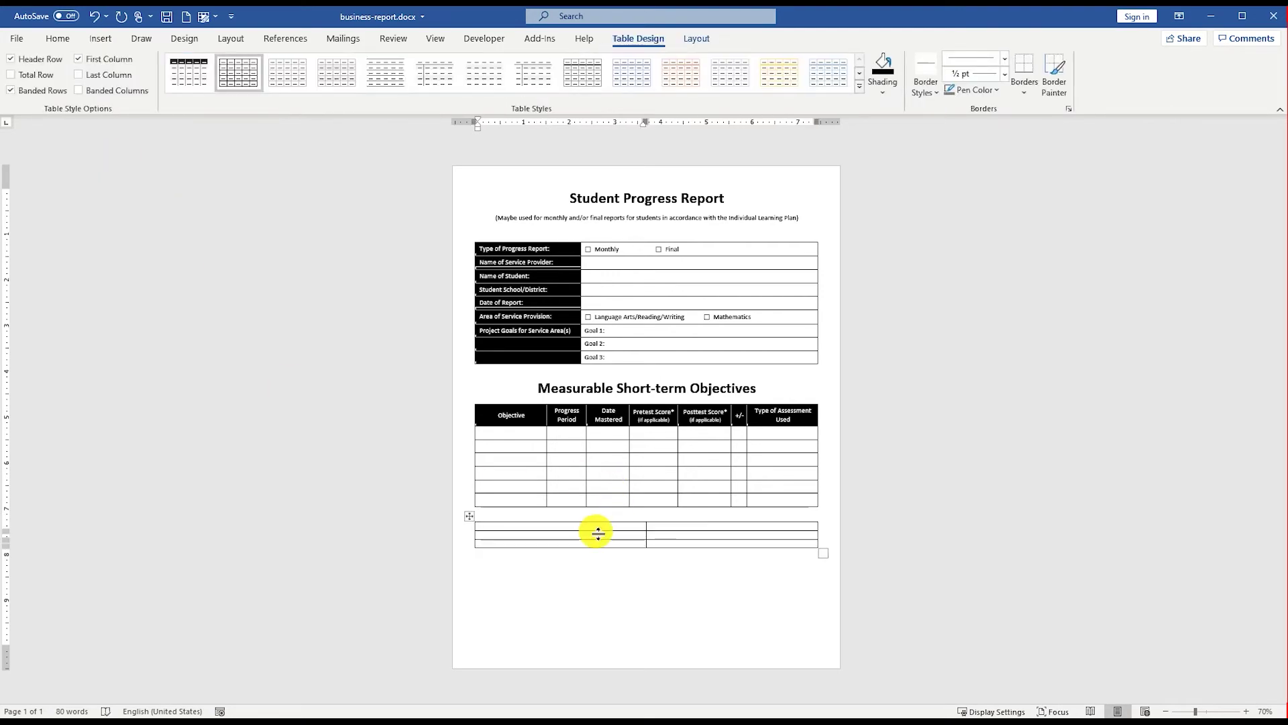
click(469, 517)
- Give the new table 0.05" top and 0.01" bottom cell margins and narrow its first column
right_click(469, 516)
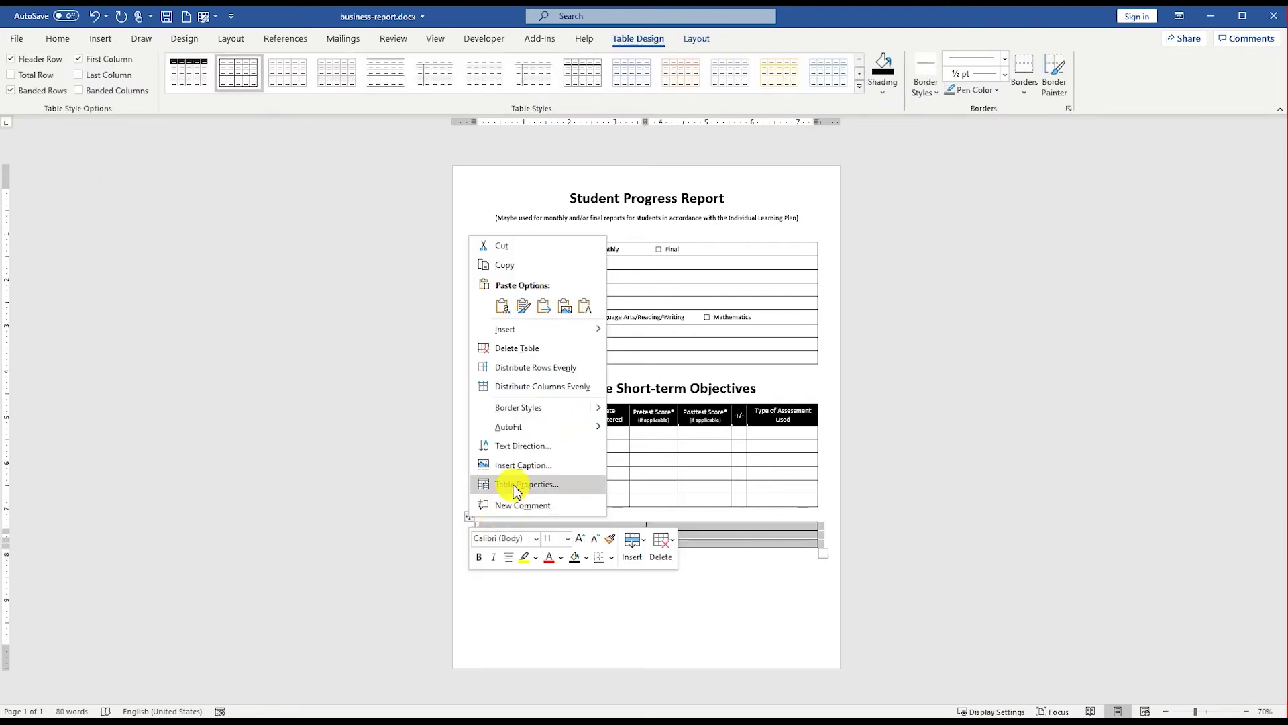
click(487, 484)
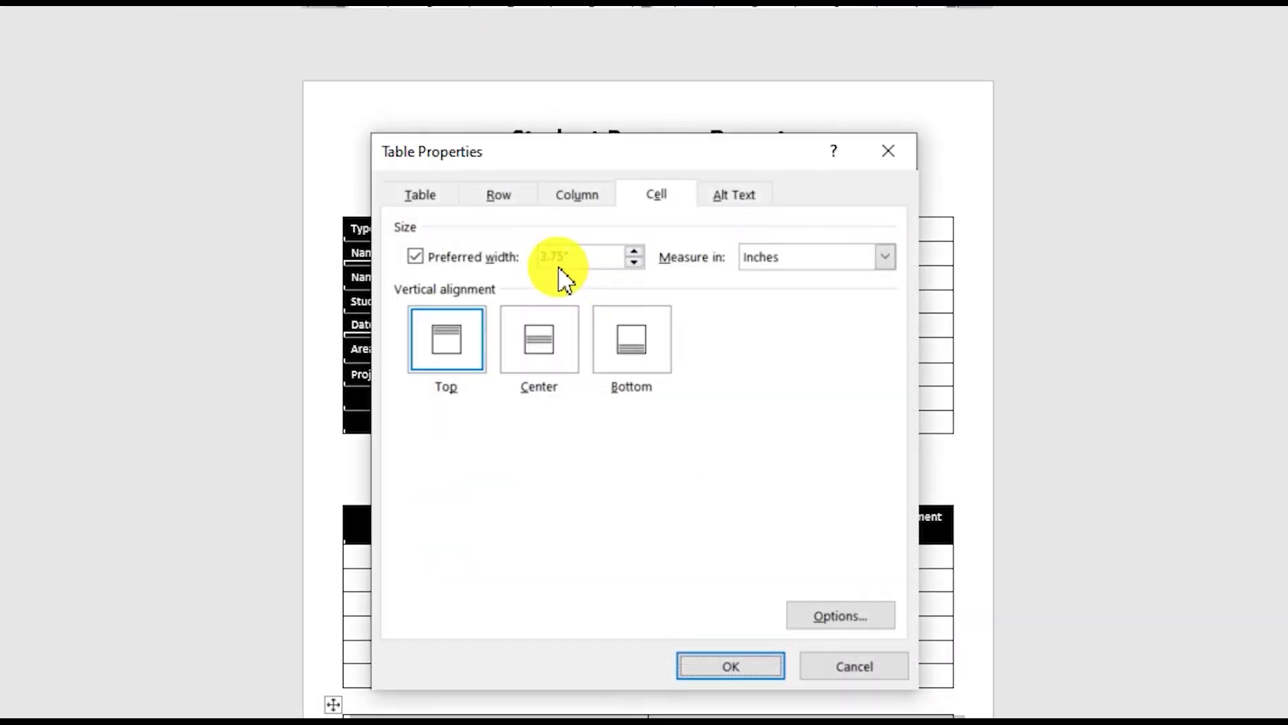
click(829, 616)
click(329, 126)
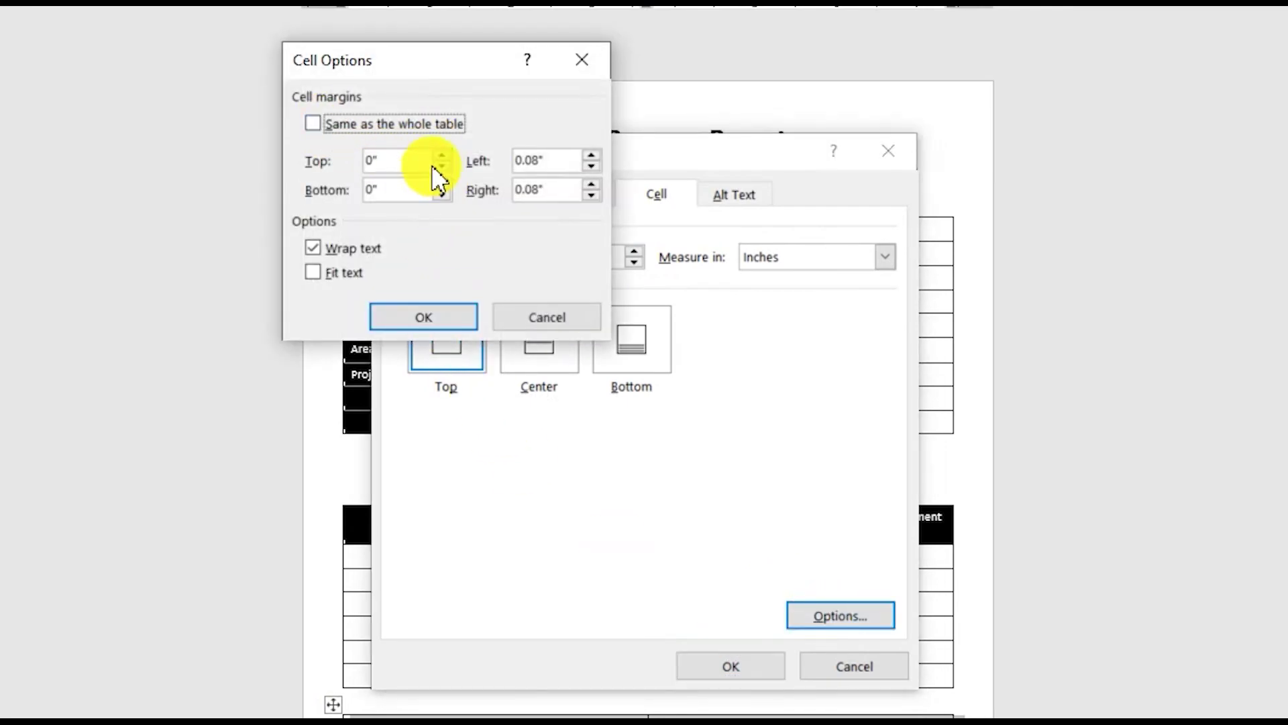
click(439, 156)
click(441, 155)
click(441, 185)
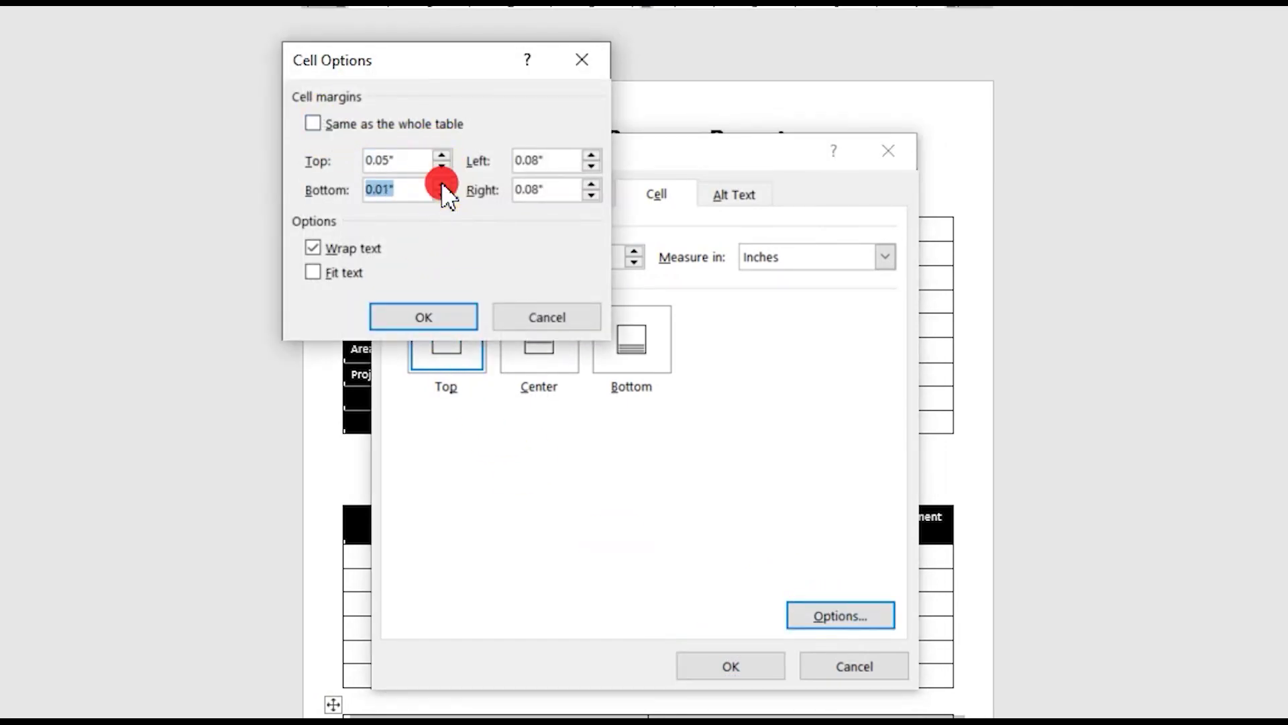
click(430, 319)
click(708, 667)
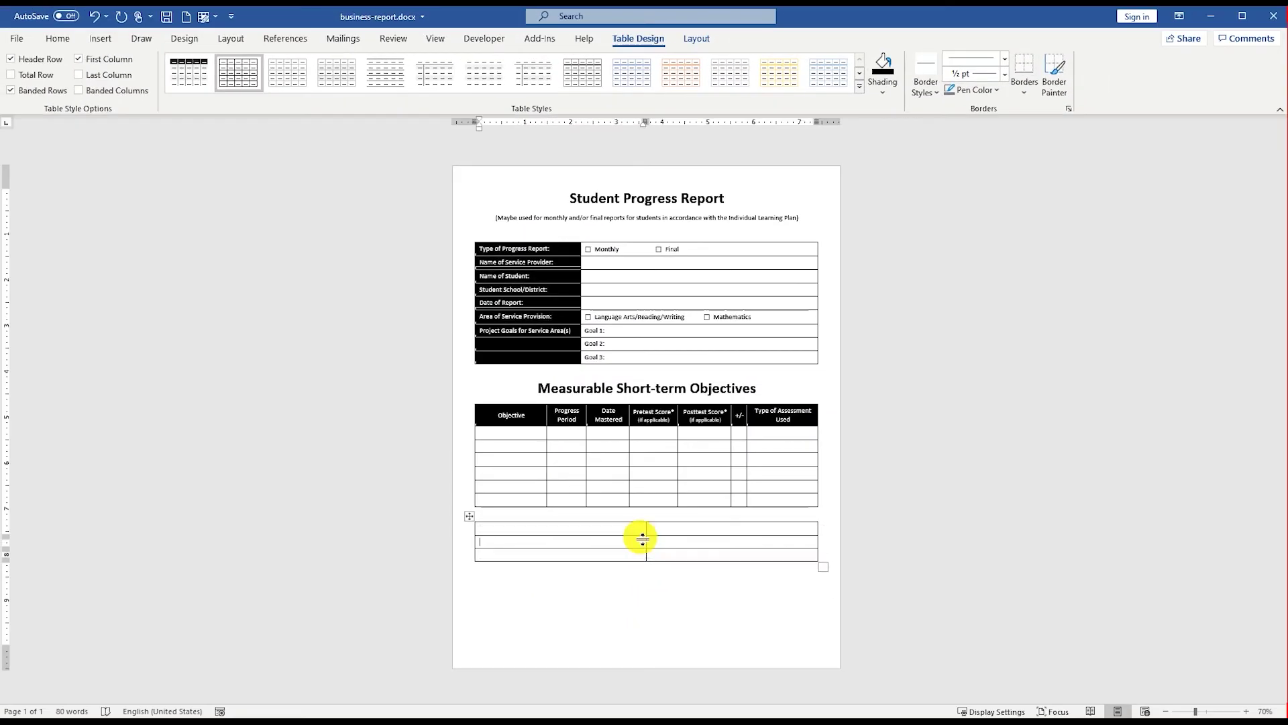
drag(646, 528, 588, 531)
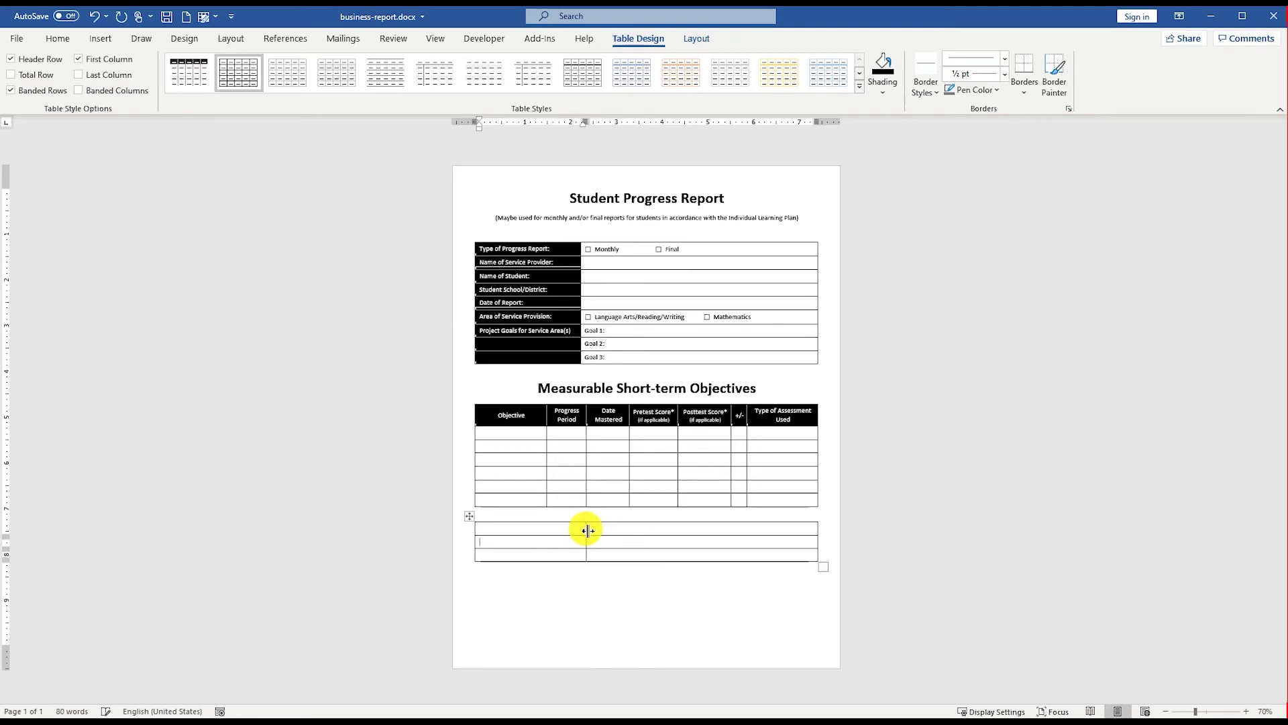
ctrl+scroll(585, 530, up, 8)
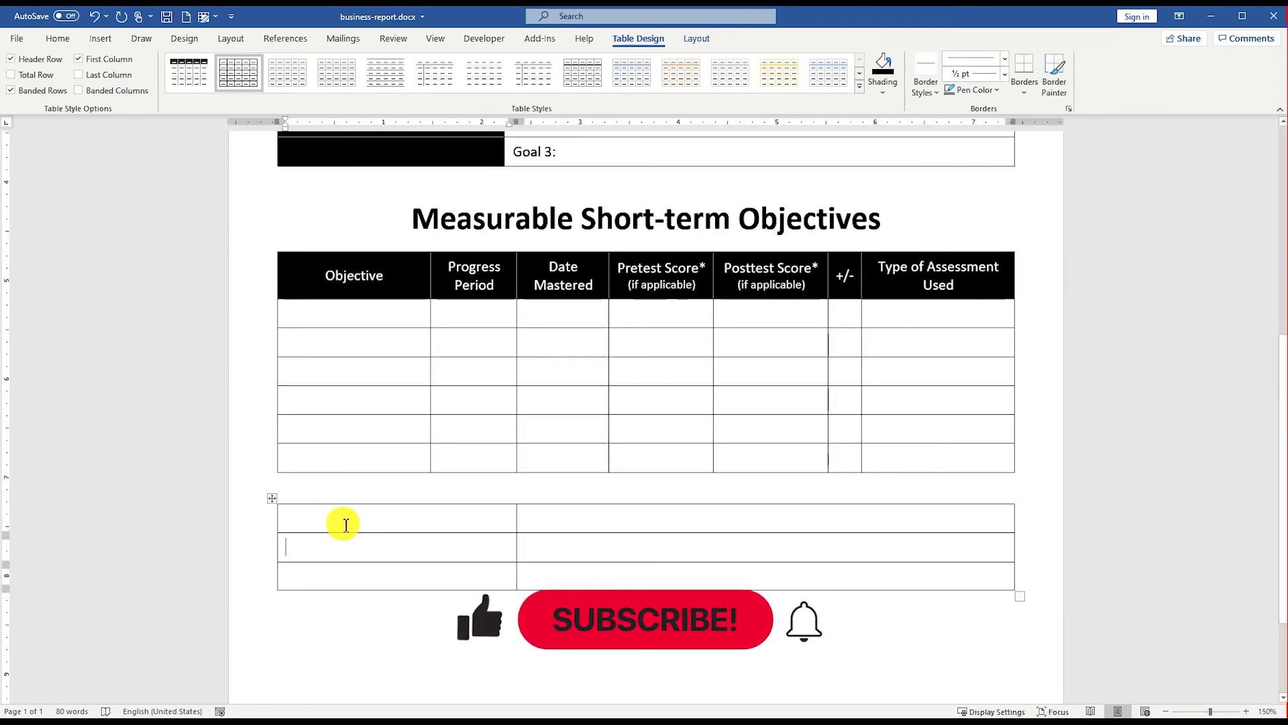
- Label the rows 'Were objectives met?', 'If no, why not?' and 'Additional Comments', narrowing the first column
click(346, 525)
text(Were object)
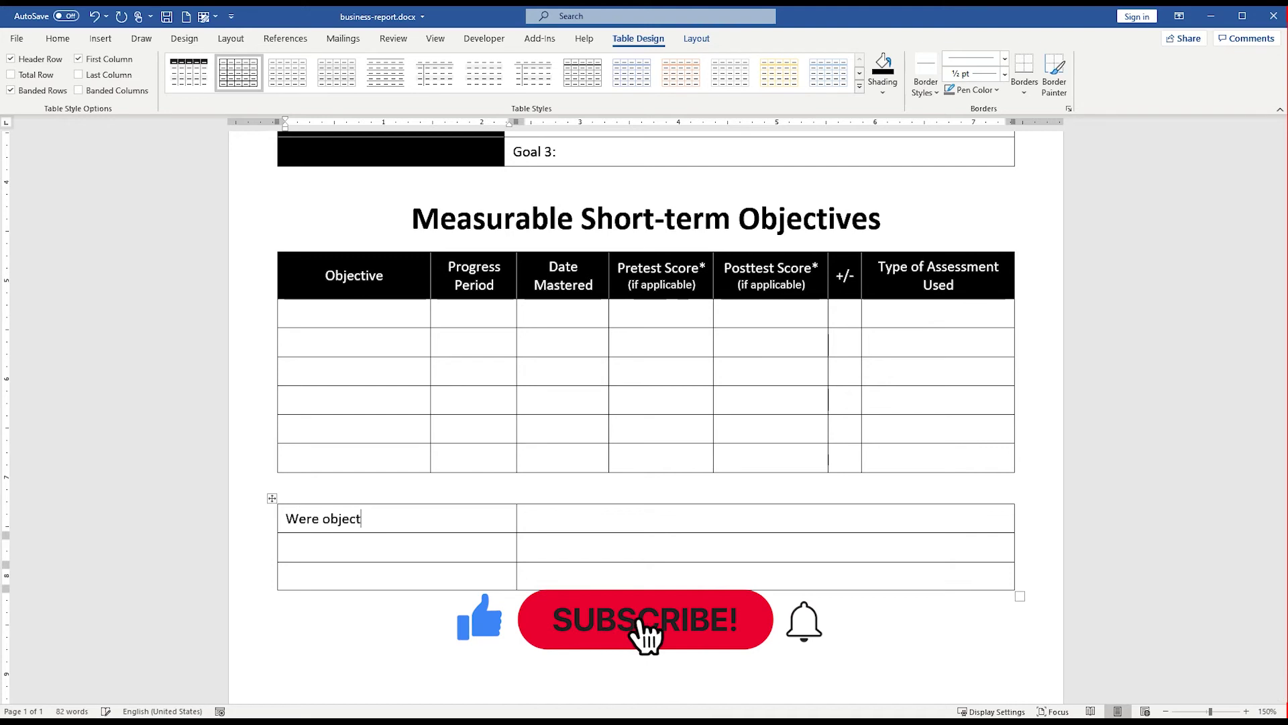
text(ives met?)
key(Down)
text(If no, wh)
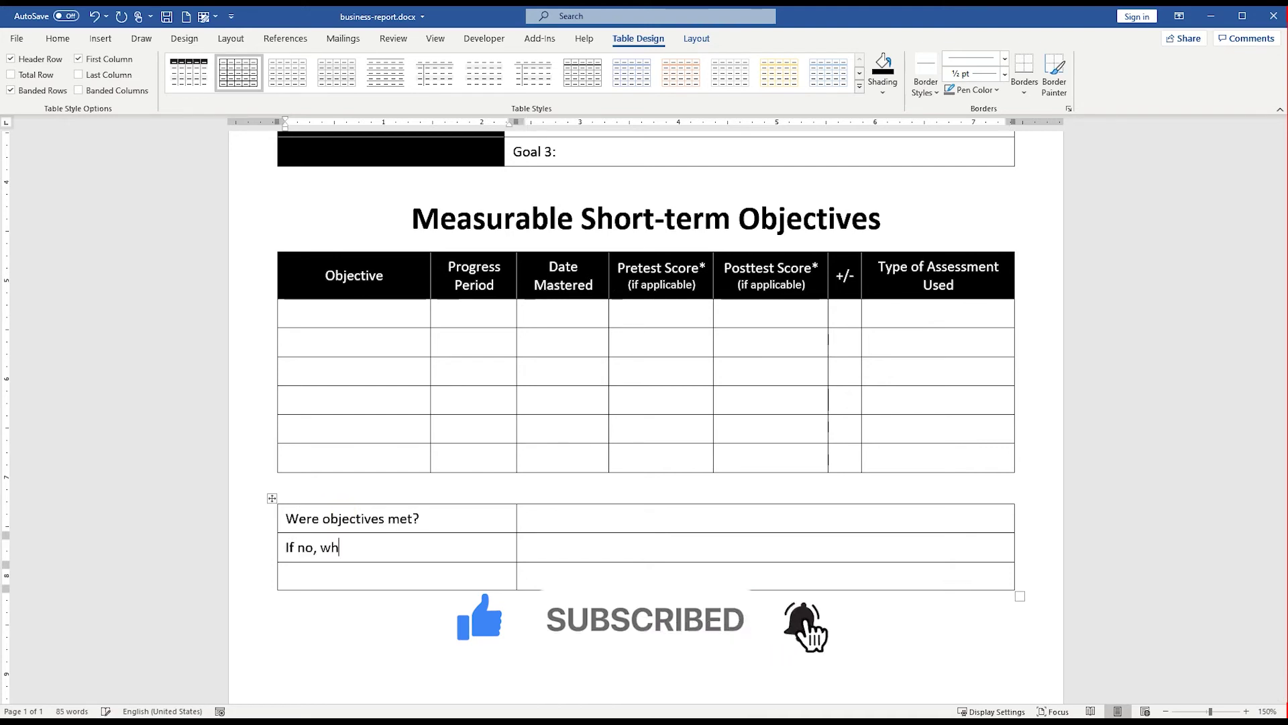
text(y not?)
key(Down)
text(Add)
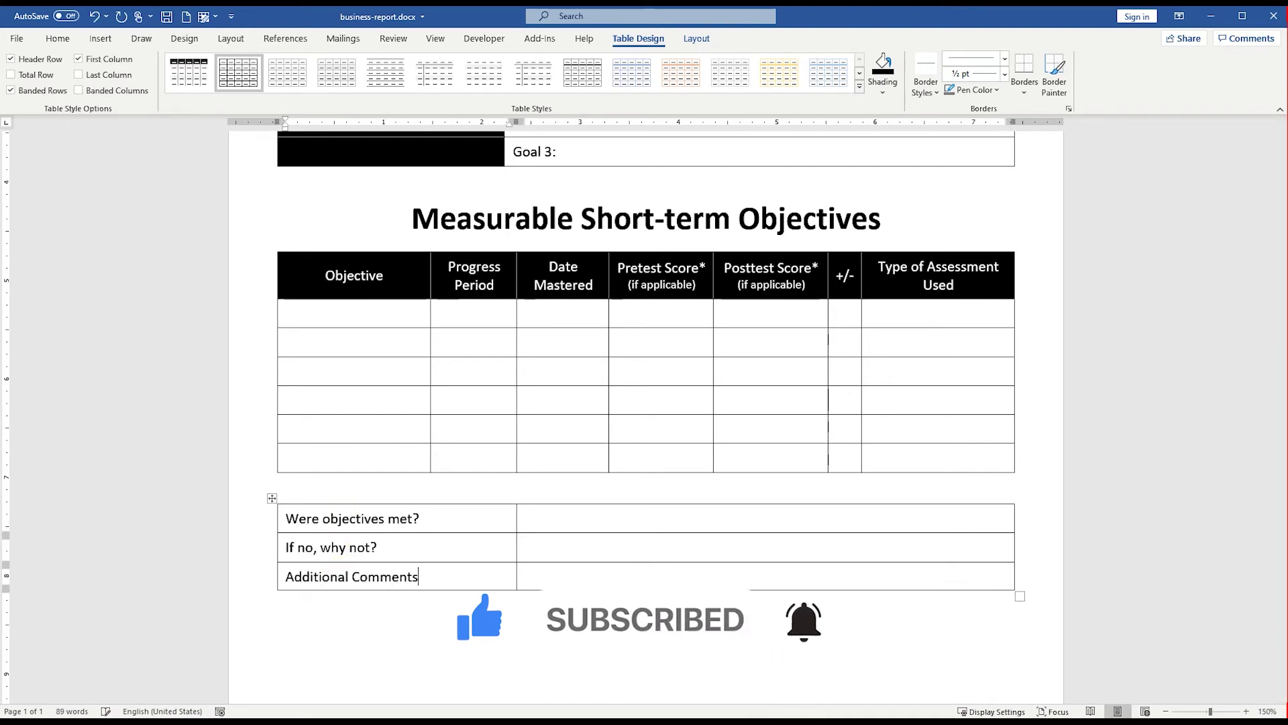
drag(515, 521, 426, 578)
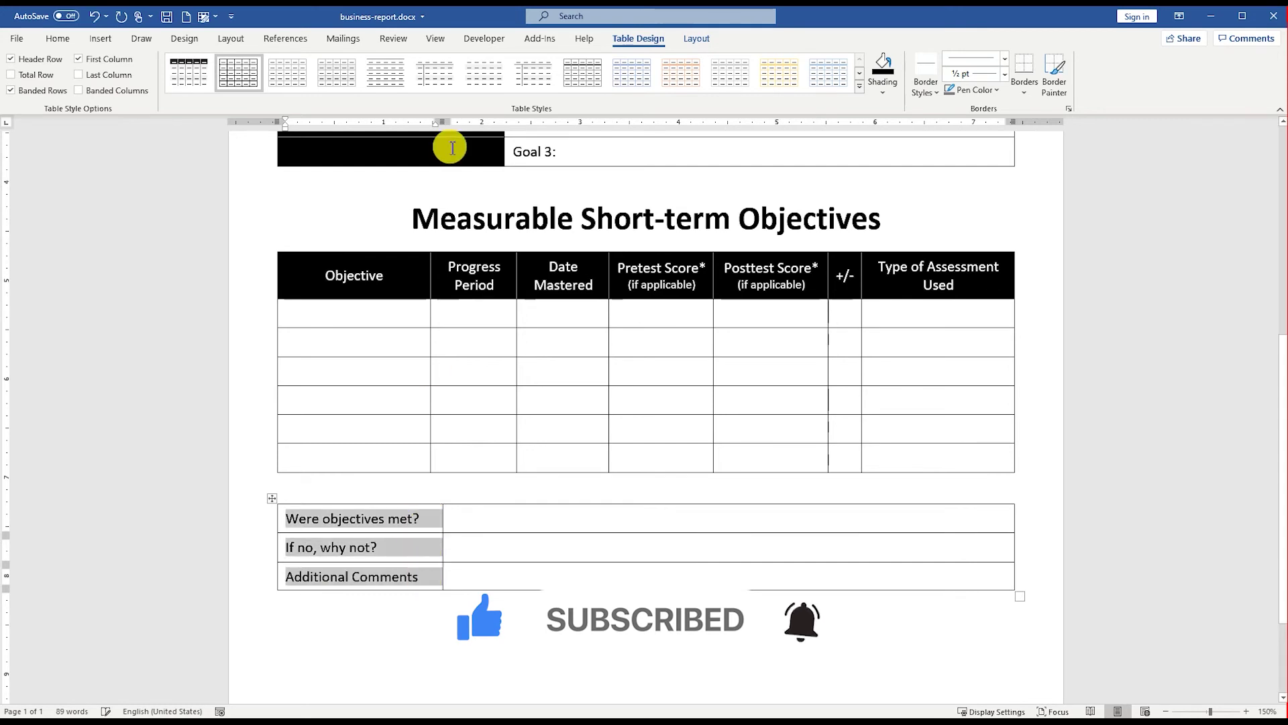
- Shade the three label cells black with grey inner horizontal borders
click(57, 39)
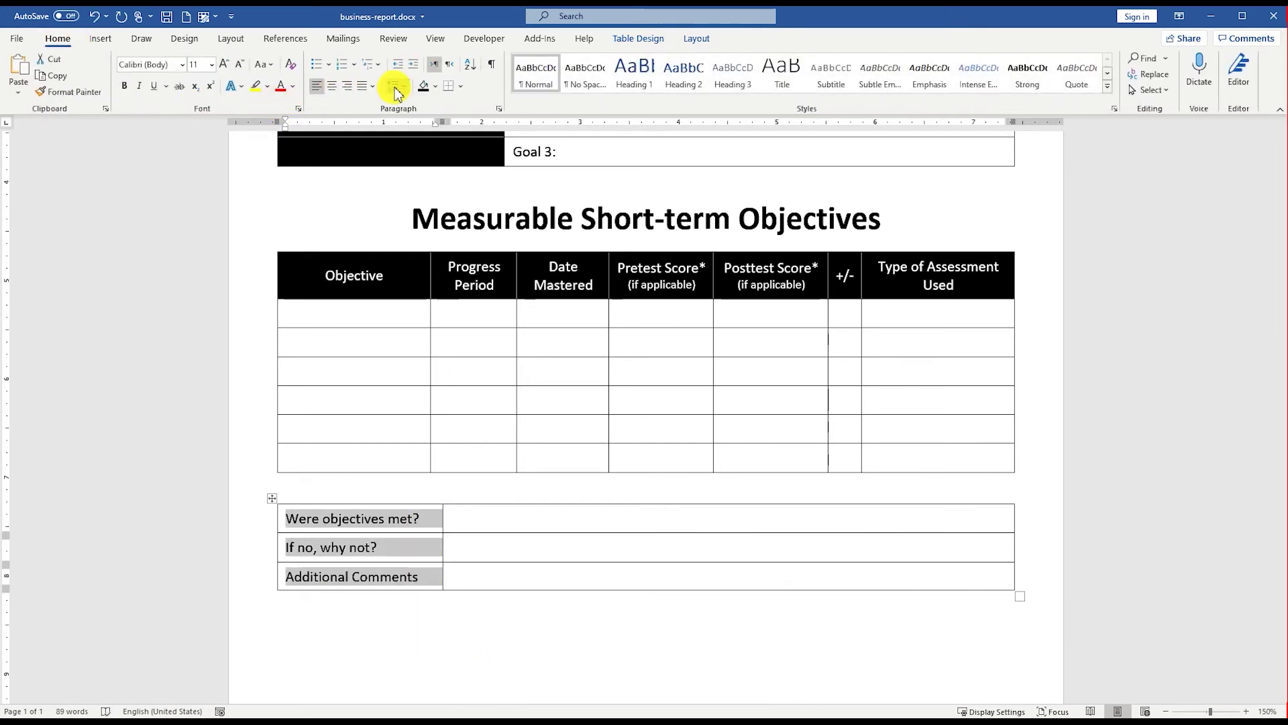
click(422, 87)
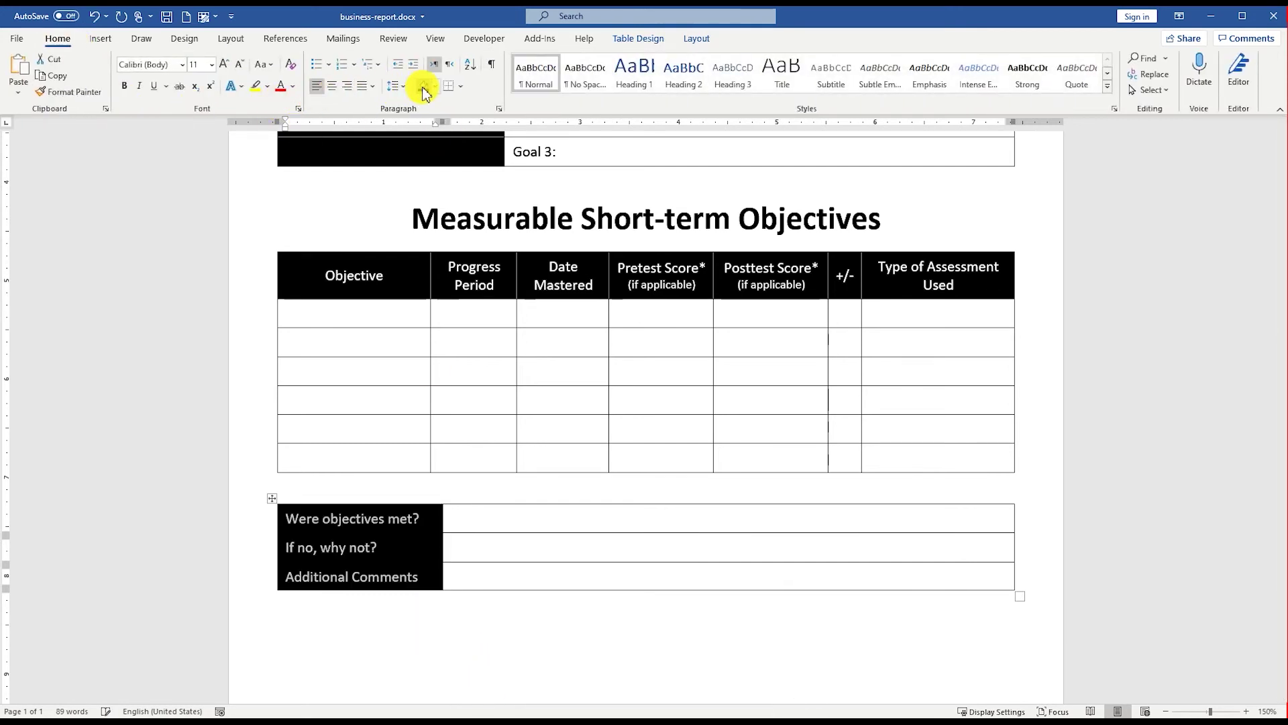
click(461, 86)
click(494, 400)
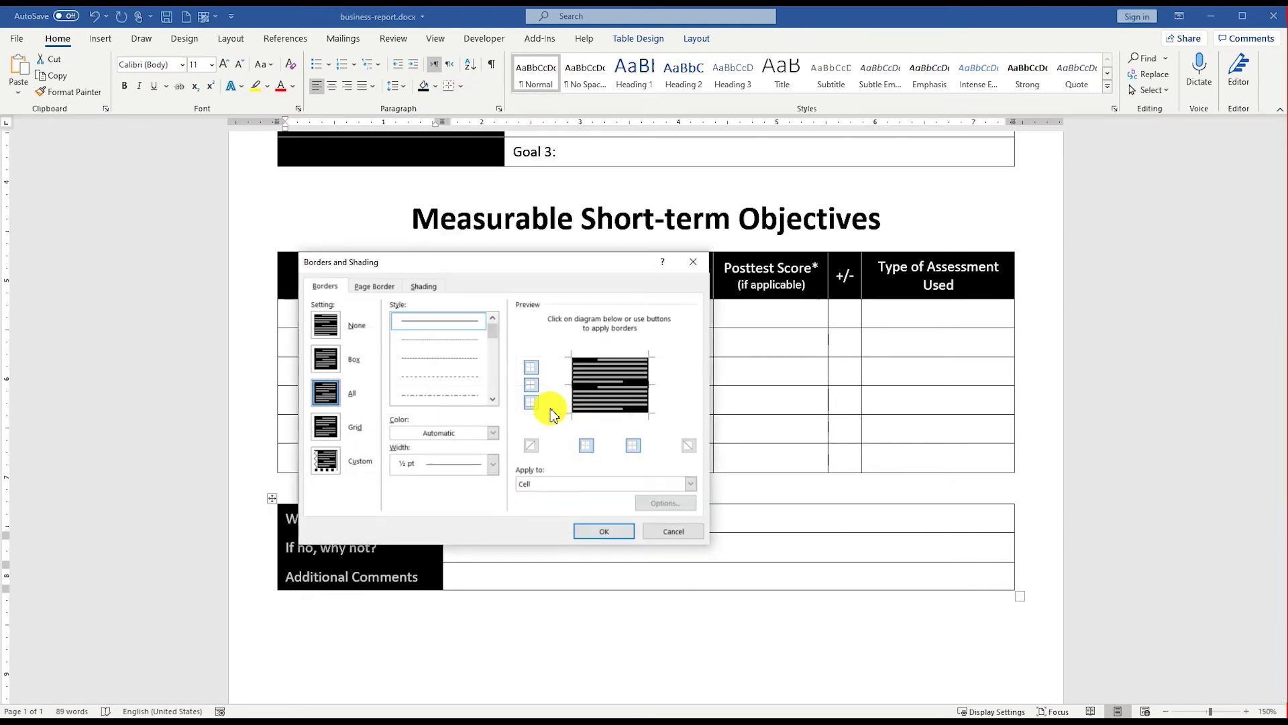
click(532, 388)
click(493, 433)
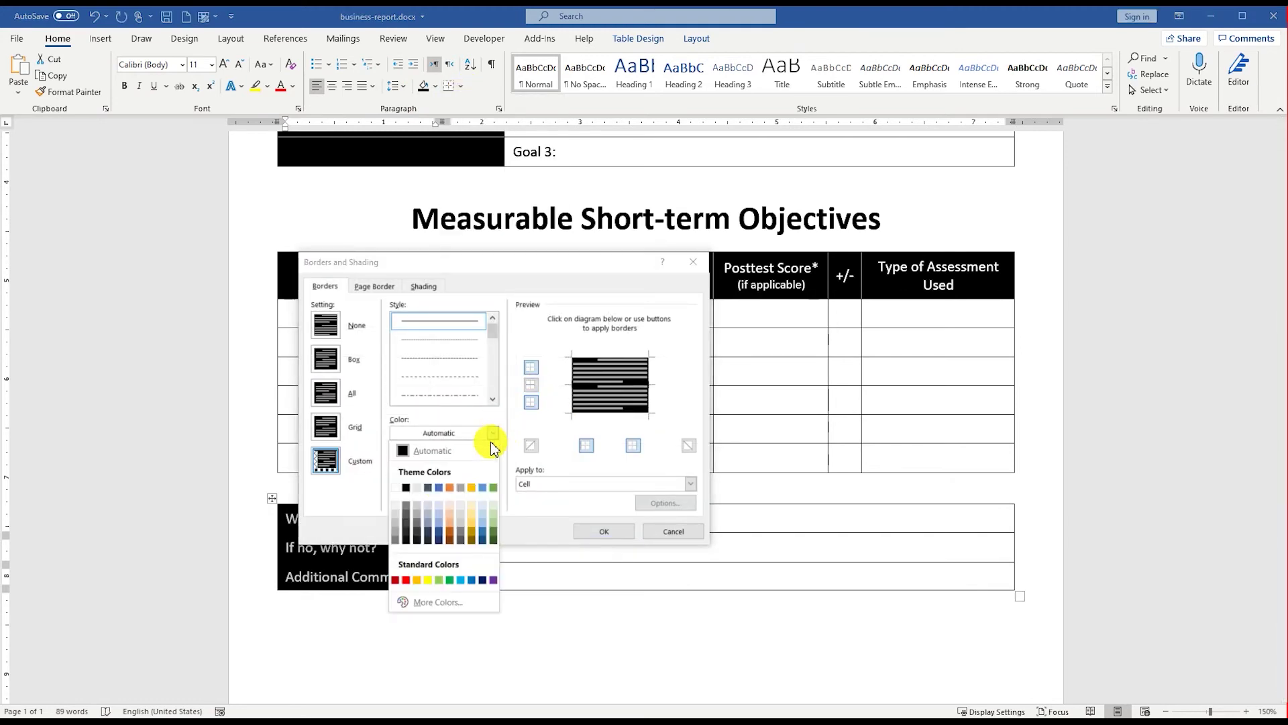
click(406, 504)
click(531, 384)
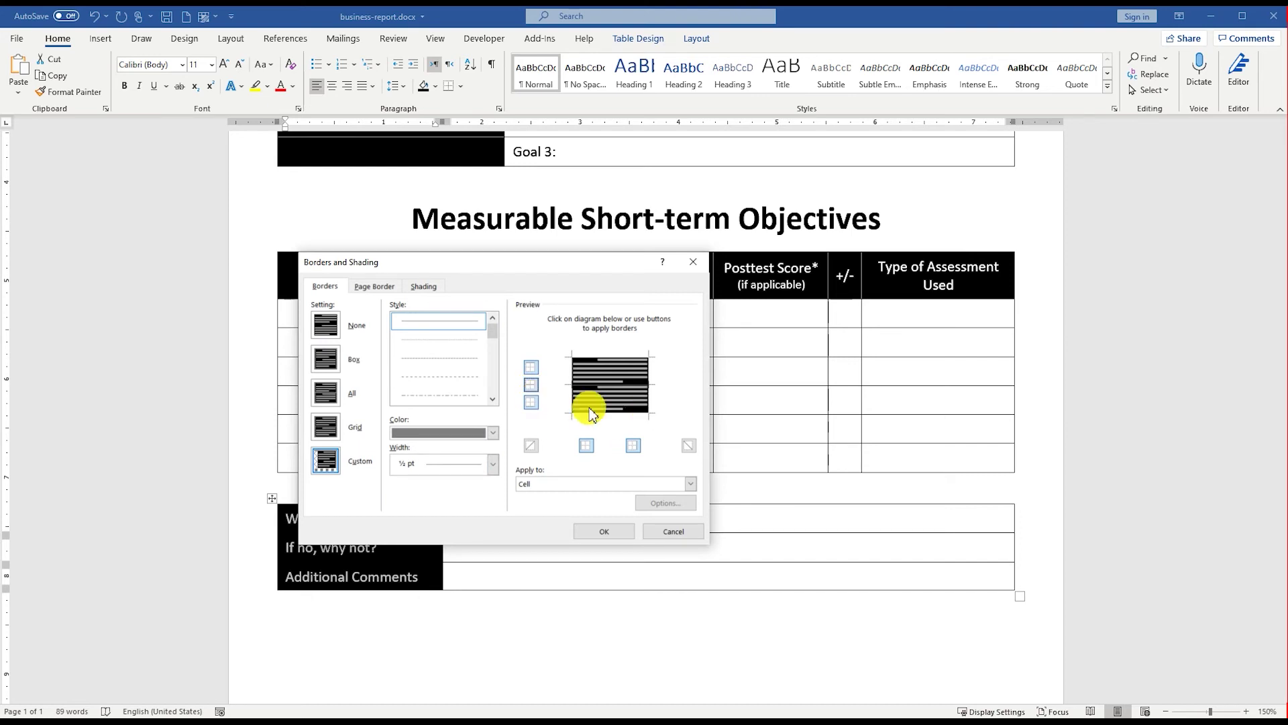
click(604, 530)
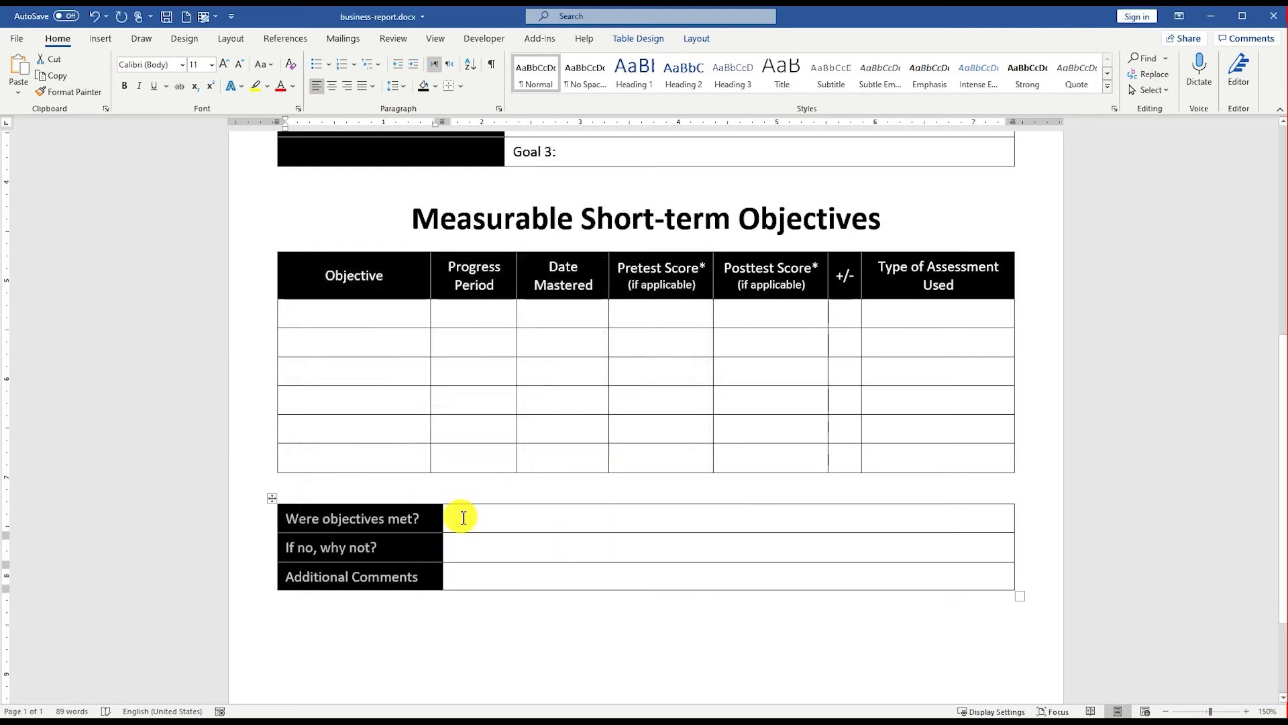
- Move the cursor to the empty line below the comments table
click(460, 517)
scroll(430, 496, down, 2)
scroll(422, 470, down, 1)
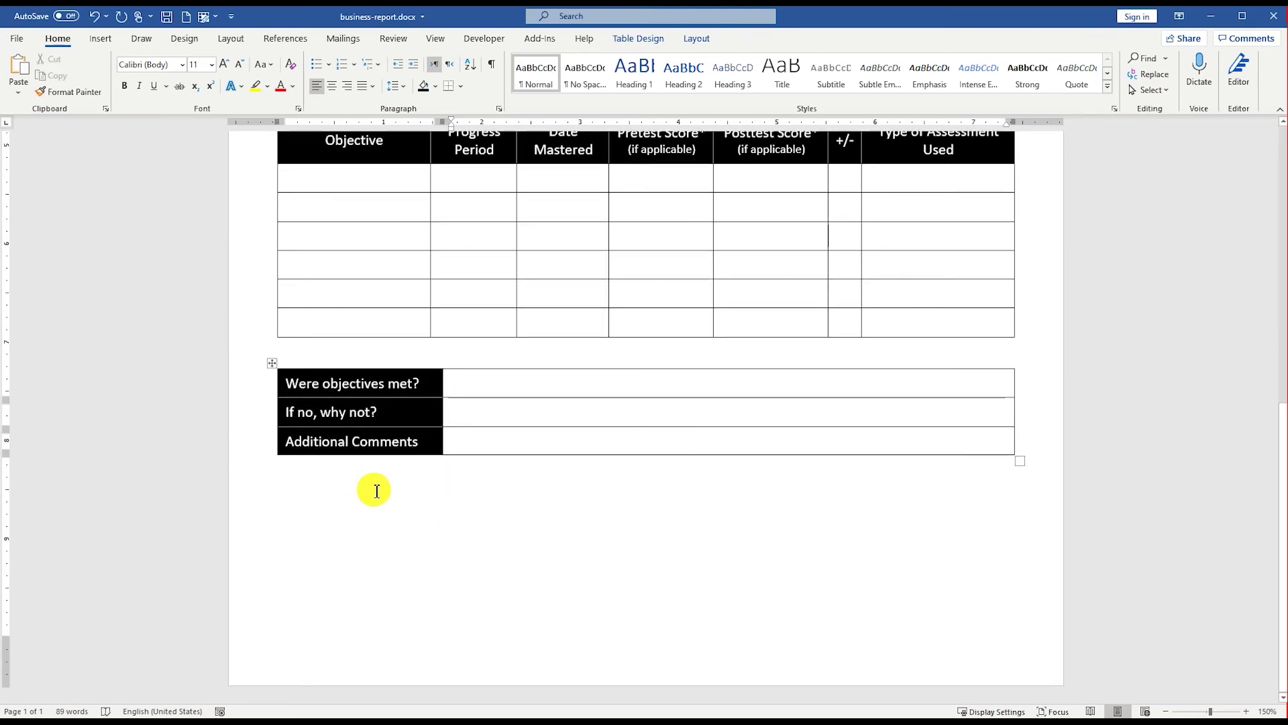
click(316, 477)
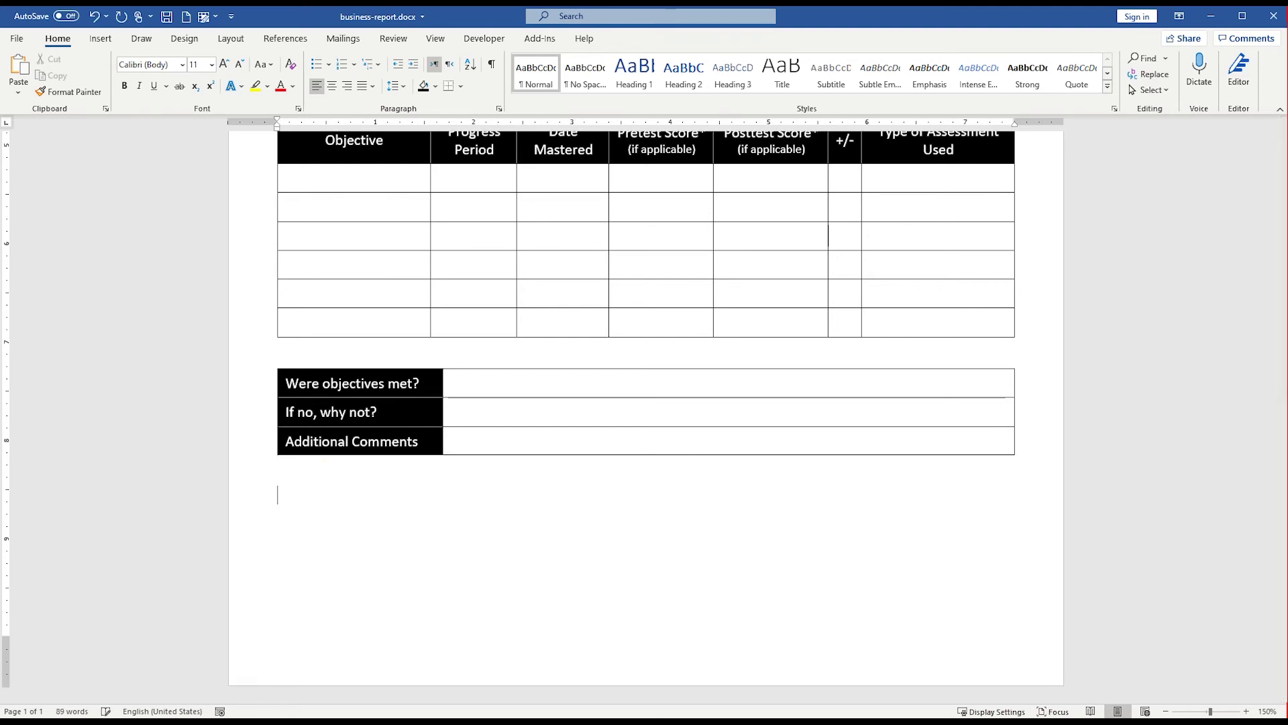
- Save, then add Provider's Signature, Date Sent to Parents and Date Sent to School/LEA* lines
key(ctrl+s)
click(273, 503)
text(Provider’s Signature)
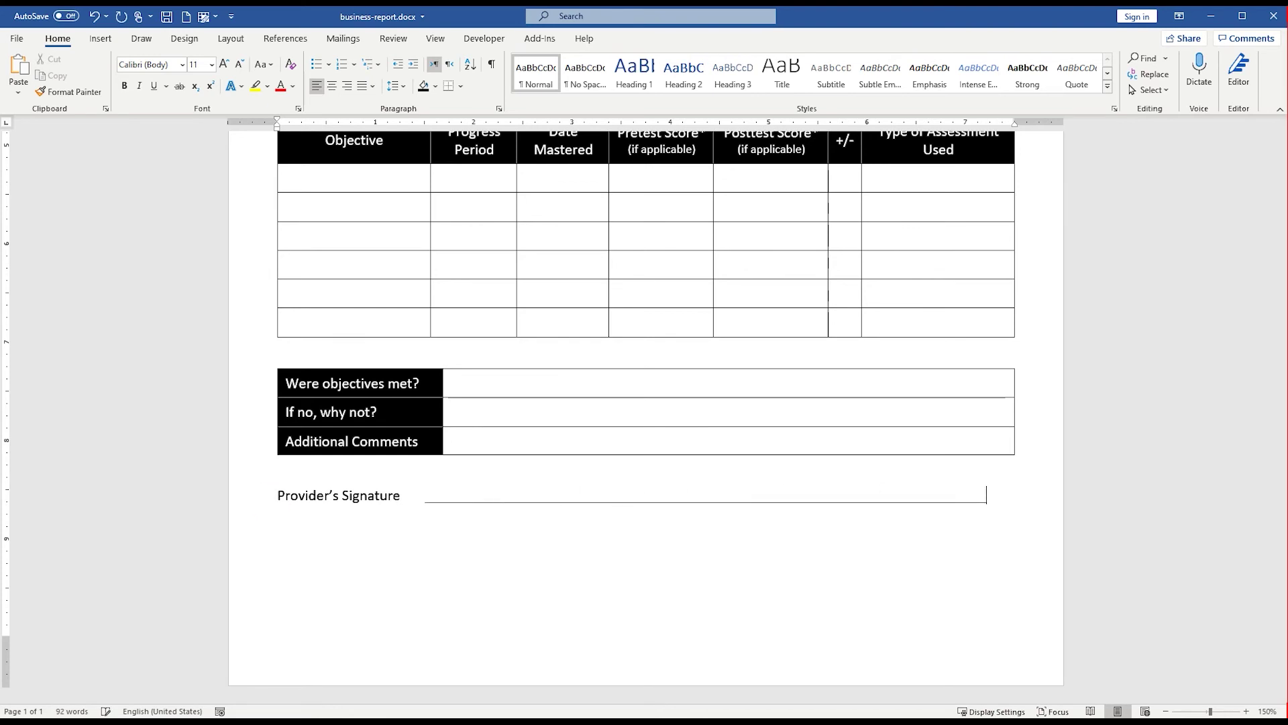
click(273, 503)
click(415, 522)
text(:)
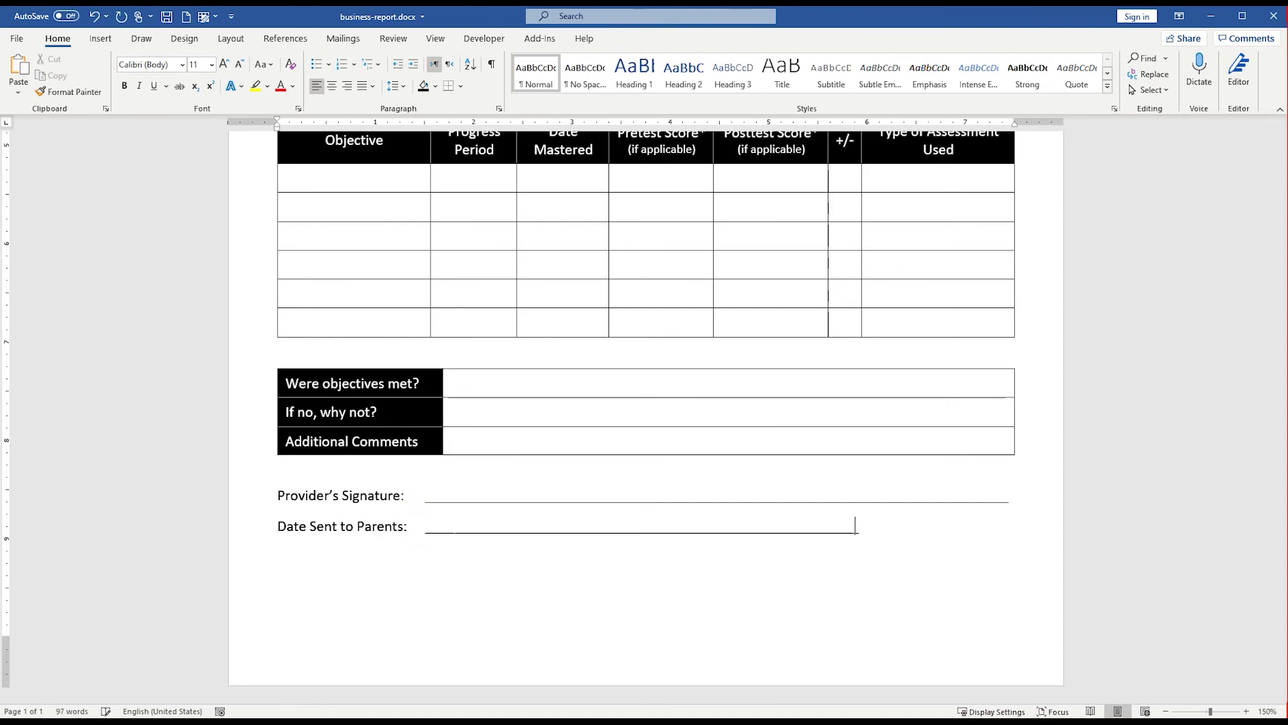
key(Return)
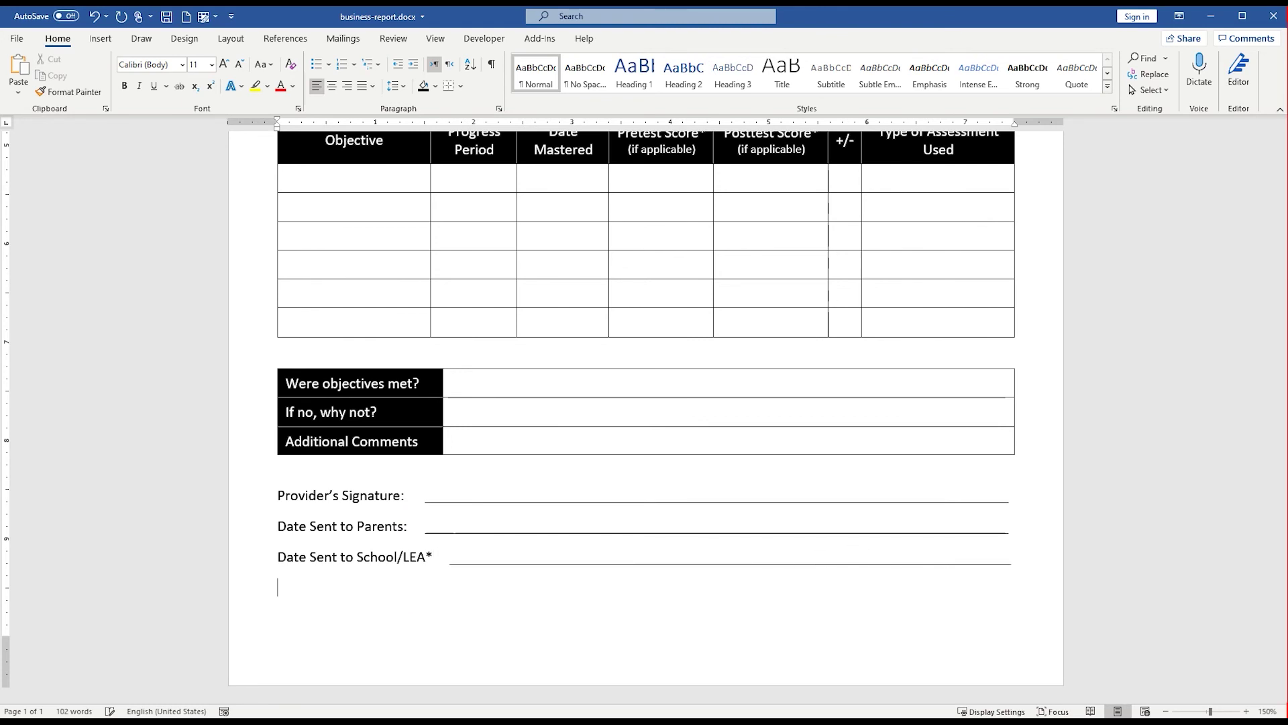
click(280, 497)
- Set the signature and date lines to 1.5 line spacing
shift+click(1012, 564)
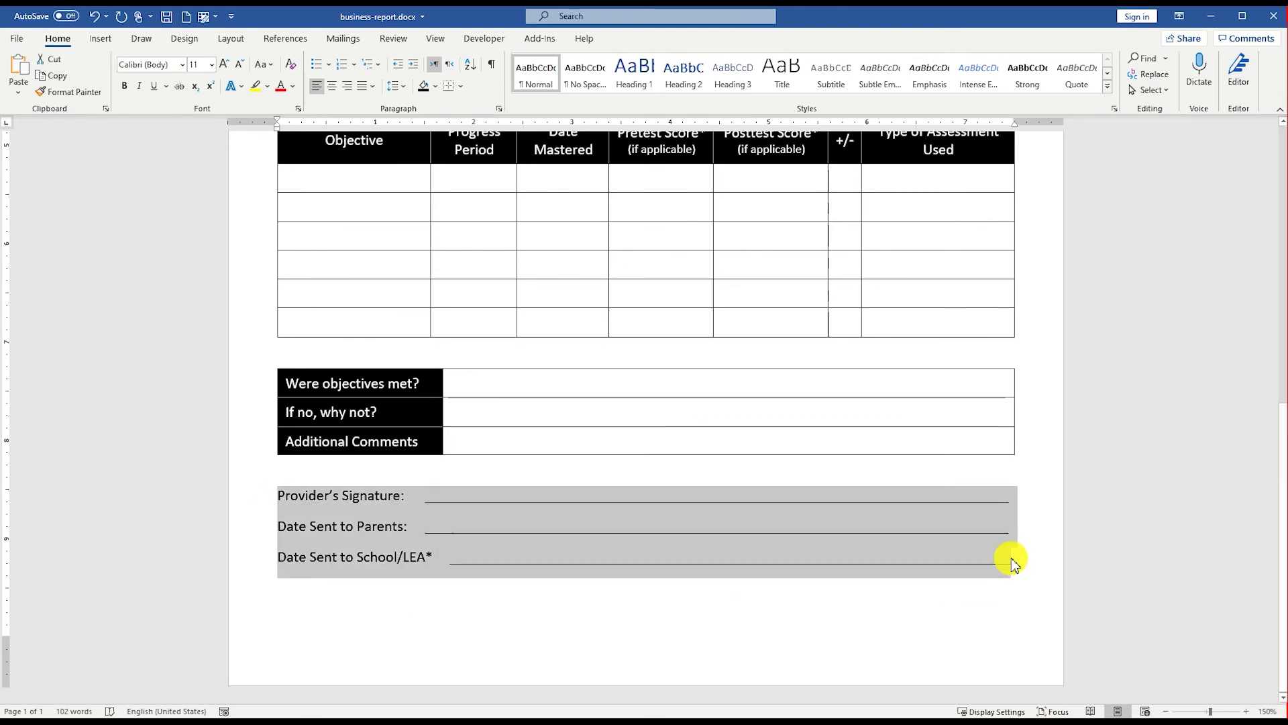
click(396, 86)
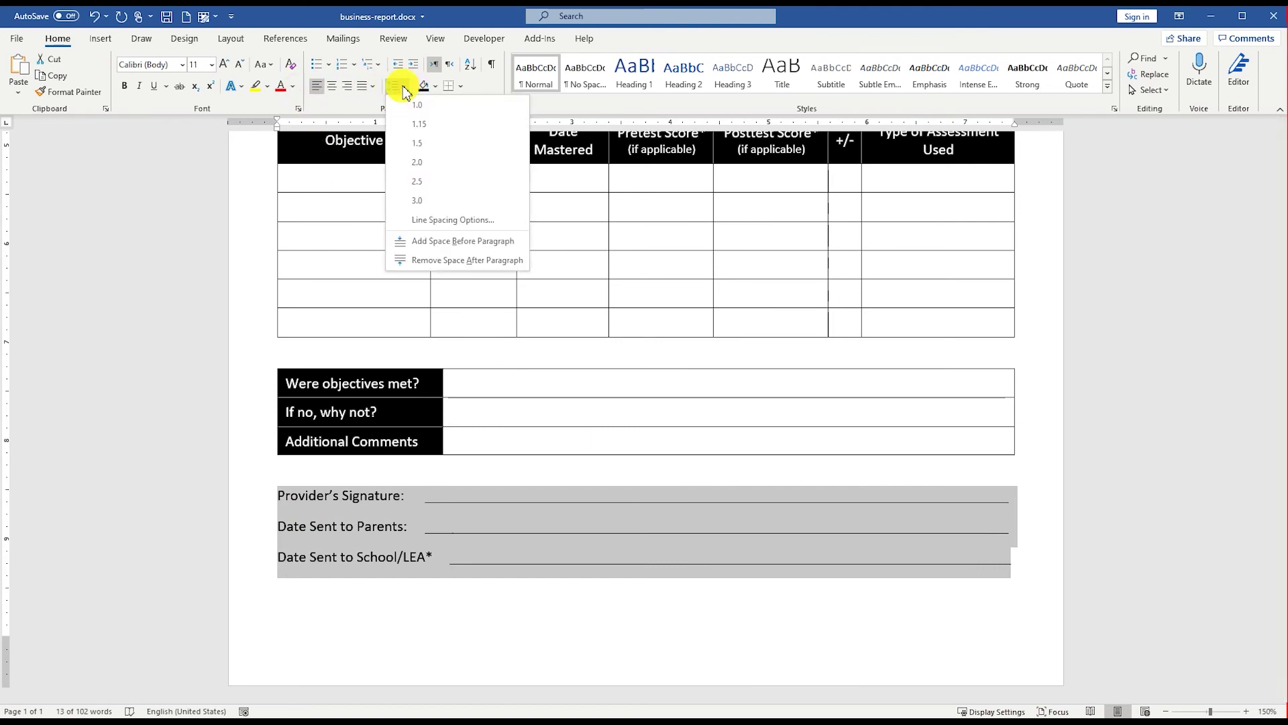
click(423, 143)
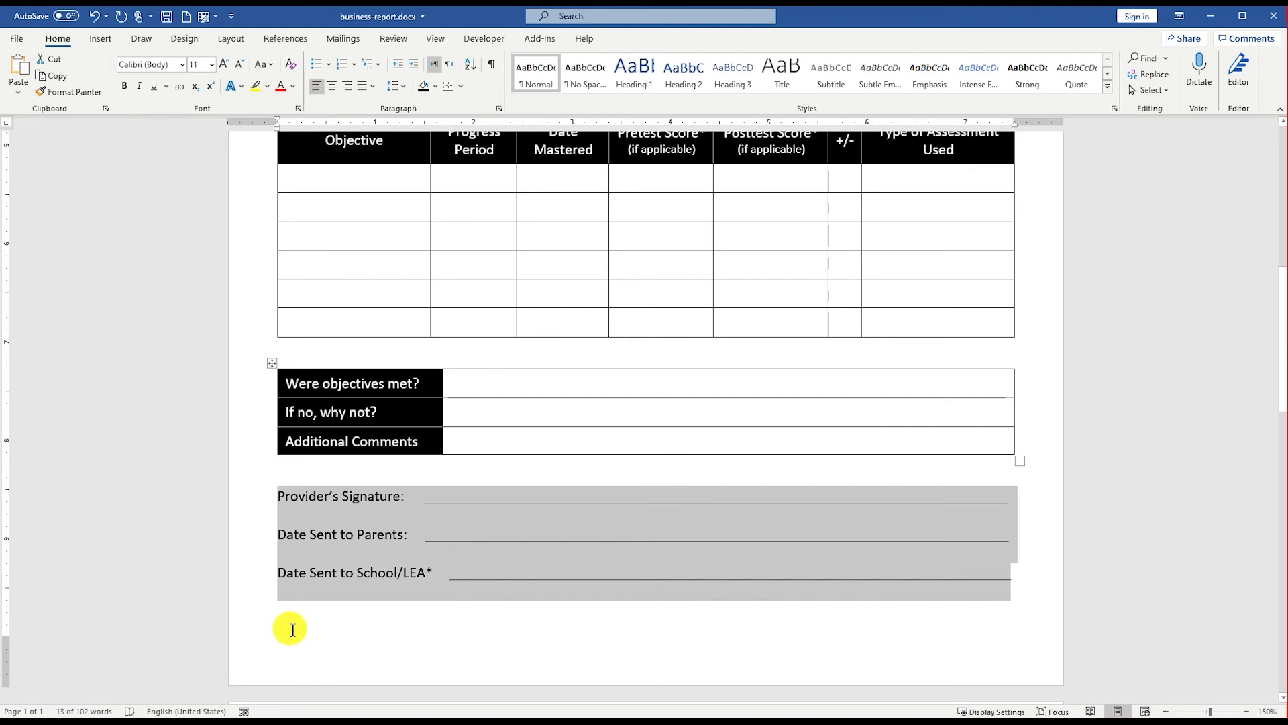
- Type the asterisk footnote below the date lines and colour it grey
click(292, 630)
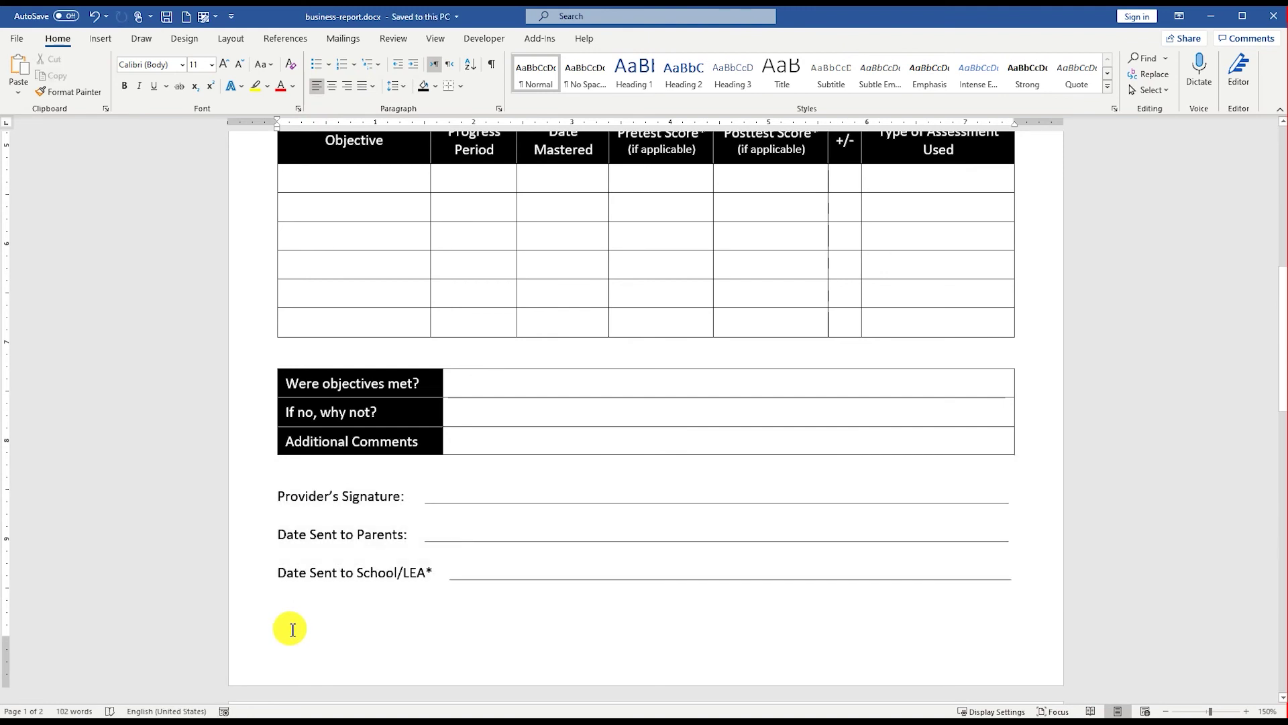
text(* S)
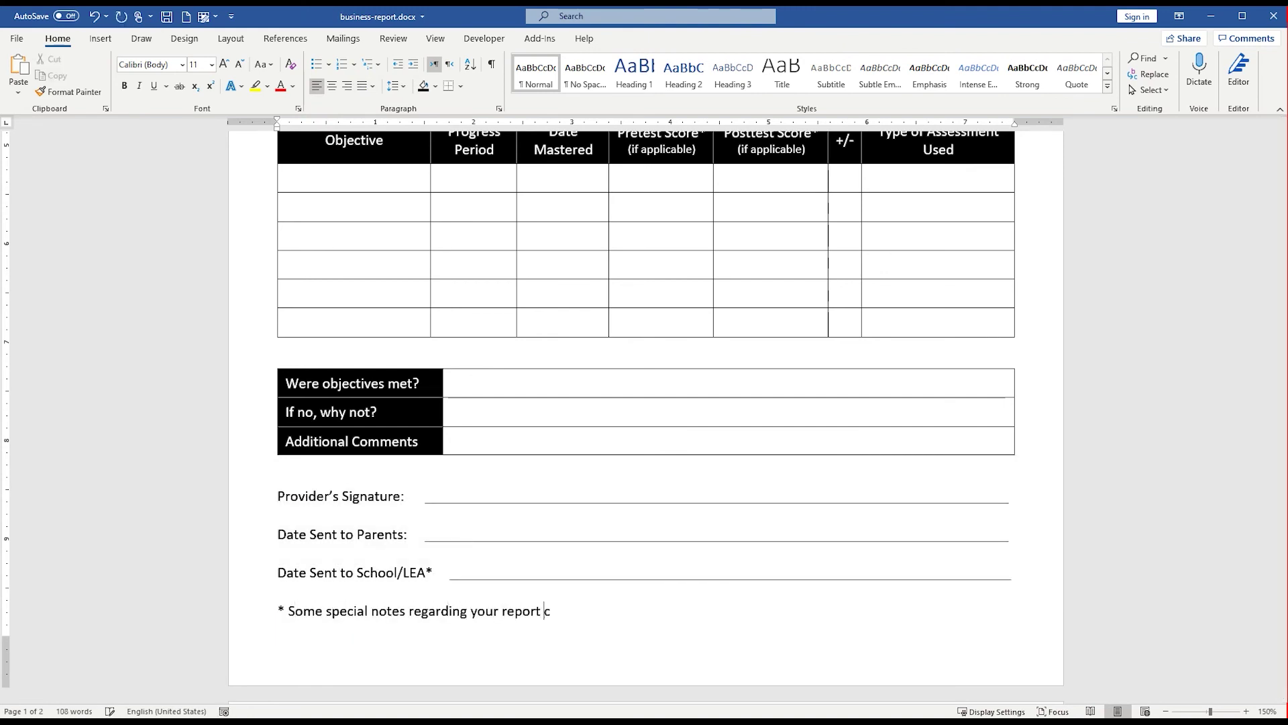
triple_click(331, 644)
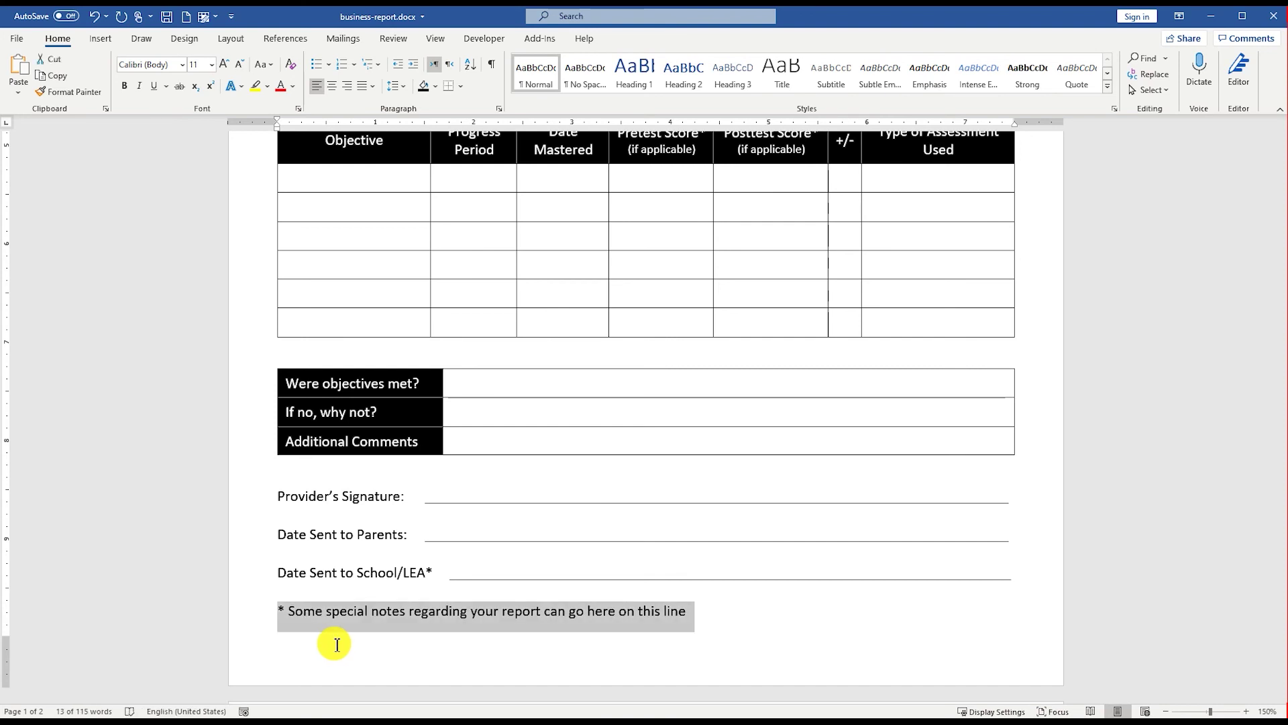
click(293, 88)
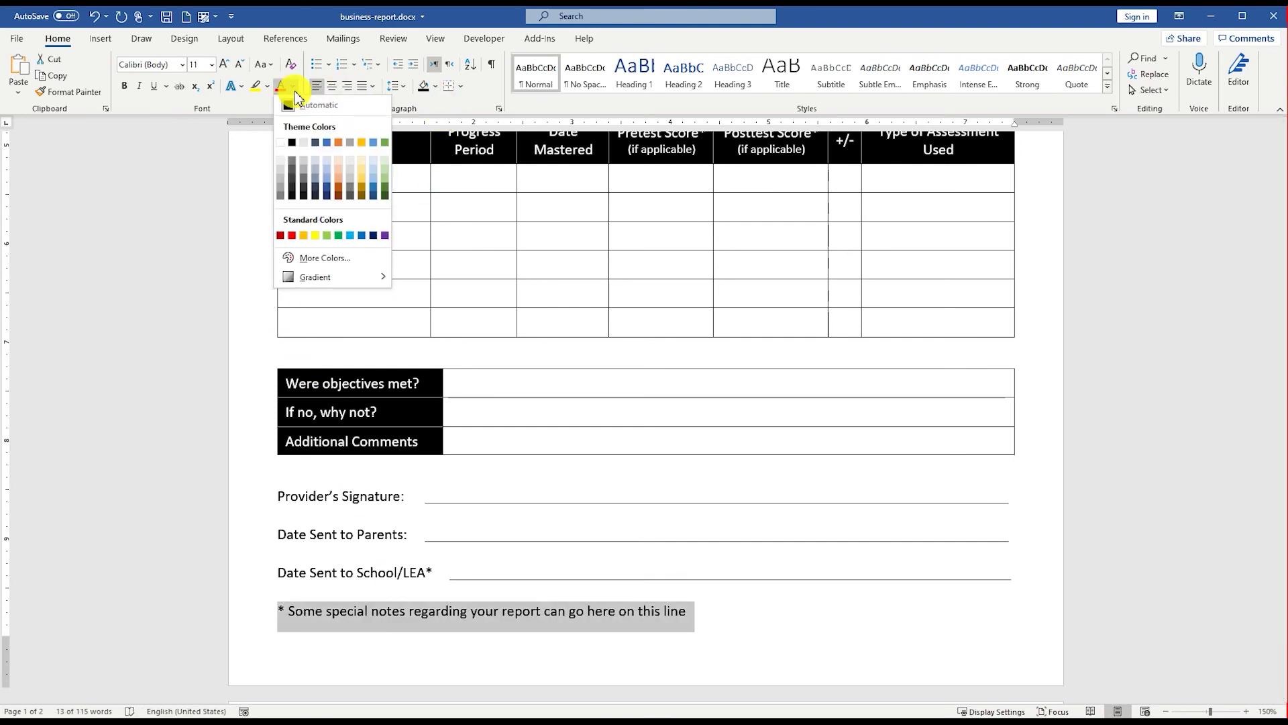
click(287, 163)
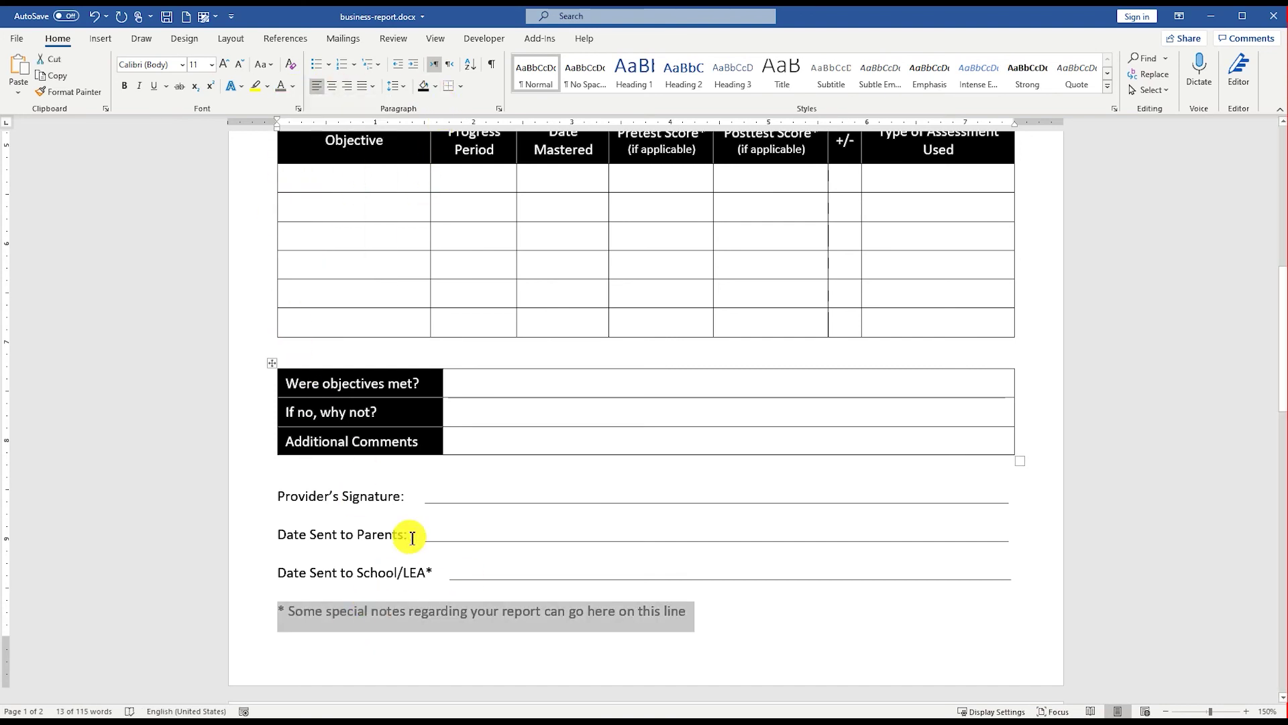
scroll(422, 478, up, 3)
scroll(425, 479, up, 5)
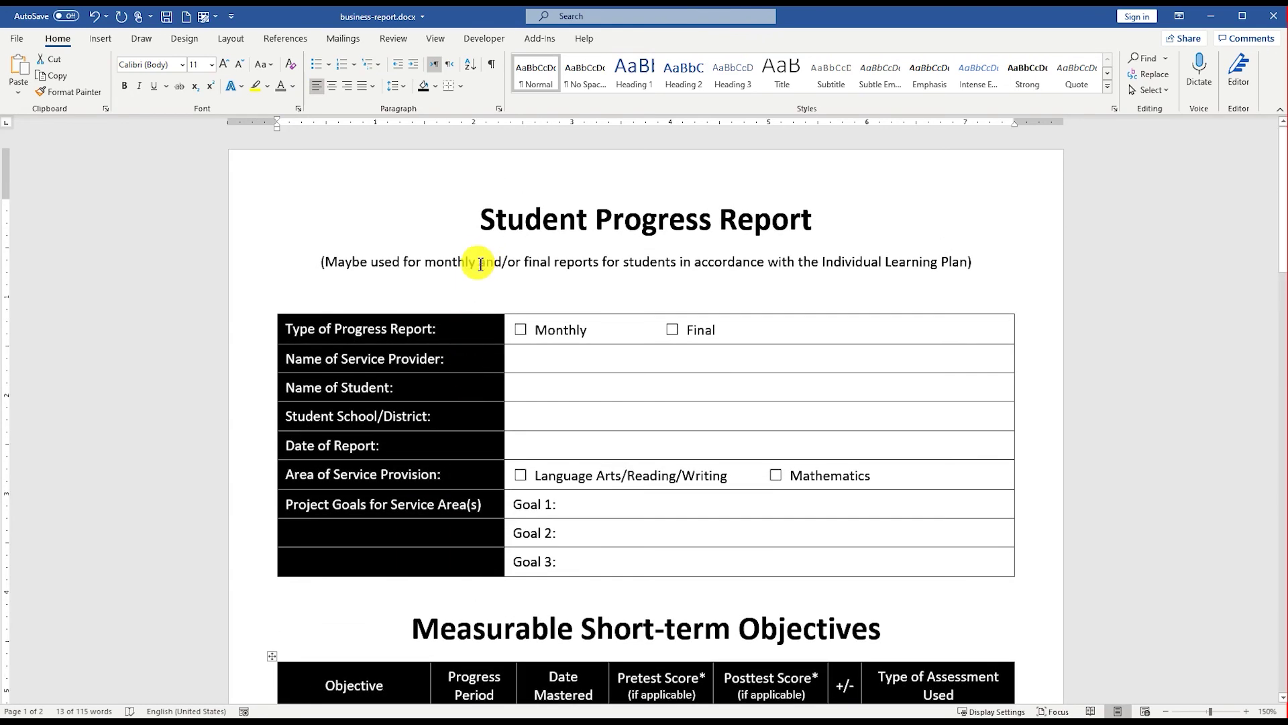
- Colour the bracketed subtitle under the Student Progress Report title grey
triple_click(480, 264)
click(281, 86)
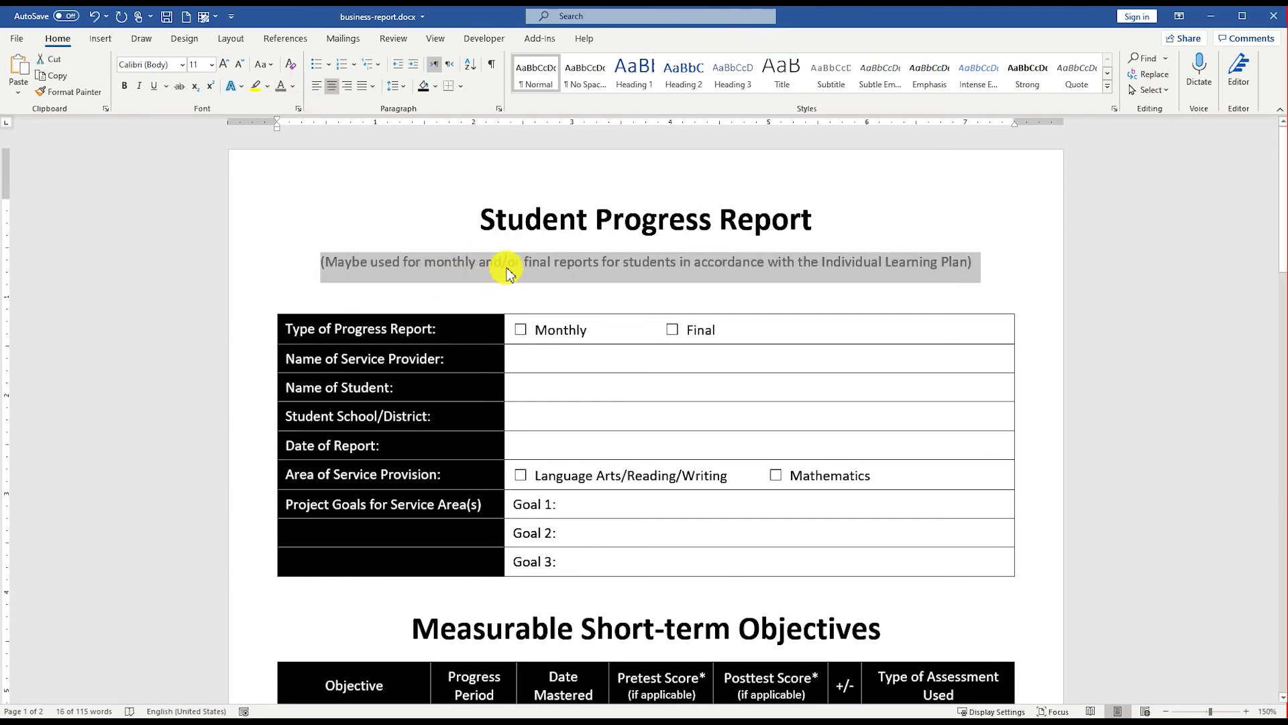
click(507, 273)
scroll(579, 380, down, 6)
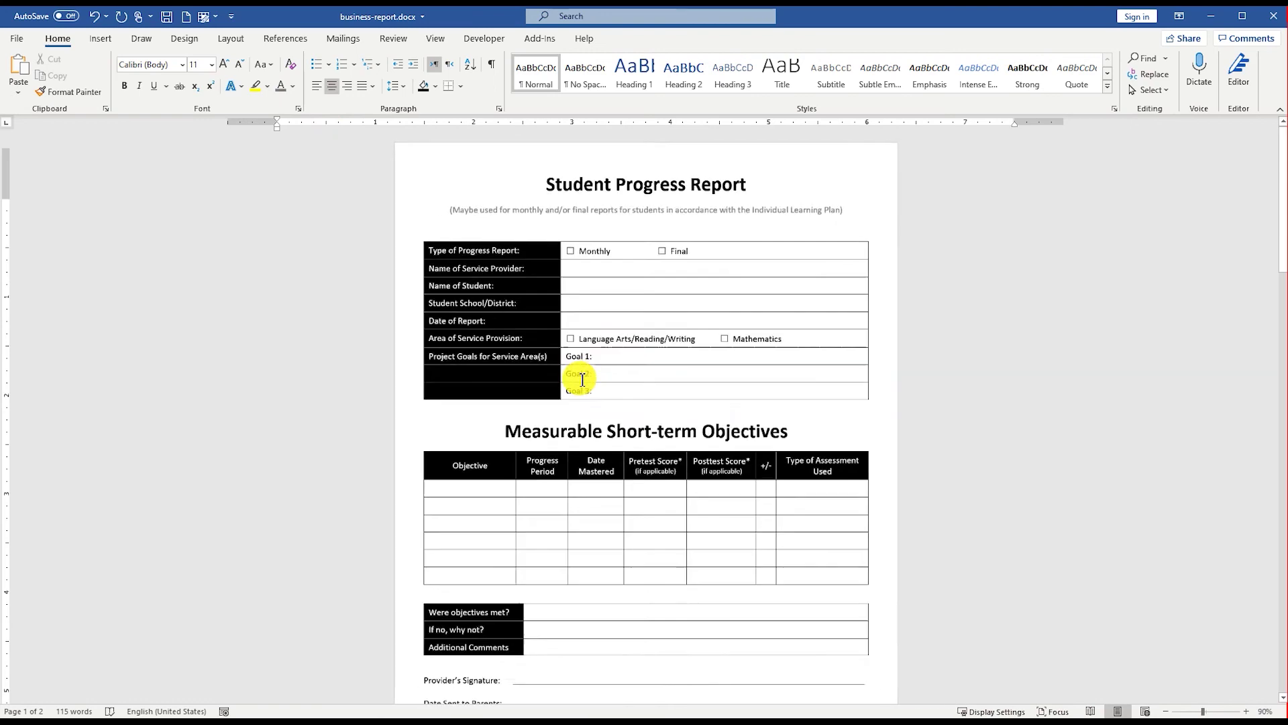
scroll(583, 380, down, 2)
click(901, 431)
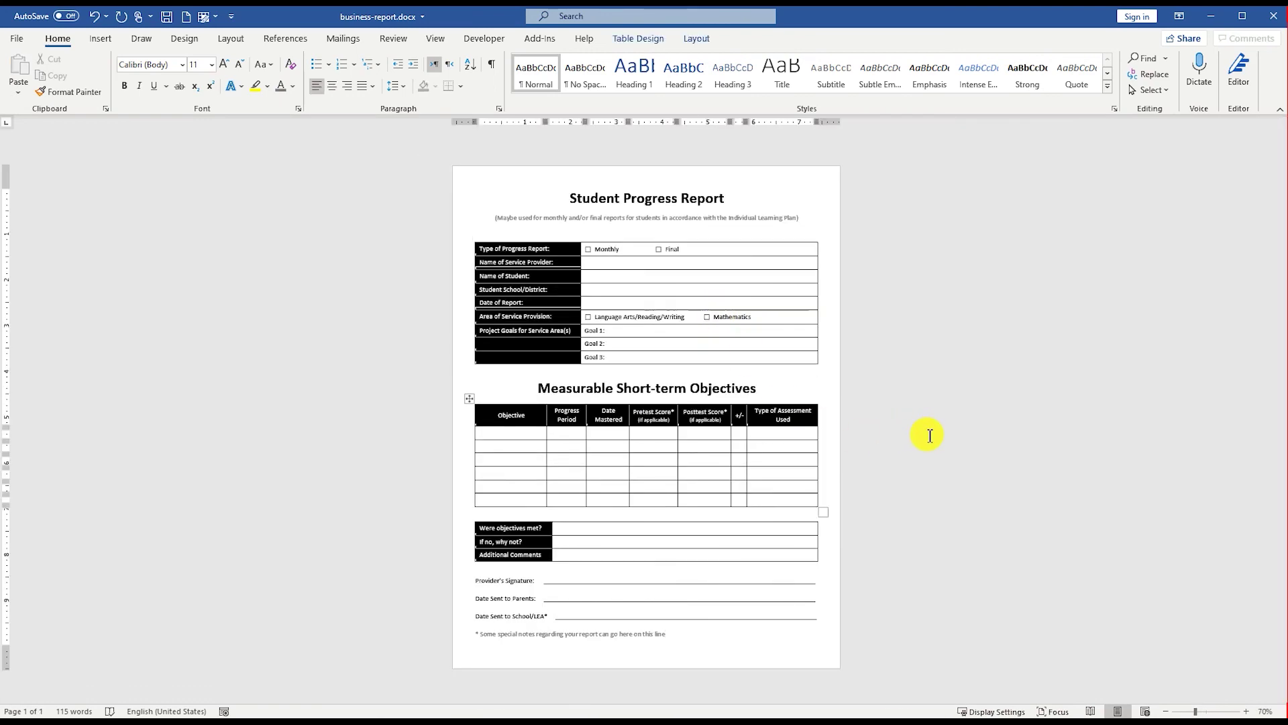